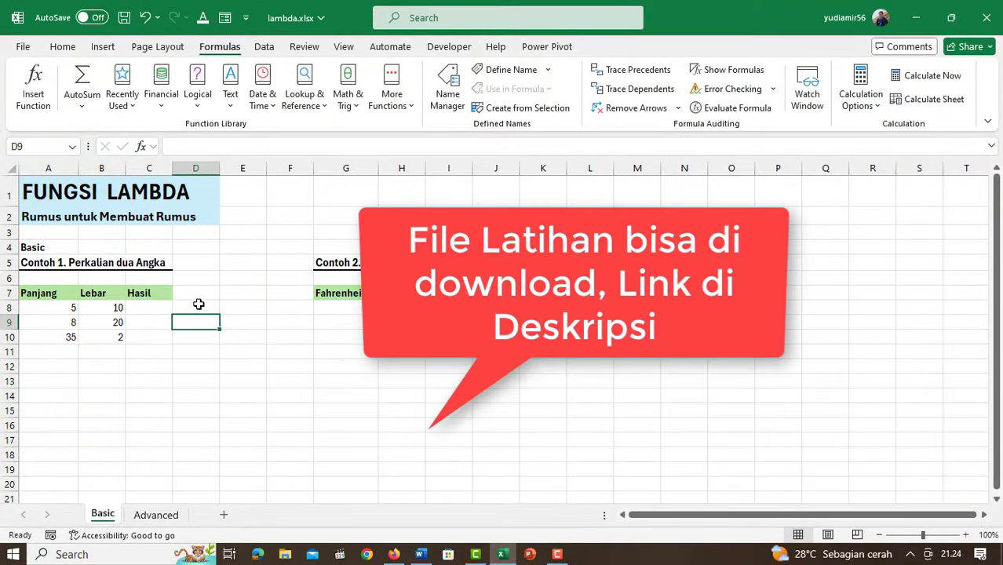
left_click(234, 291)
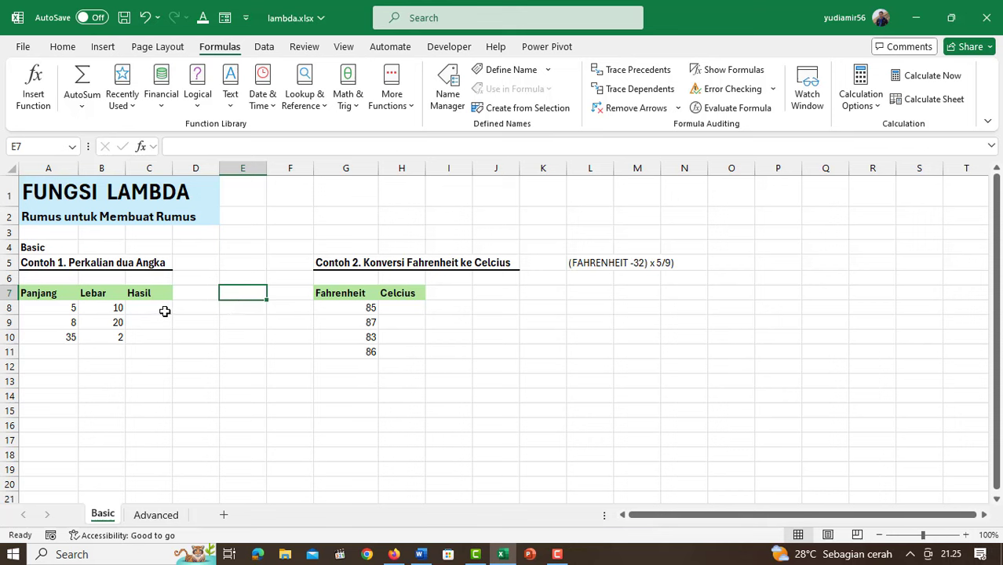
left_click(245, 249)
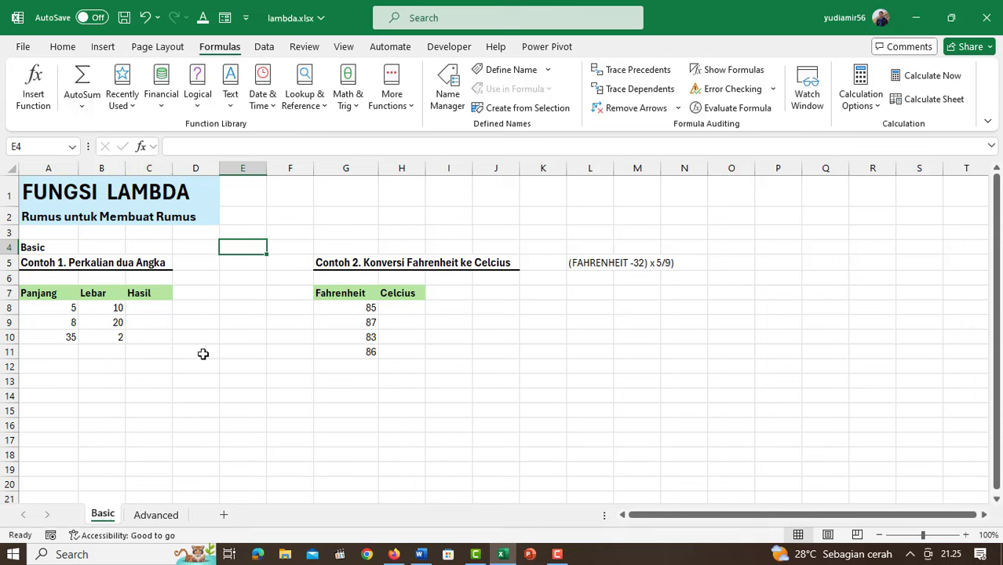
left_click(148, 295)
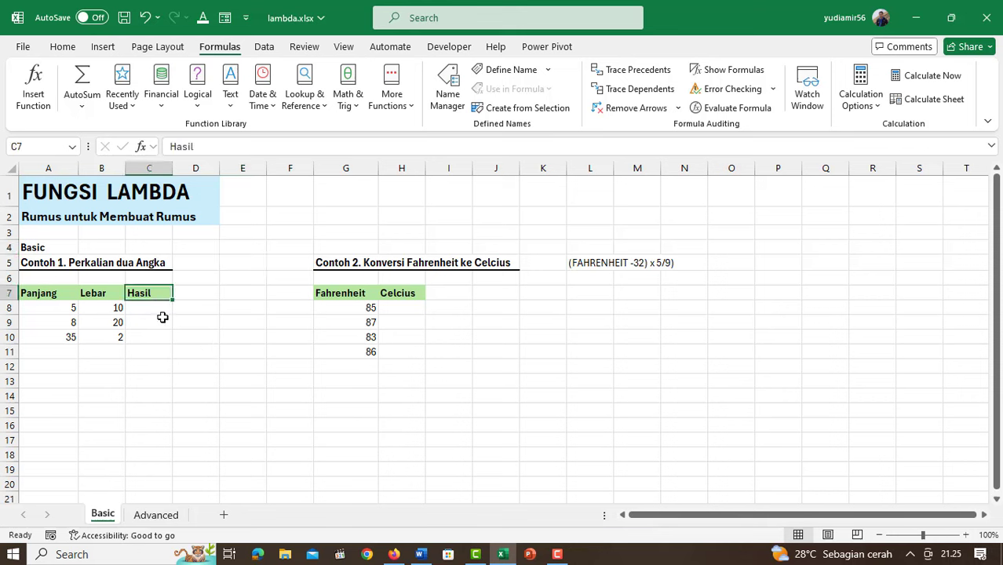
Enter the formula =LAMBDA(p;l;p*l) in cell C8 under Hasil
left_click(151, 307)
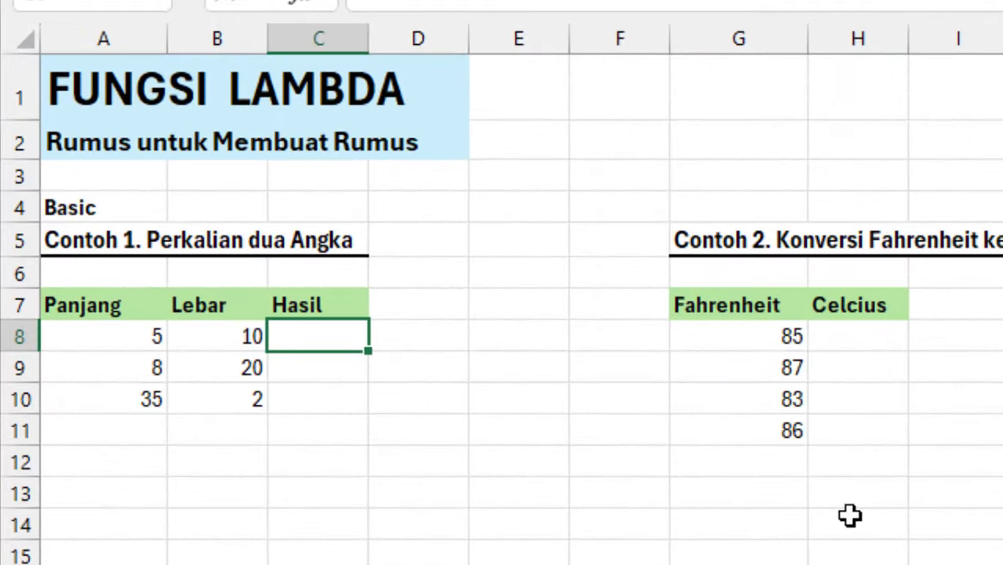
type("=")
type("la")
key("Tab")
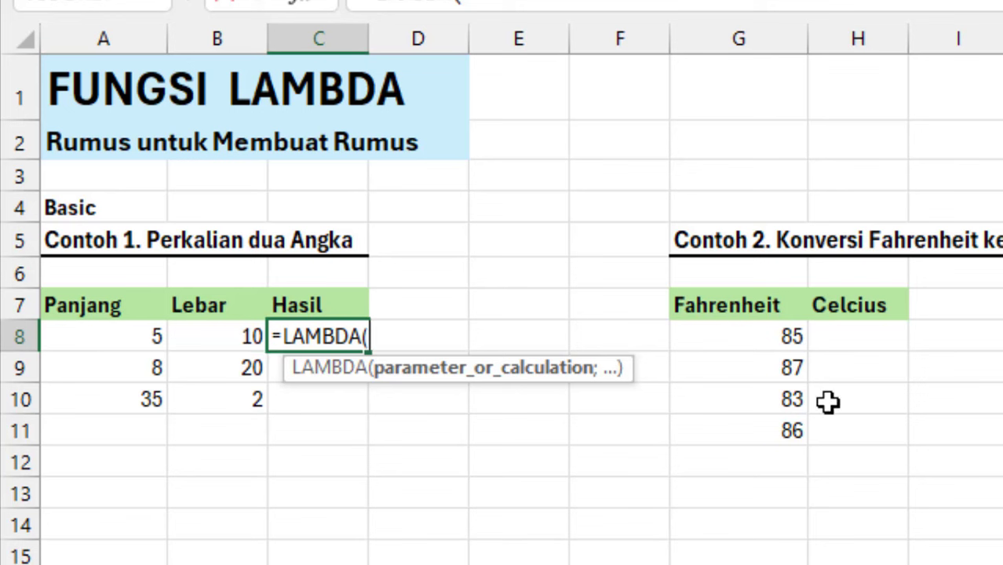
type("panjang")
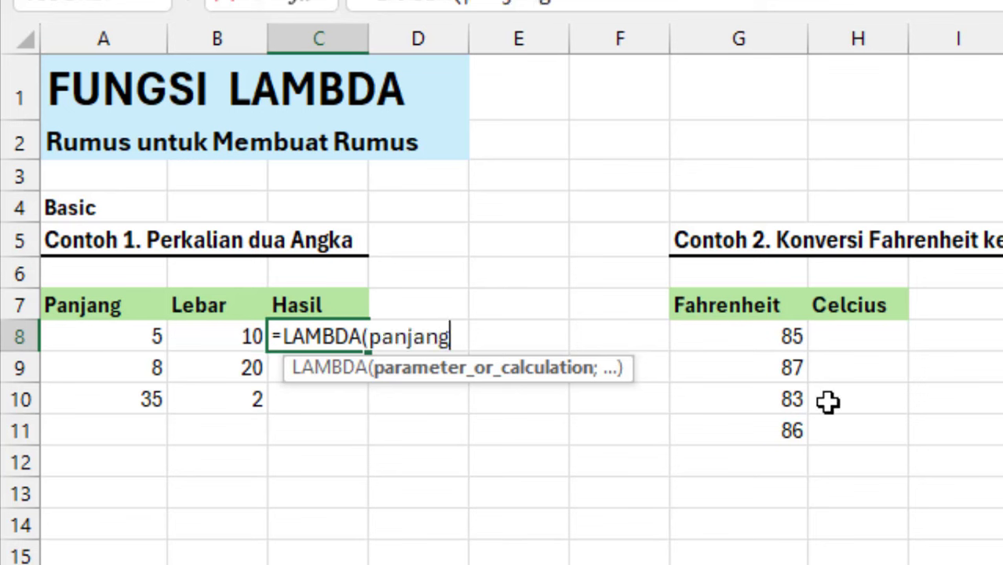
key("BackSpace")
key("BackSpace")
key("BackSpace")
key("BackSpace")
key("BackSpace")
key("BackSpace")
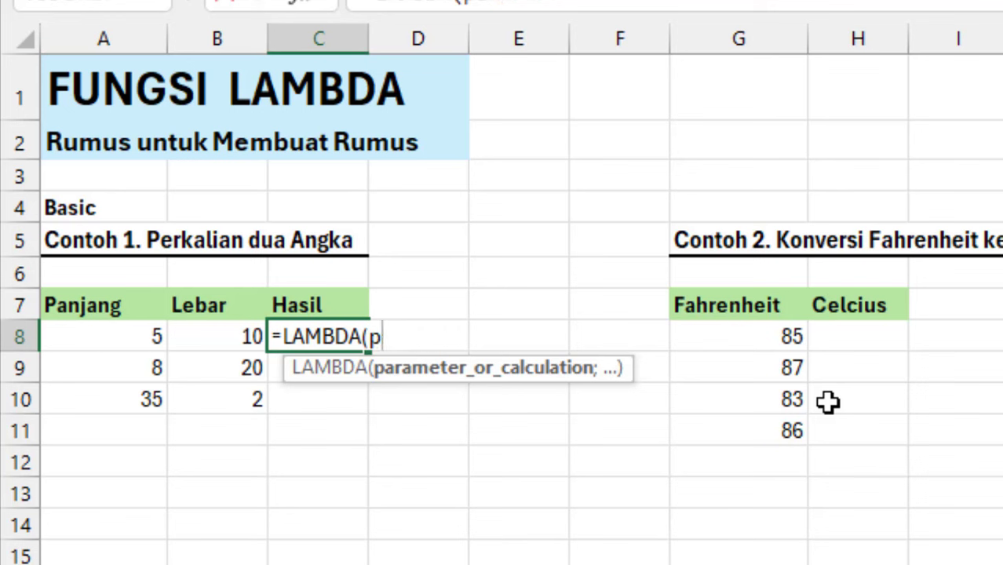
type(";")
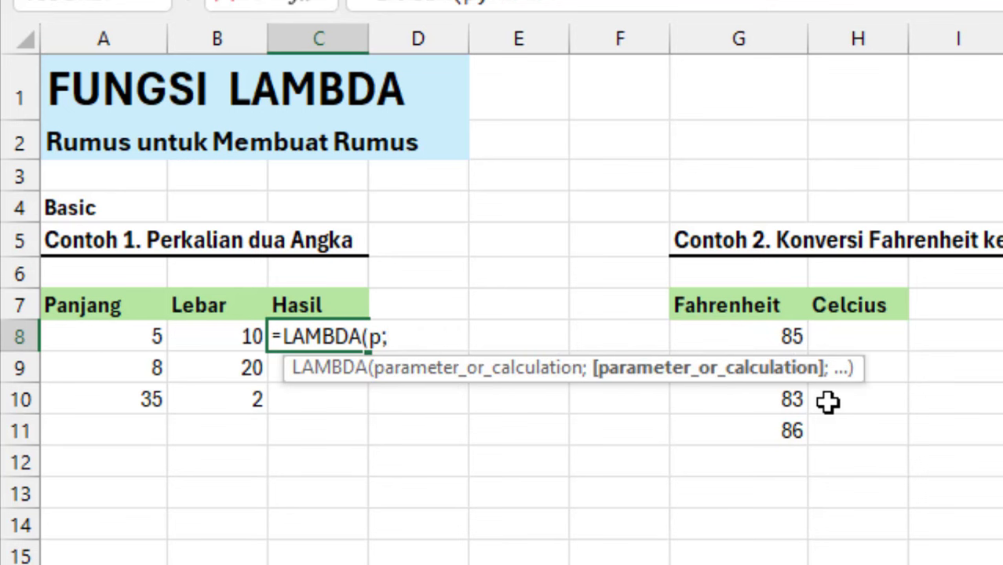
type("l")
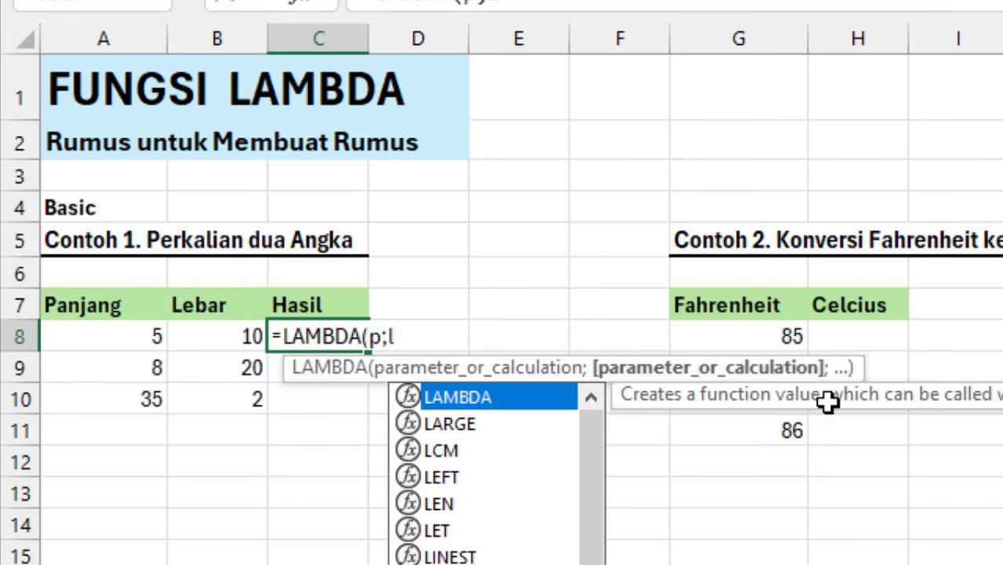
type(";")
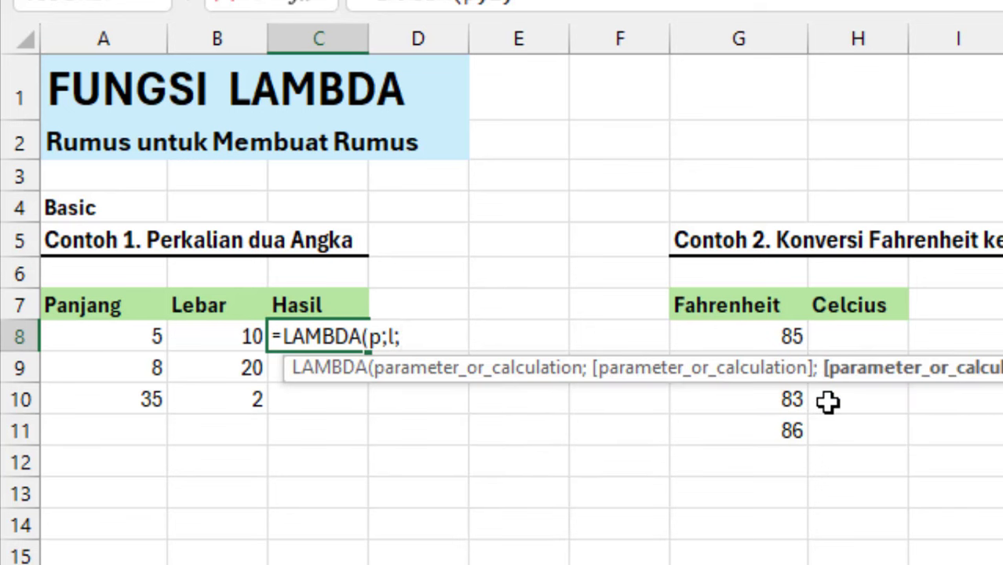
type("p*l")
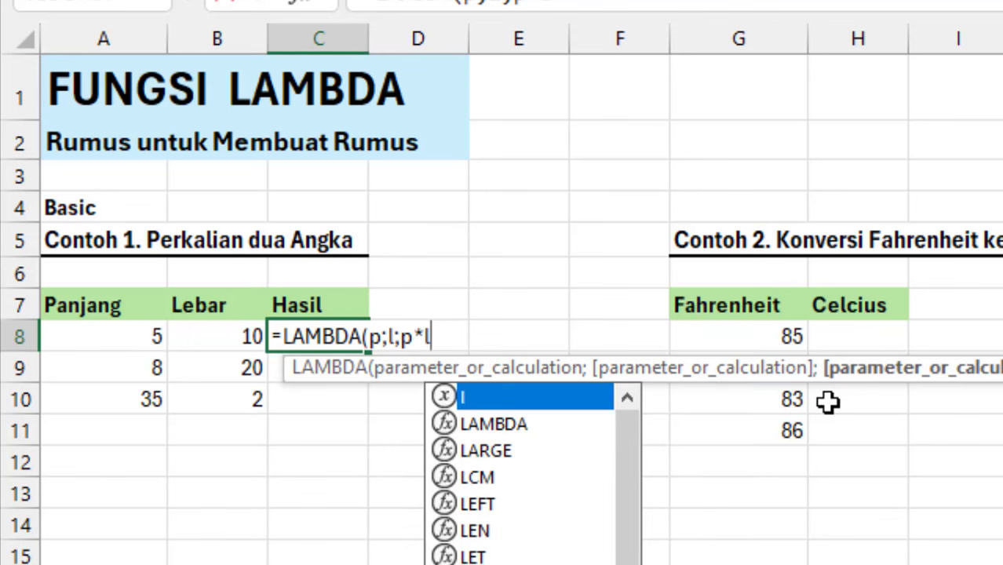
type(")")
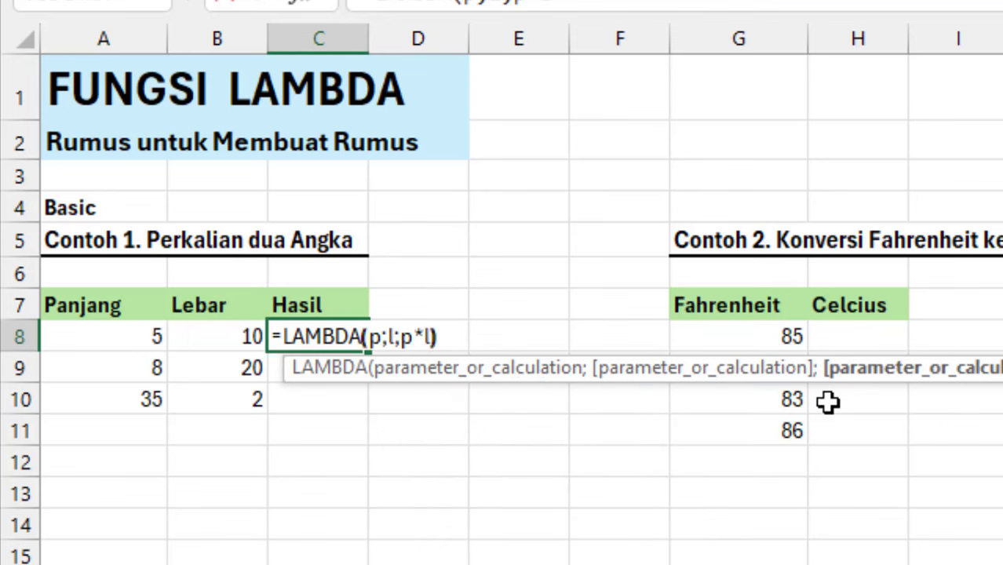
key("Return")
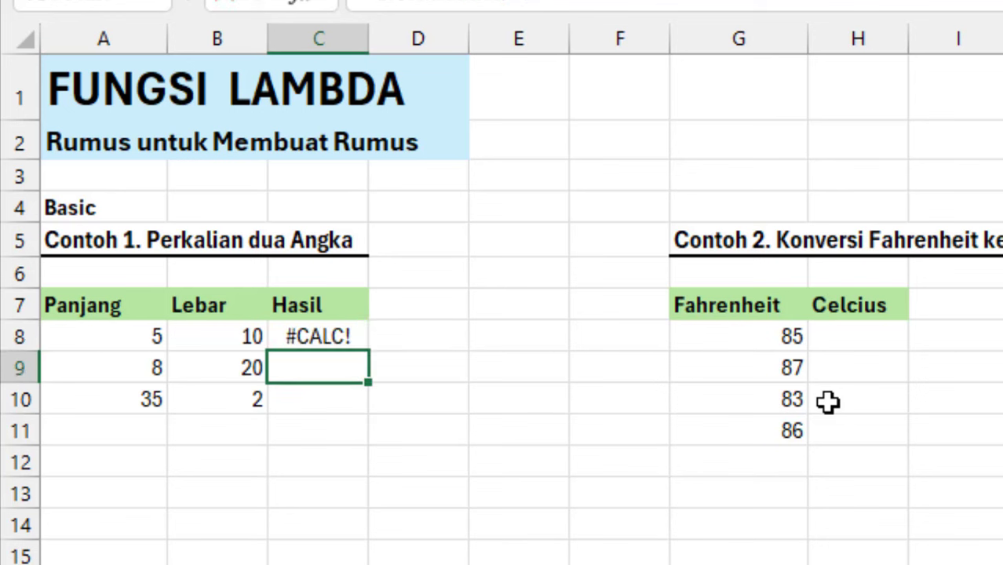
Append the arguments (A8;B8) to the formula in C8 so it reads =LAMBDA(p;l;p*l)(A8;B8)
key("Up")
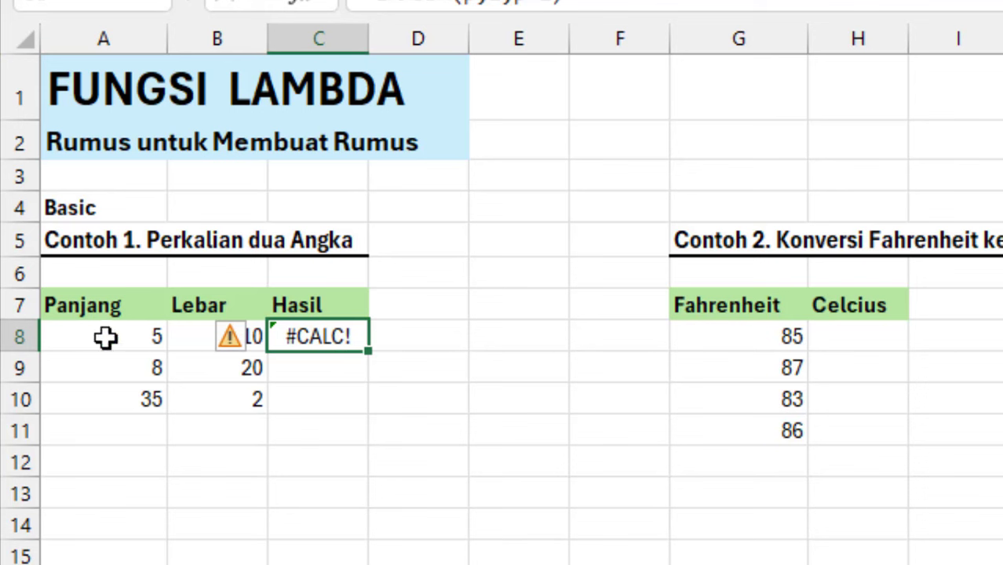
double_click(305, 339)
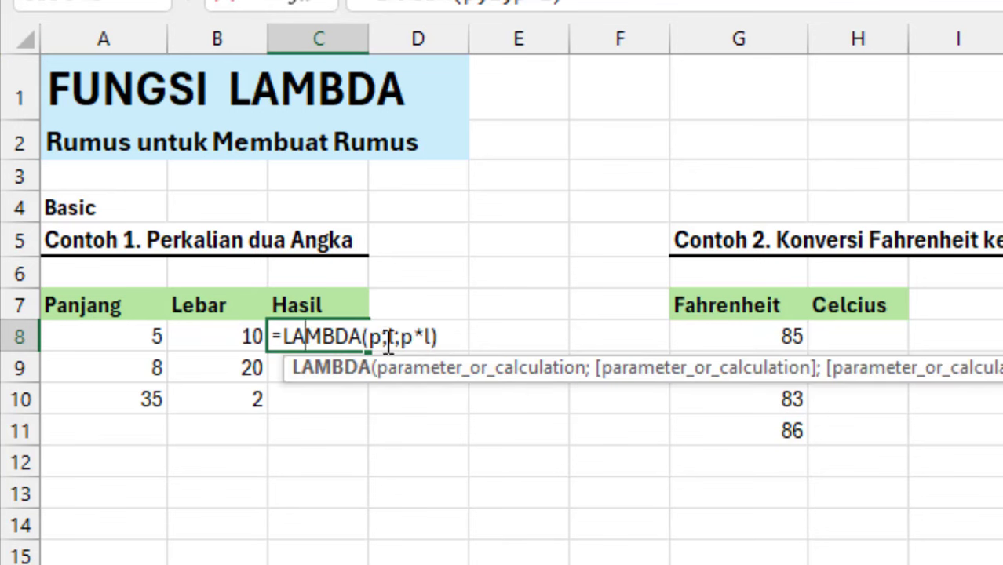
left_click(437, 338)
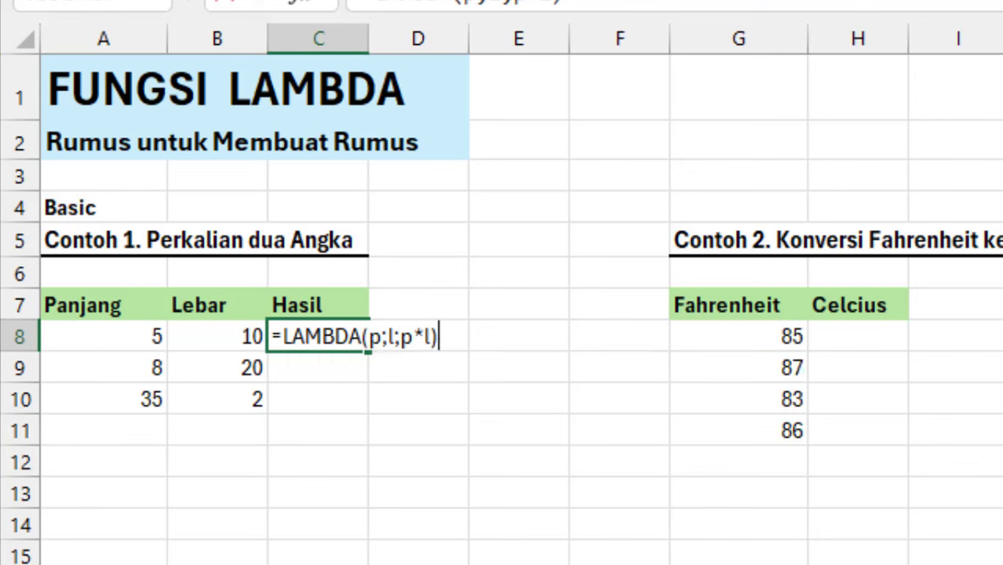
type("(")
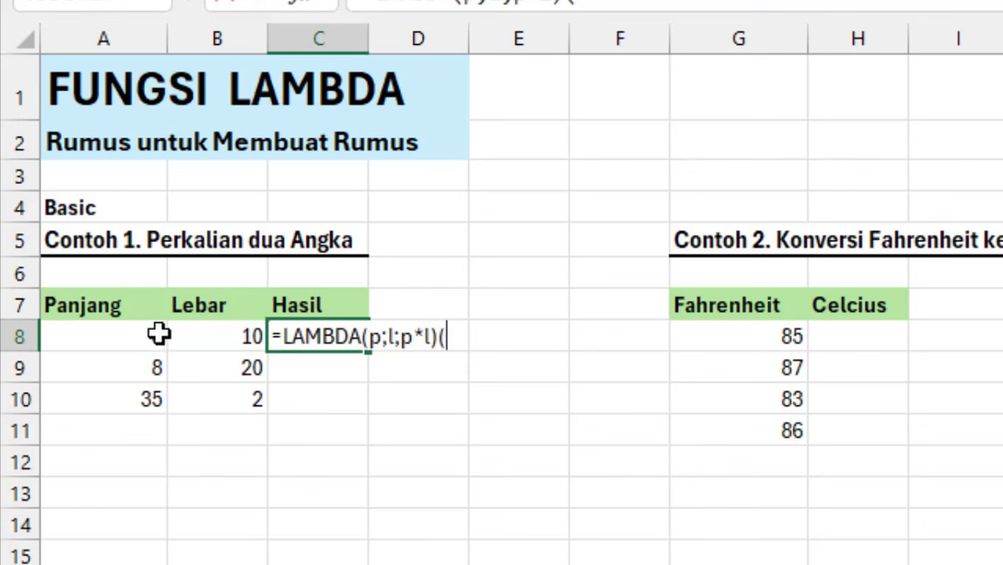
left_click(128, 338)
type(";")
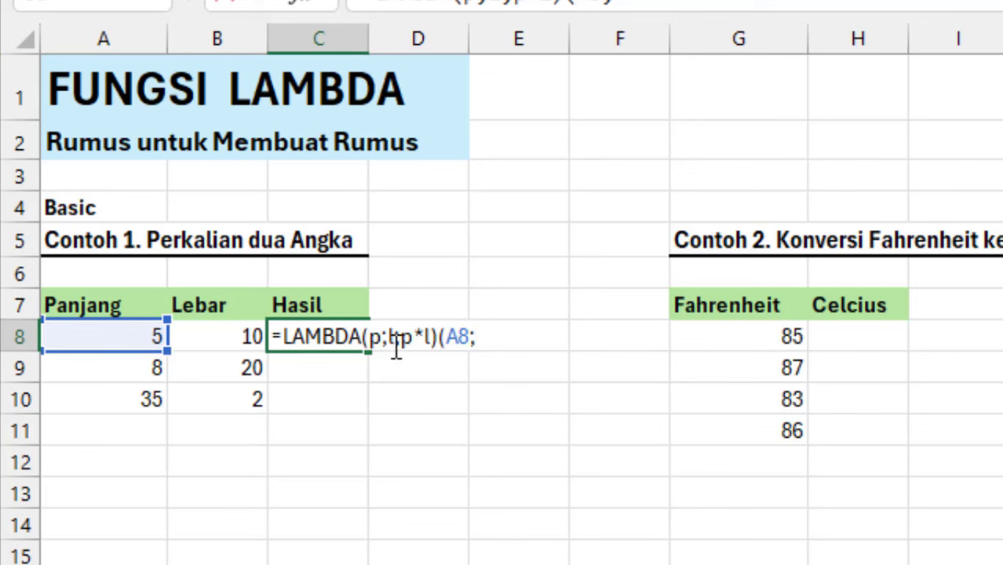
left_click(222, 333)
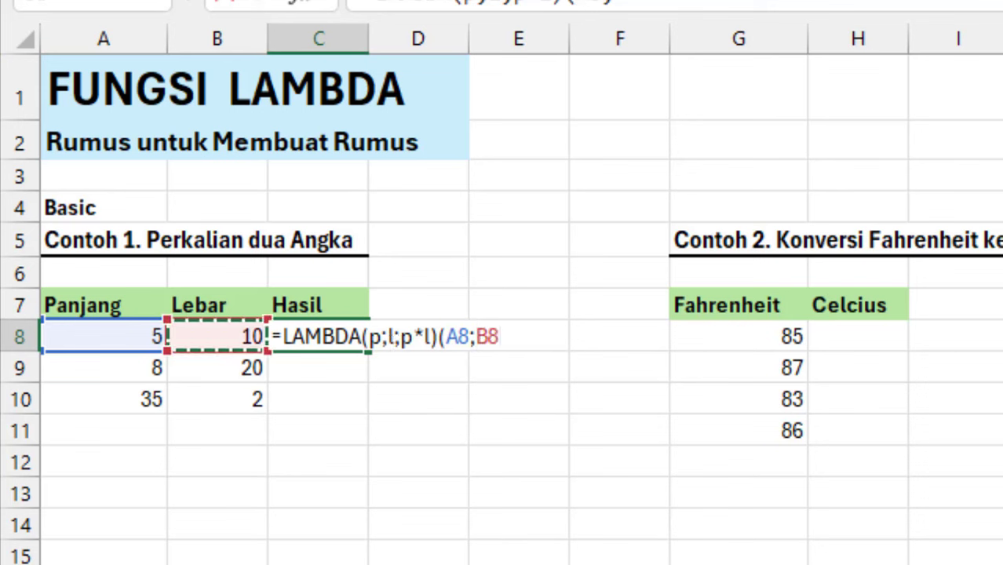
type(")")
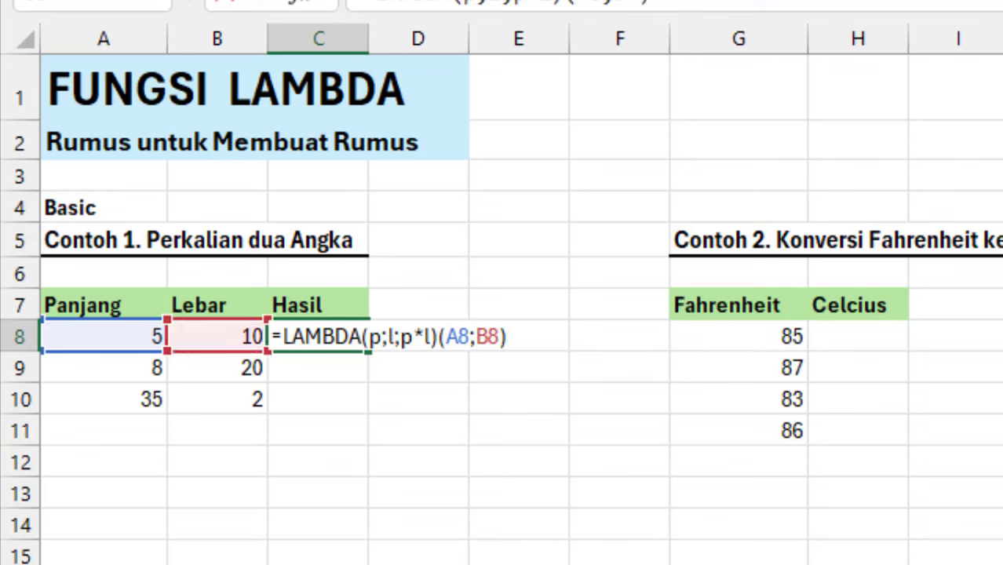
key("Return")
Fill the LAMBDA formula from C8 down to C10
key("Up")
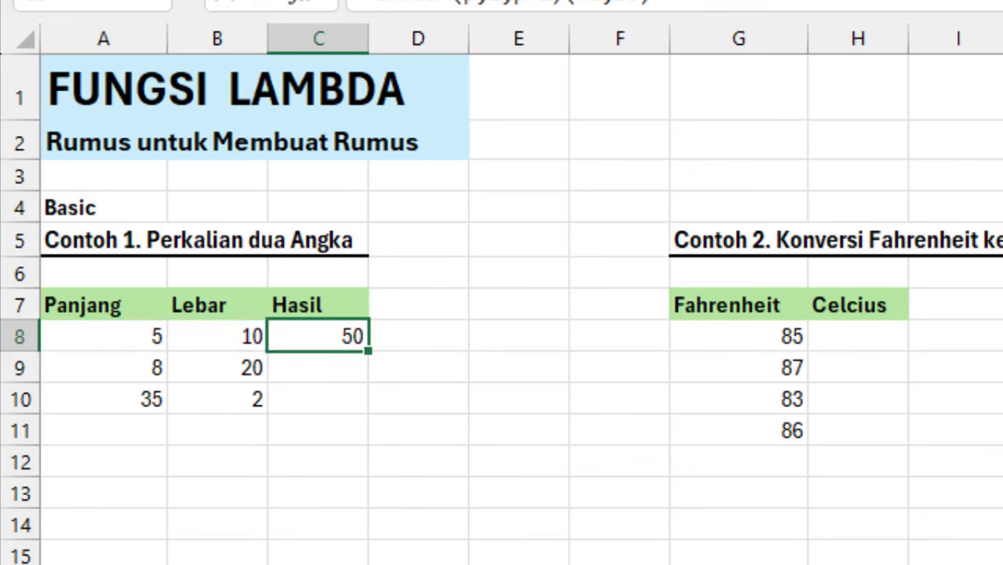
left_click_drag(368, 350, 369, 410)
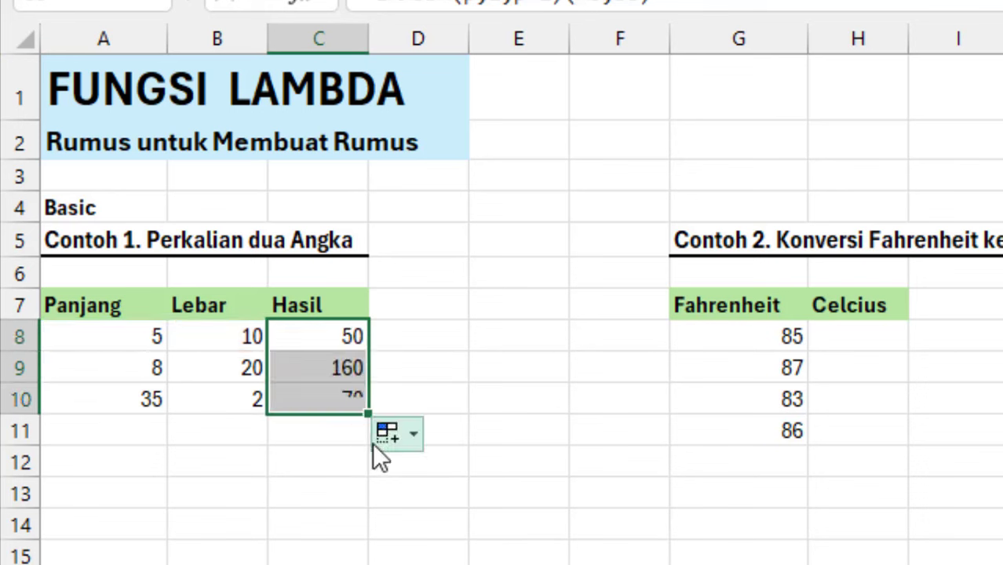
left_click(439, 389)
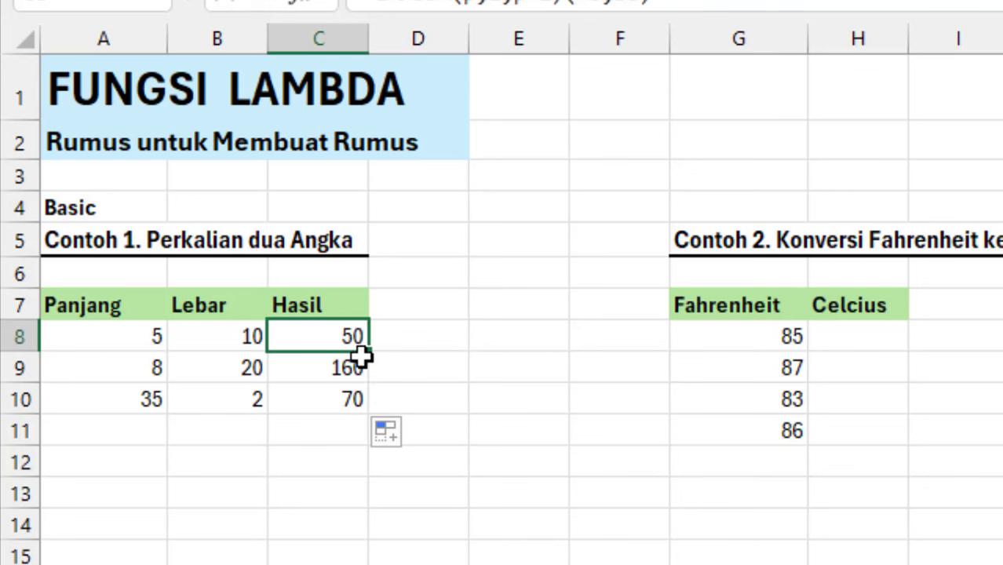
Copy only the =LAMBDA(p;l;p*l) part of the formula in C8, leaving the cell unchanged
double_click(357, 330)
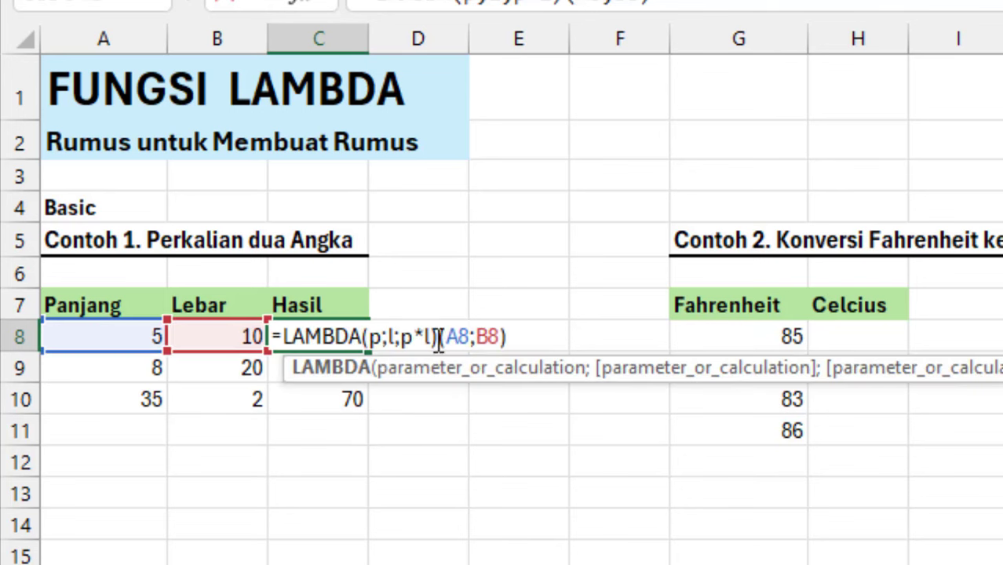
left_click_drag(438, 342, 268, 336)
key("ctrl+c")
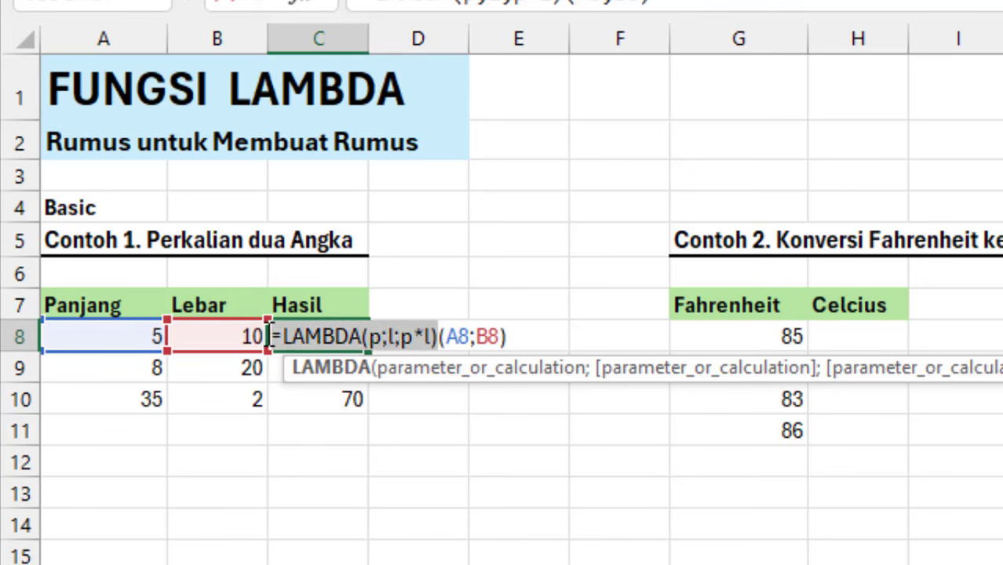
right_click(404, 342)
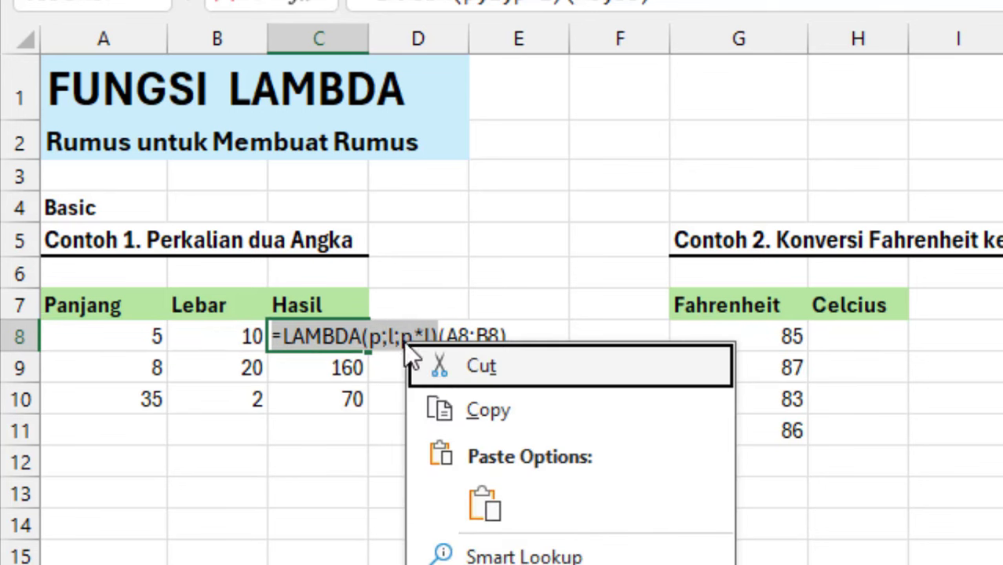
left_click(475, 412)
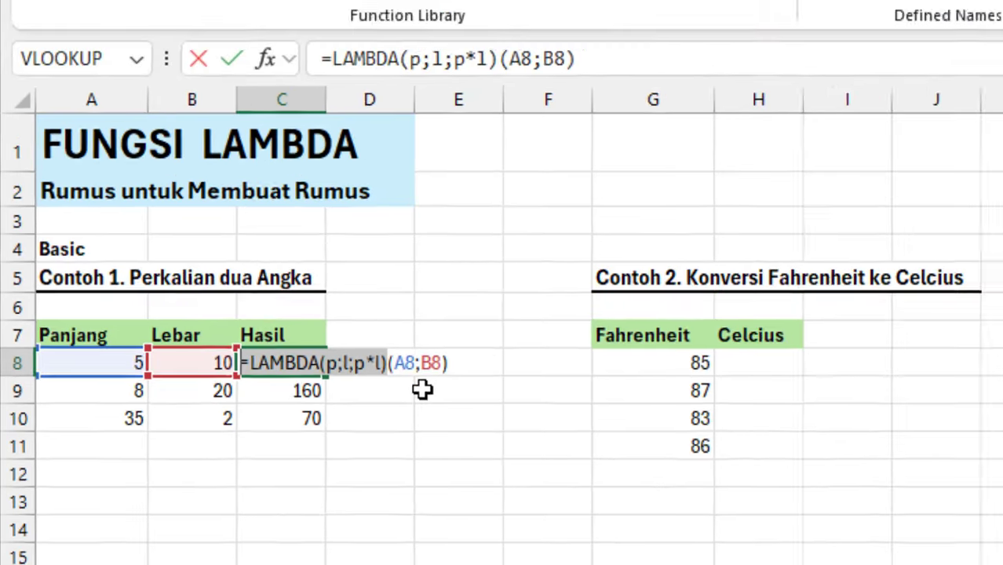
key("Escape")
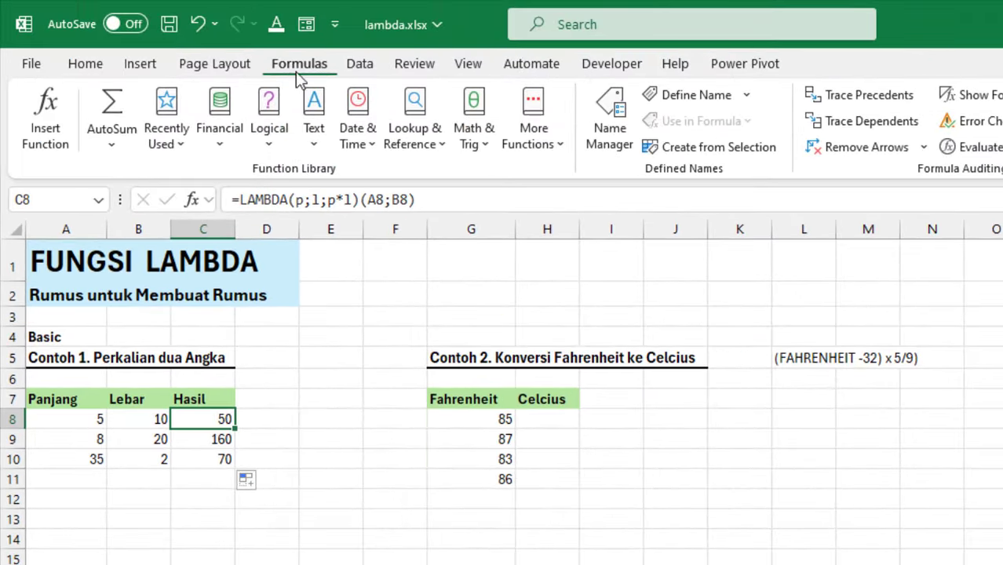
Start a new defined name called LuasPersegiPanjang with Workbook as its scope
left_click(628, 147)
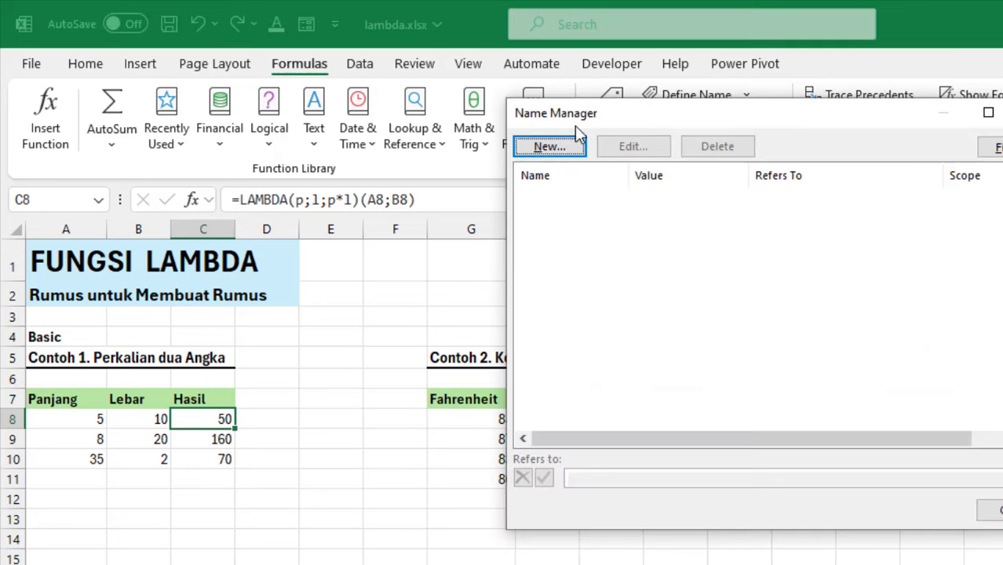
left_click(557, 146)
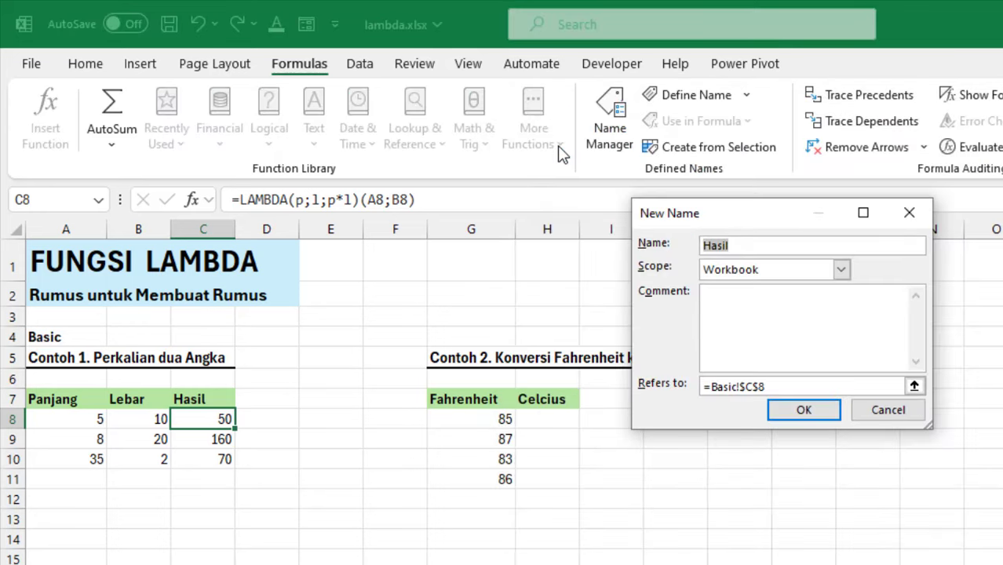
left_click_drag(772, 217, 500, 203)
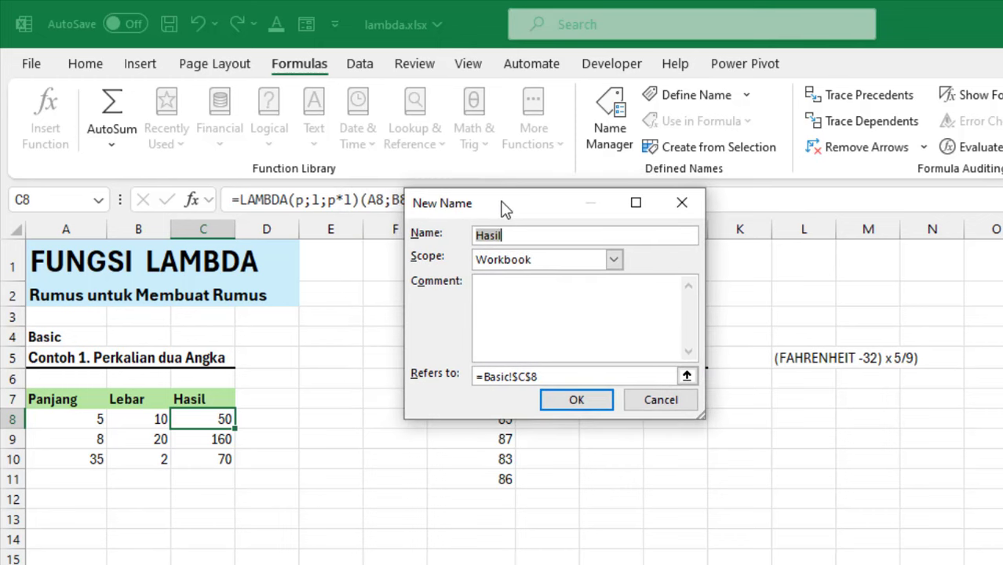
type("LuasPersegiPanjang")
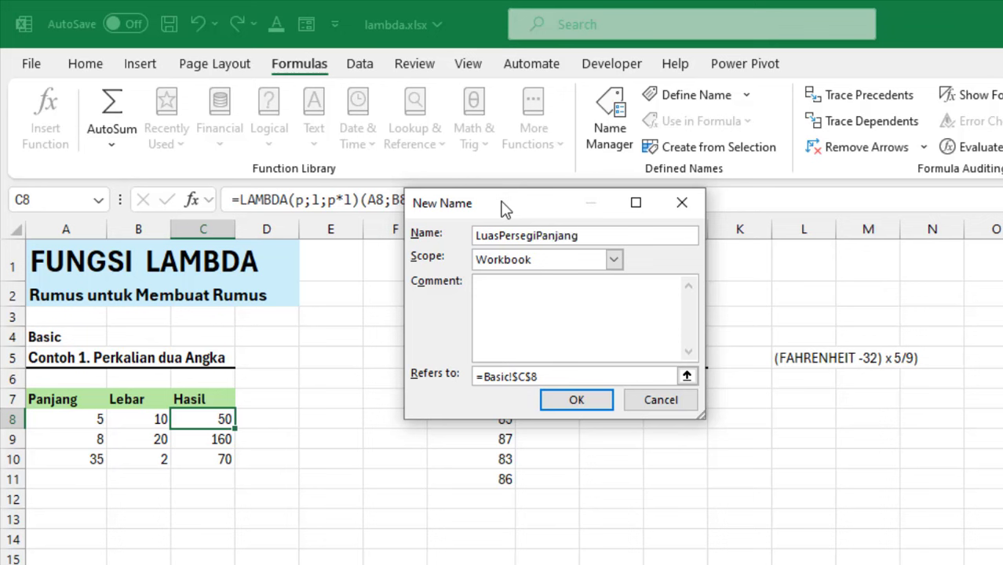
left_click(614, 261)
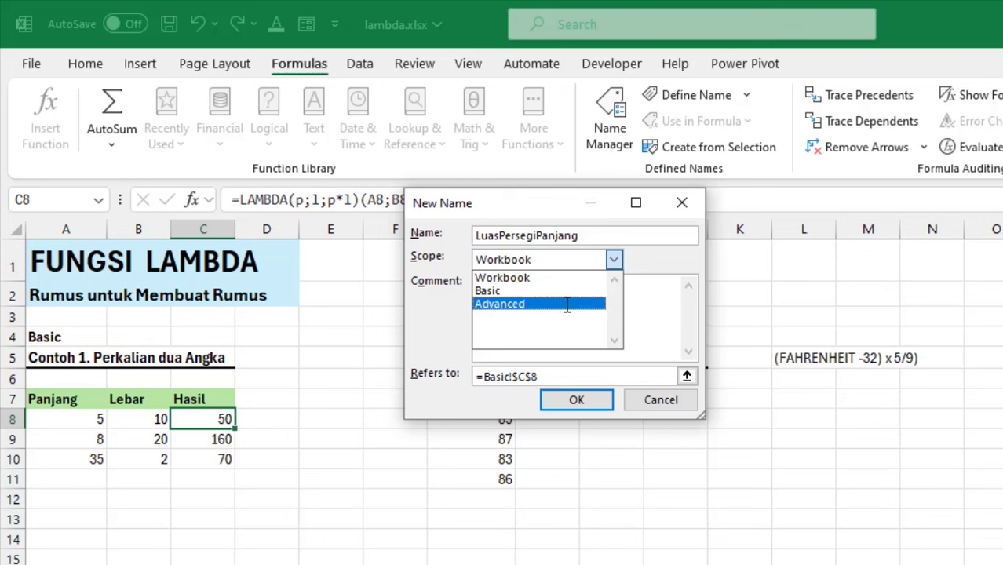
left_click(527, 278)
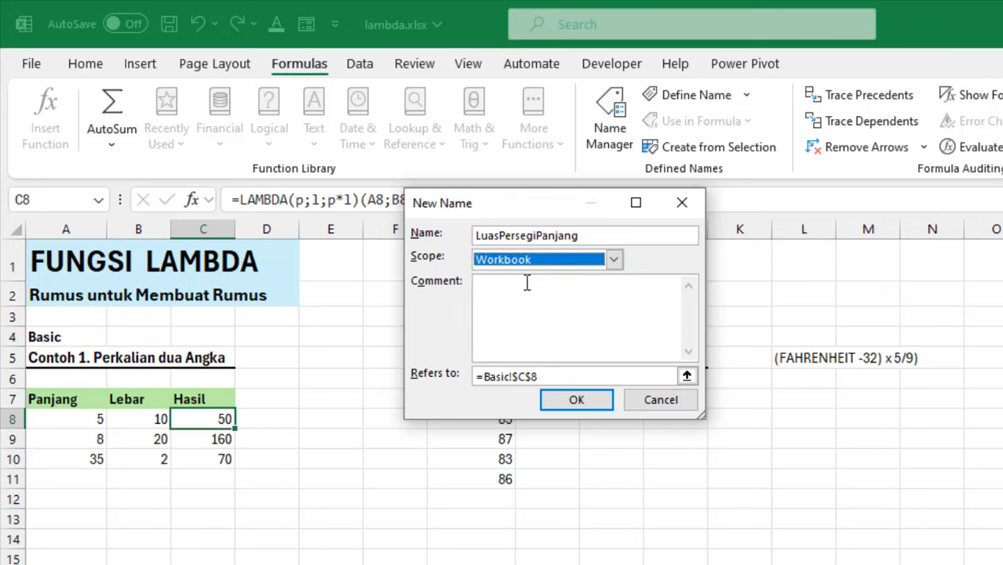
Make the new name refer to the copied =LAMBDA(p;l;p*l), save it and return to the worksheet
left_click(482, 283)
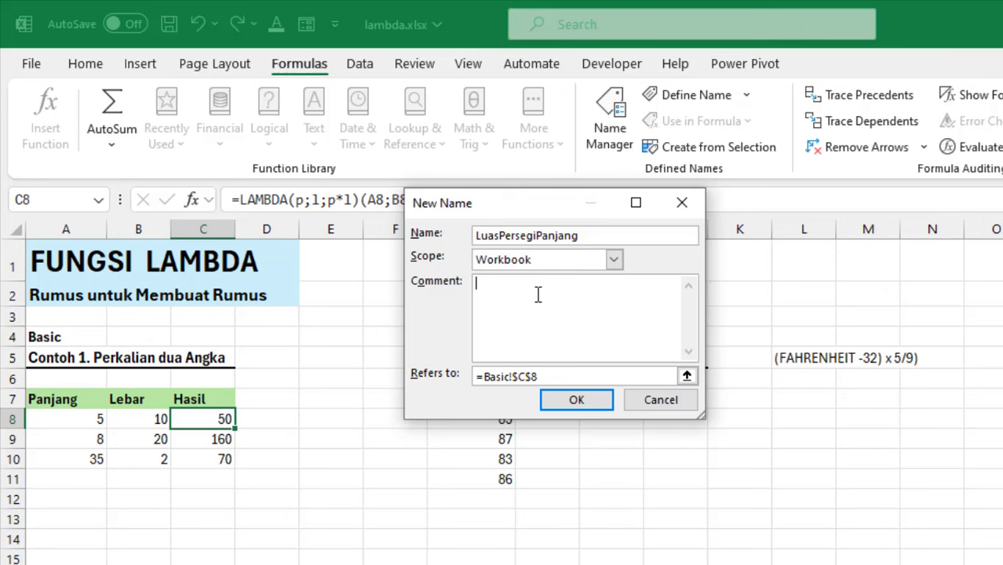
left_click(557, 376)
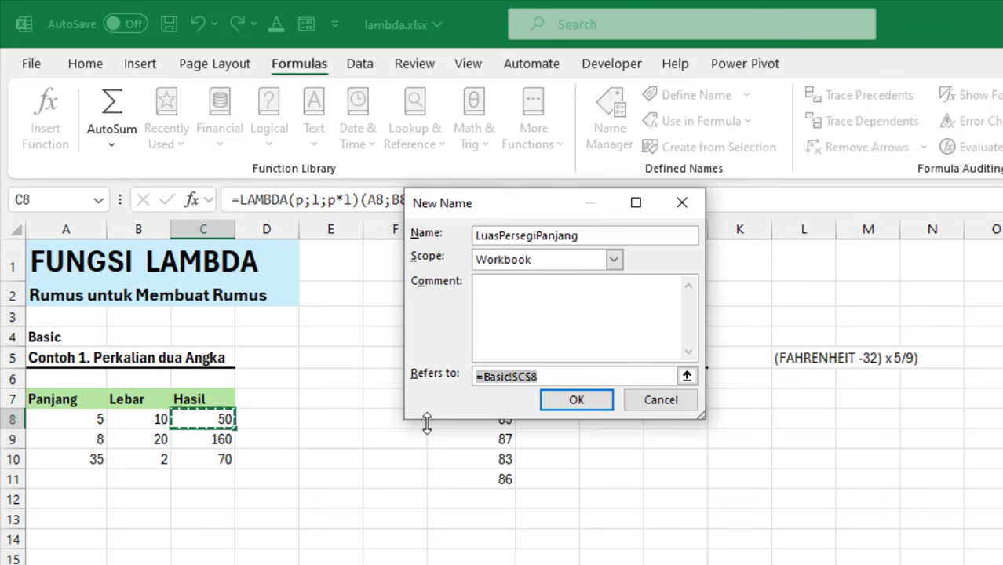
key("ctrl+v")
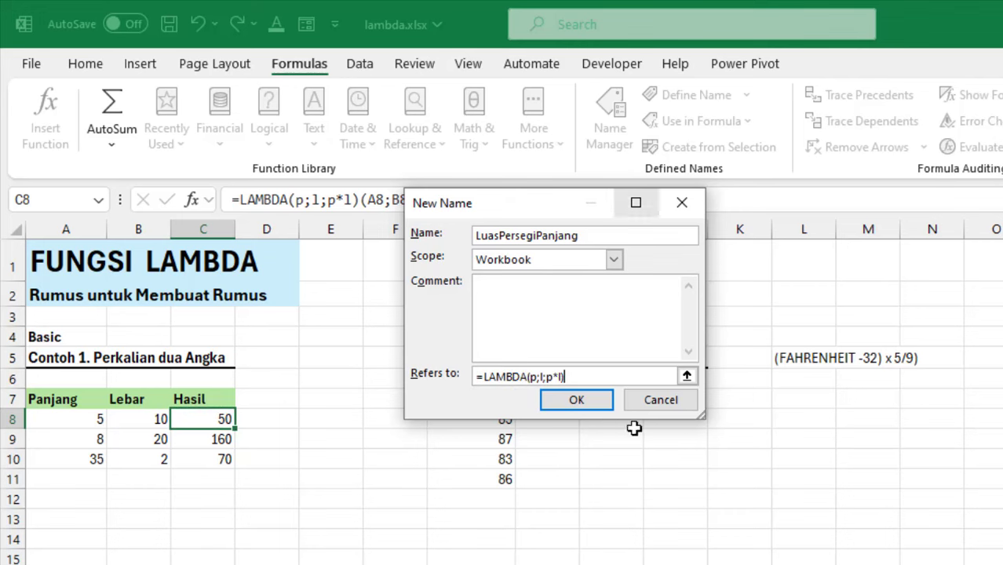
left_click(578, 400)
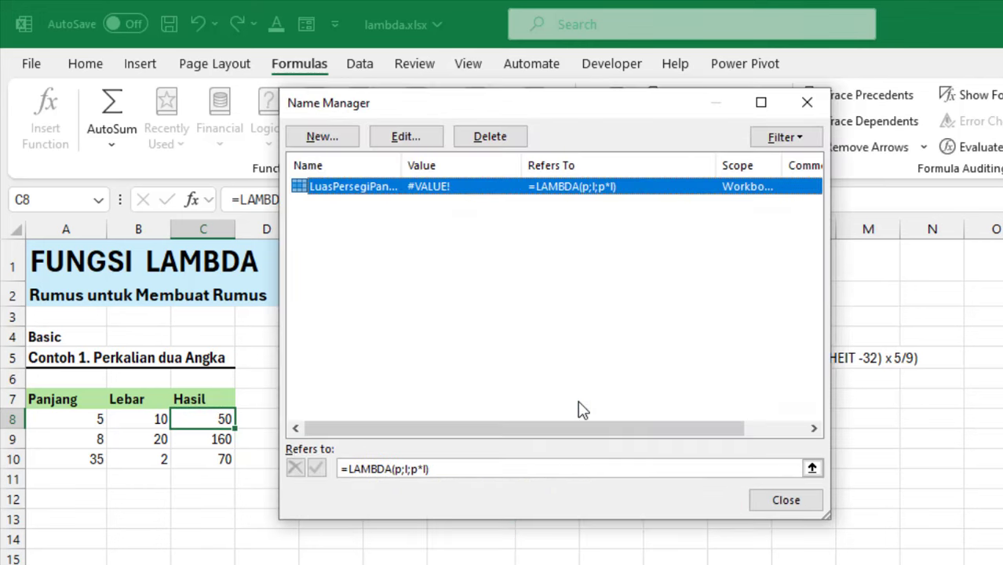
left_click(340, 524)
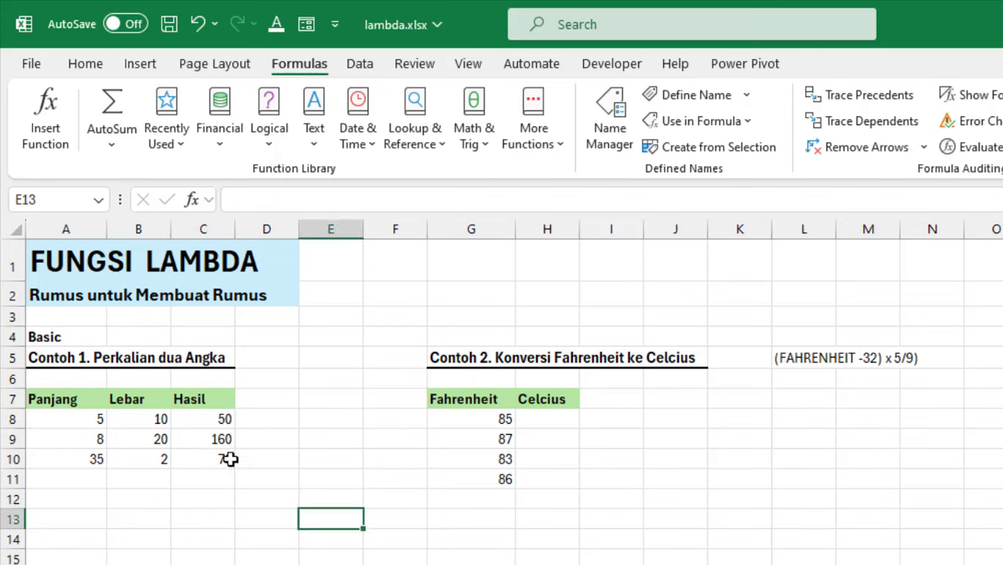
Clear C8:C10 under Hasil and enter =LuasPersegiPanjang(A8;B8) in C8
left_click_drag(220, 420, 226, 480)
key("Delete")
left_click(226, 423)
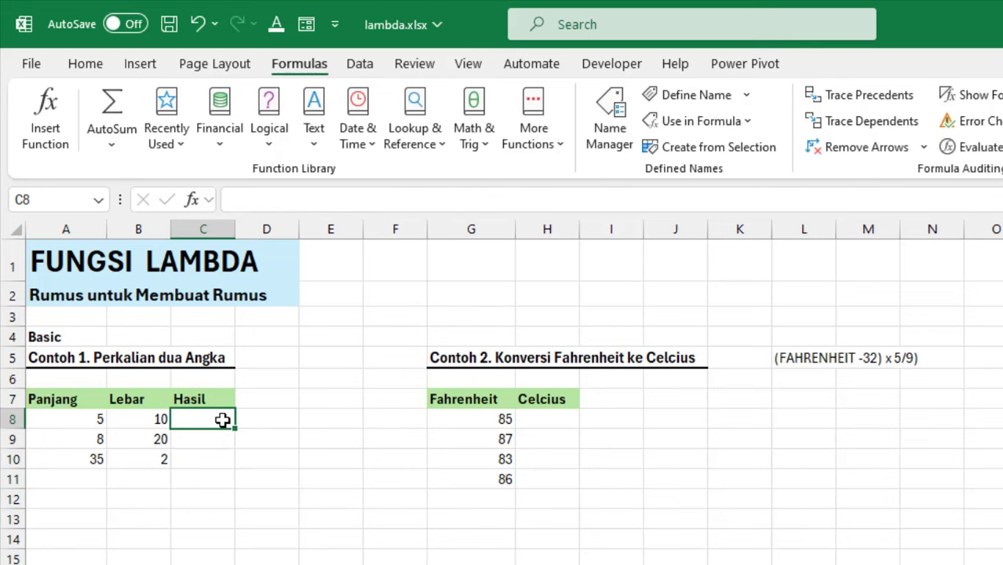
type("=luas")
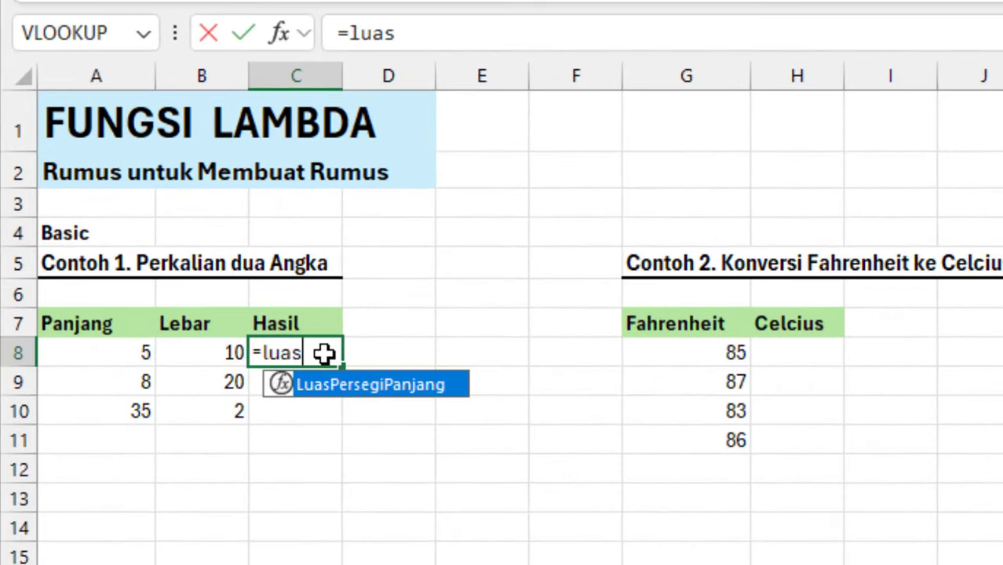
key("Tab")
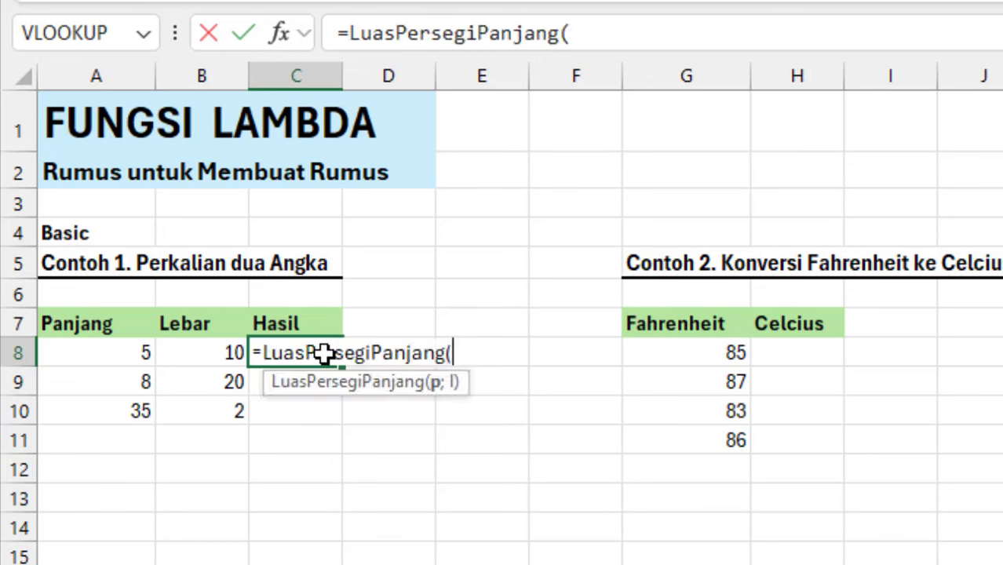
key("Left")
key("Left")
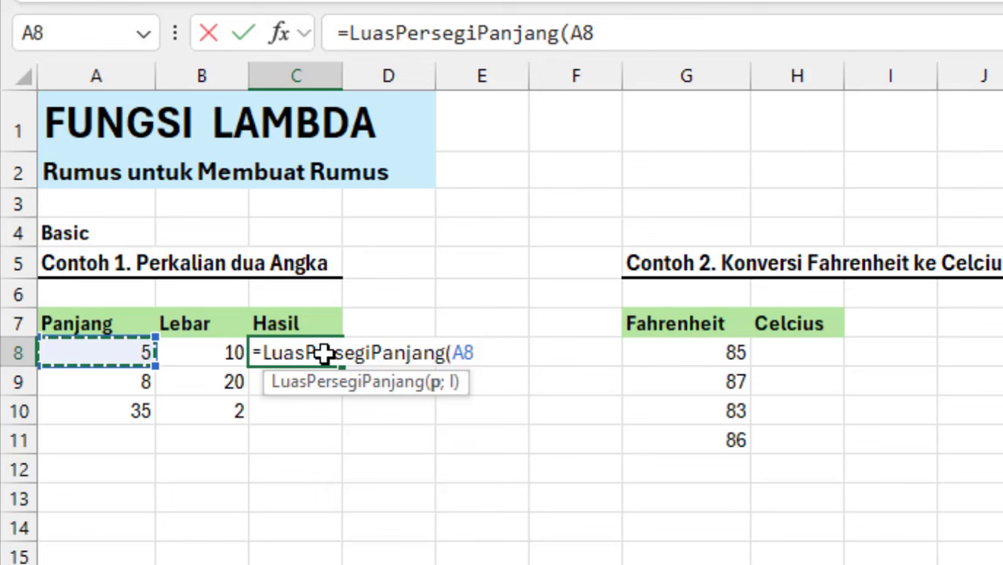
type(";")
key("Left")
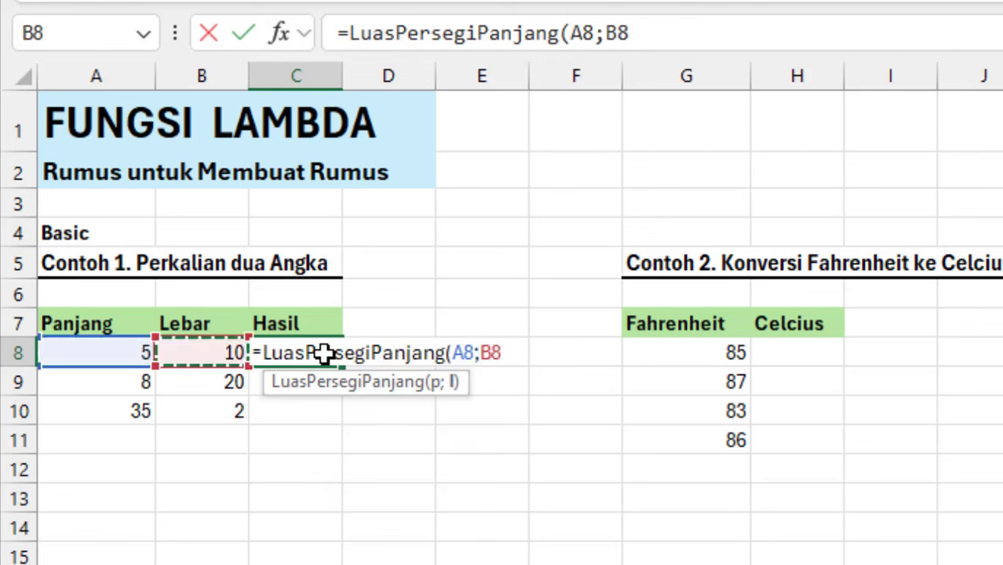
type(")")
key("Return")
Fill the LuasPersegiPanjang formula from C8 down to C10
left_click(324, 353)
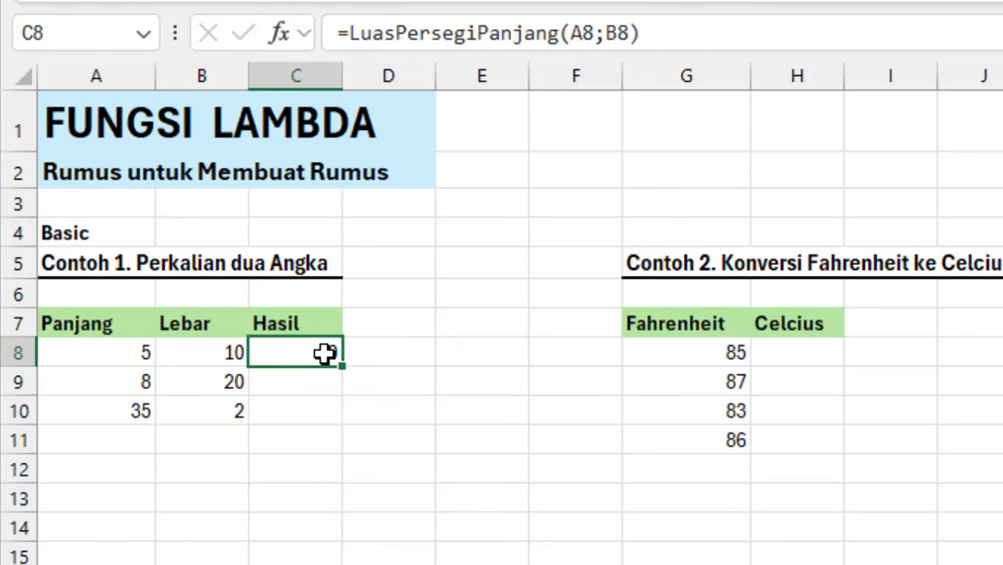
left_click(346, 374)
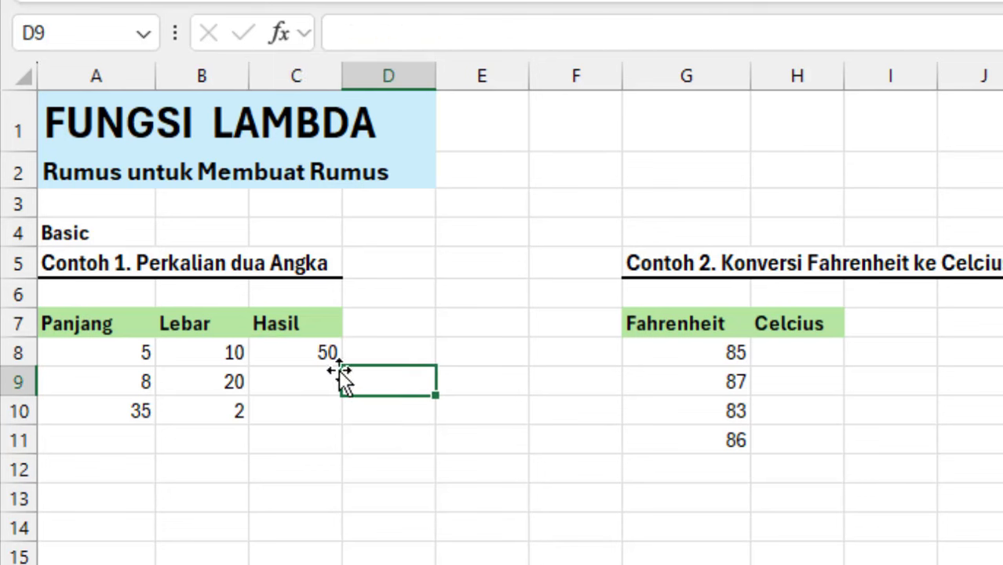
left_click(335, 360)
left_click_drag(342, 366, 340, 414)
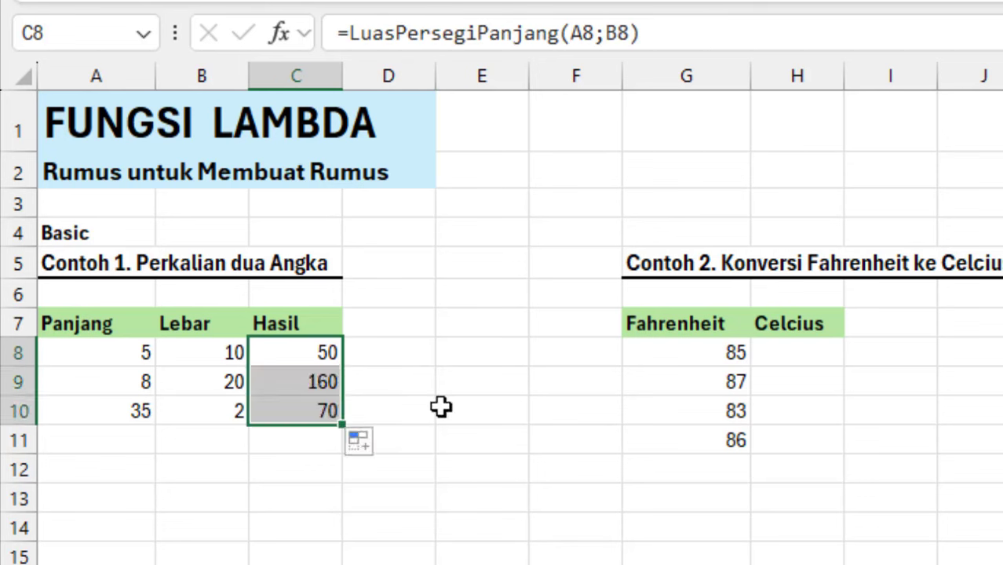
left_click(443, 405)
Write the formula =LAMBDA(f;(f-32)*5/9) in cell H8 under Celcius, following the conversion rule noted in L5
left_click(816, 357)
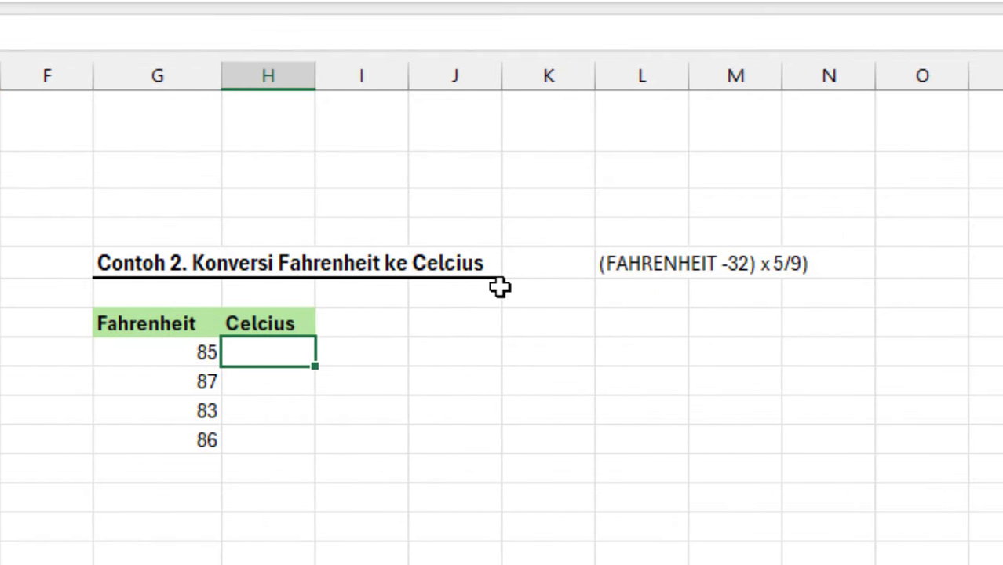
left_click(659, 271)
left_click(646, 300)
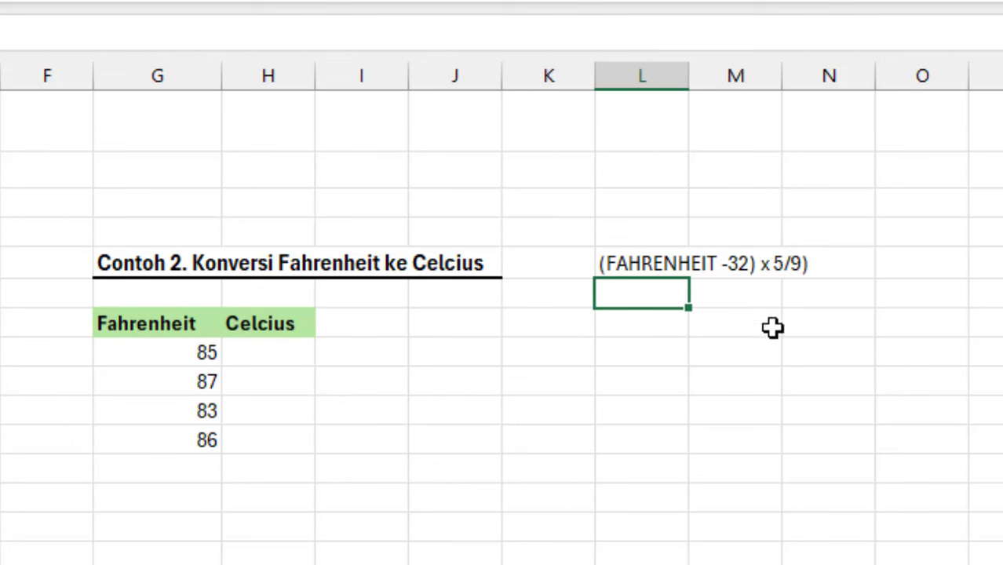
left_click(259, 355)
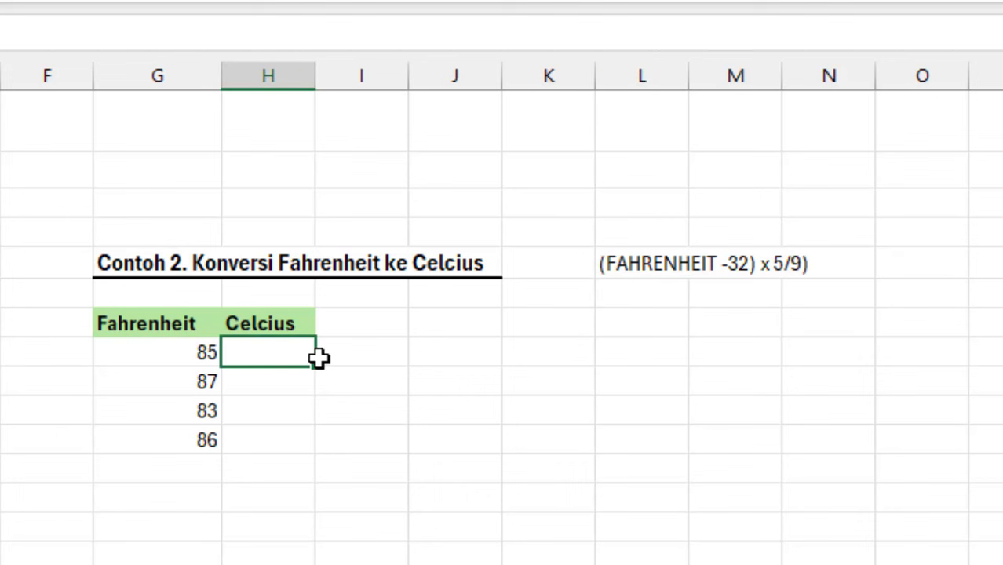
type("=am")
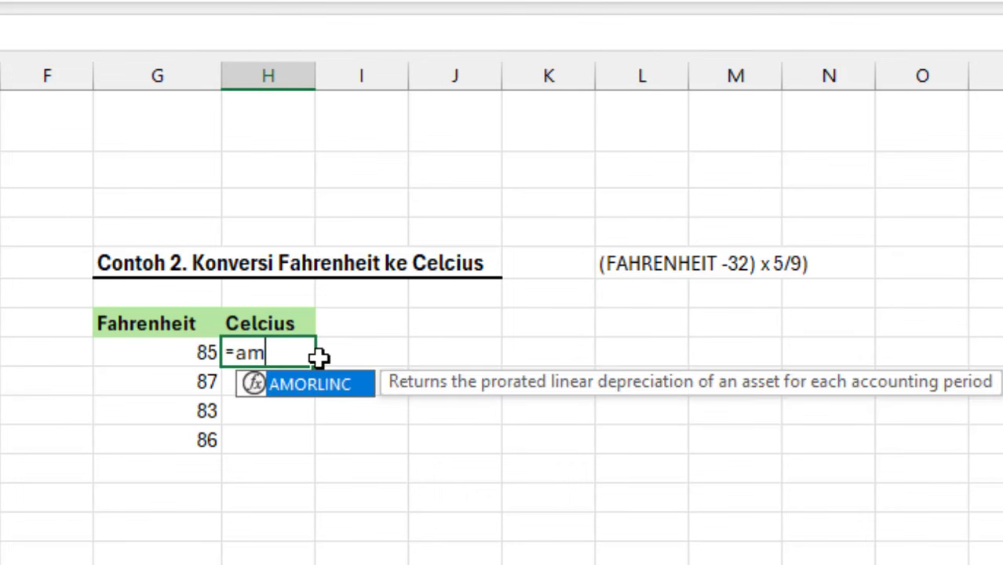
key("BackSpace")
key("BackSpace")
type("lamb")
key("Tab")
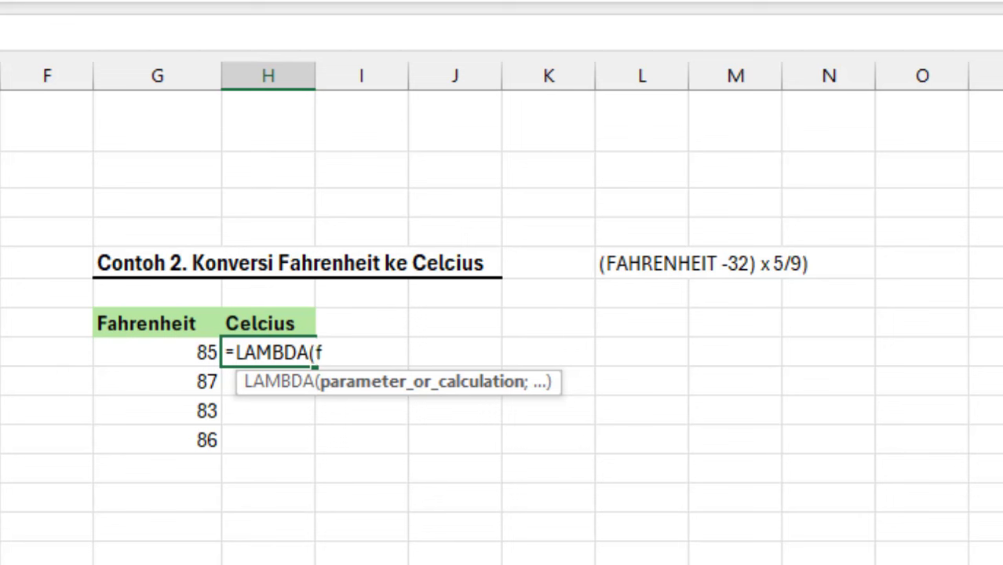
type(";")
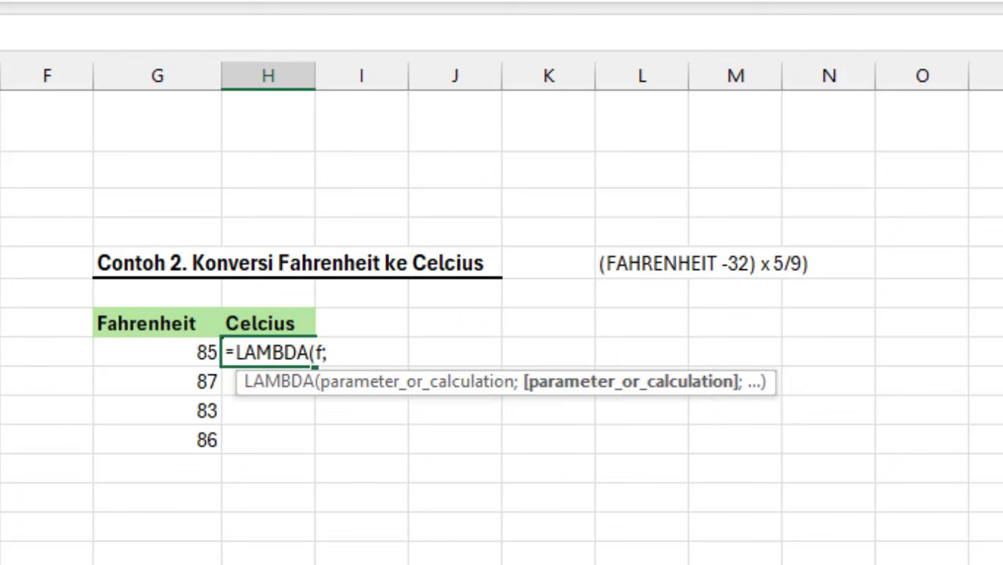
type("(f")
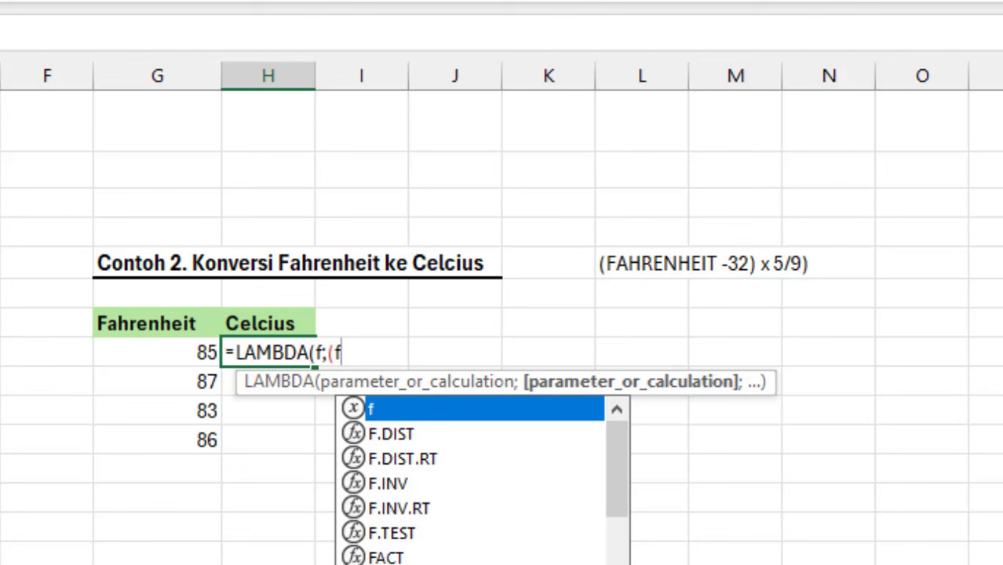
type("-32")
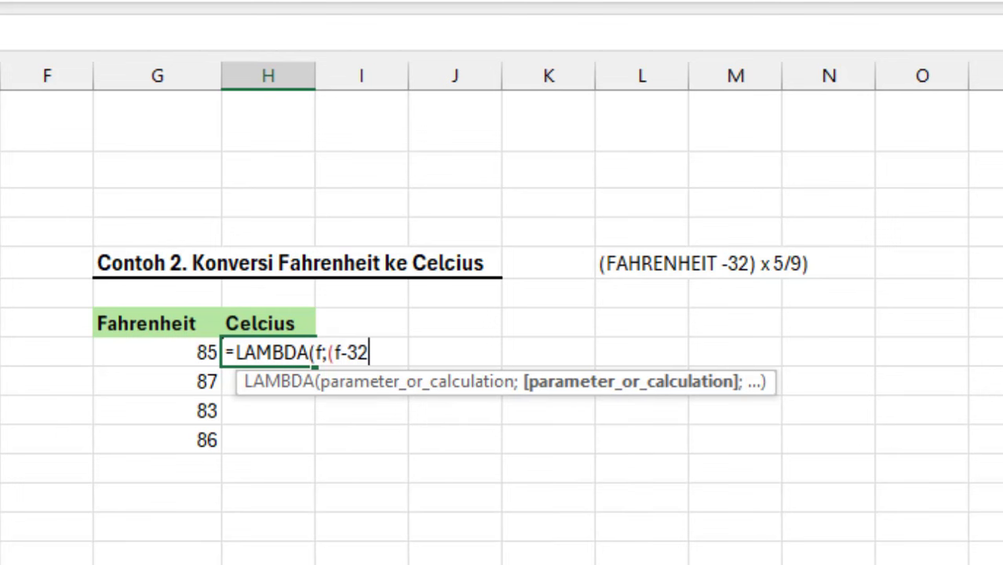
type(")*5/")
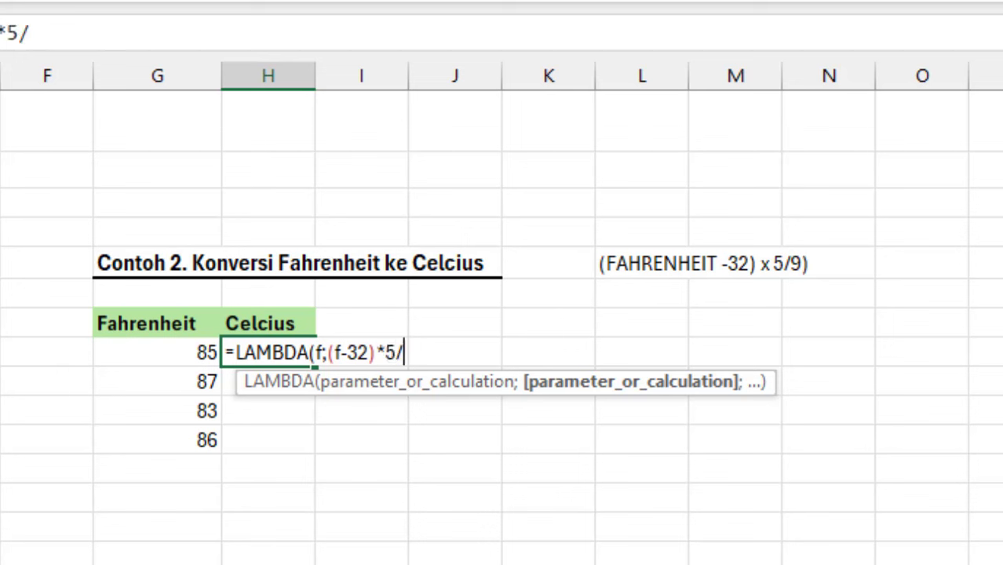
type("9)")
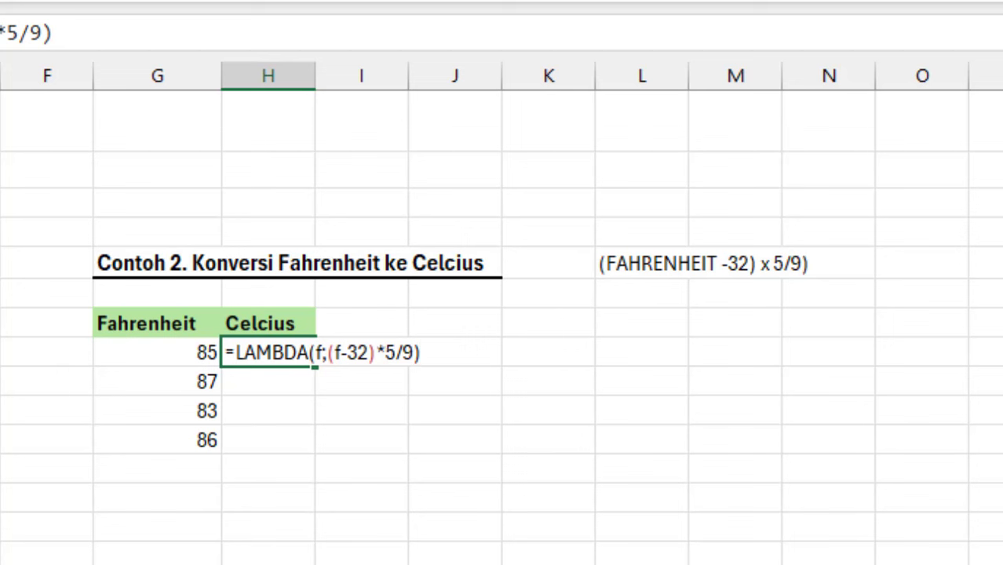
Append the argument (G8) to the H8 formula so it reads =LAMBDA(f;(f-32)*5/9)(G8), and commit it
type("(")
left_click(187, 353)
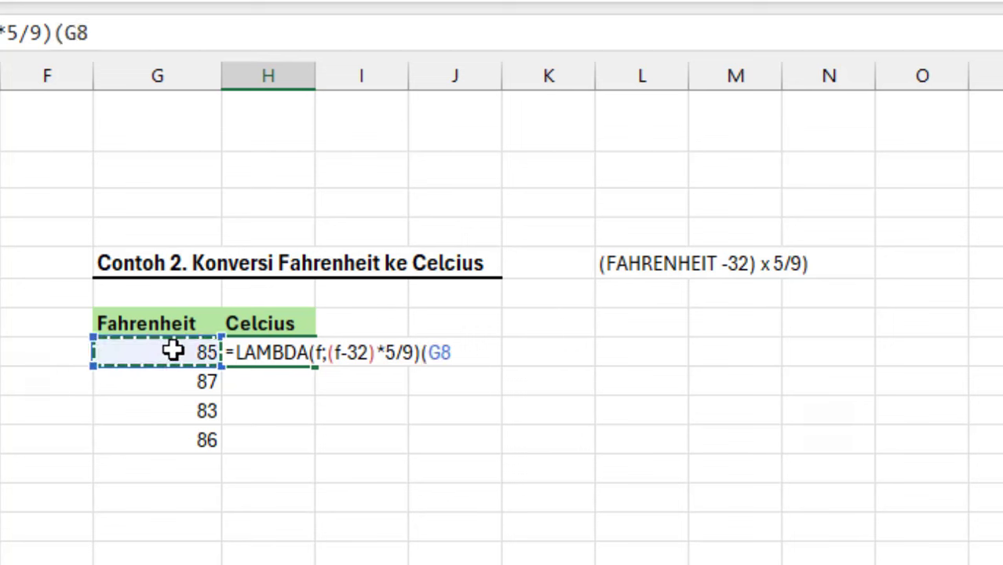
type(")")
key("Return")
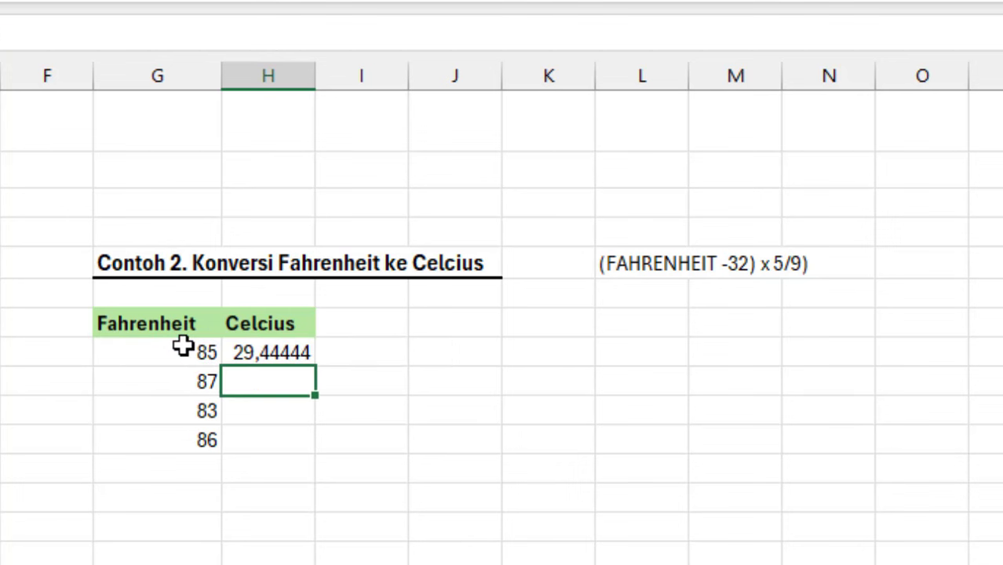
Fill the Fahrenheit-to-Celsius LAMBDA formula from H8 down to H11
key("Up")
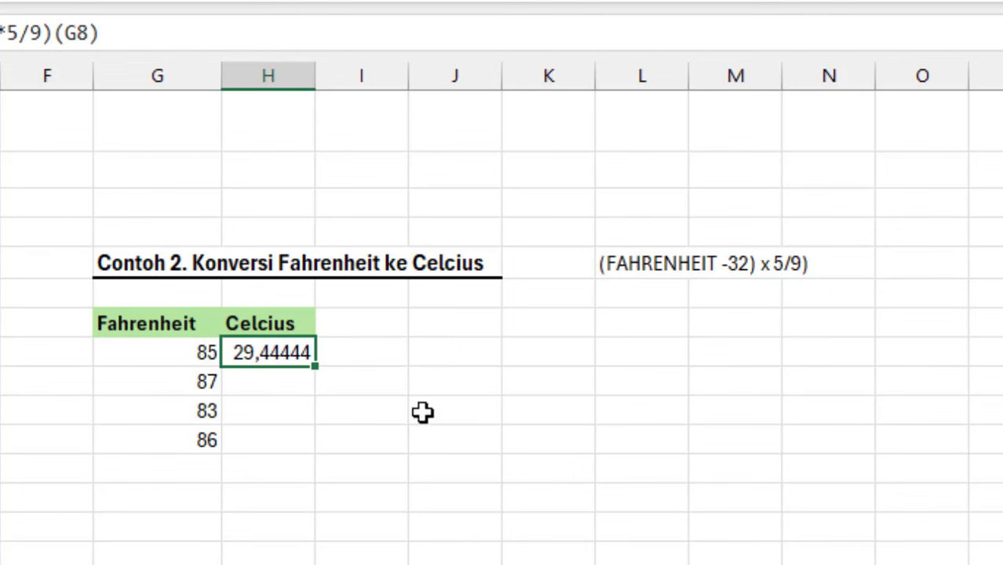
left_click_drag(316, 366, 325, 443)
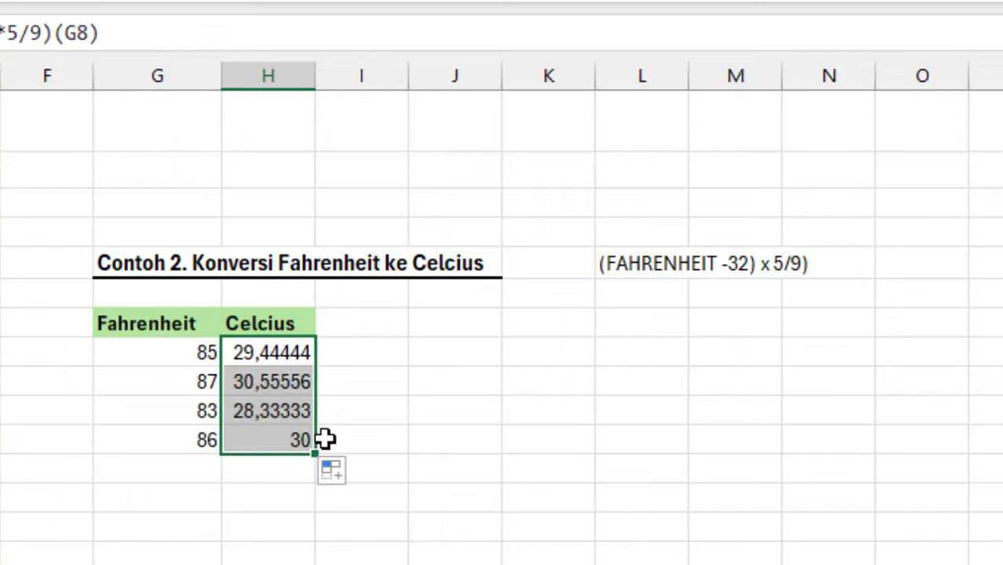
left_click(447, 408)
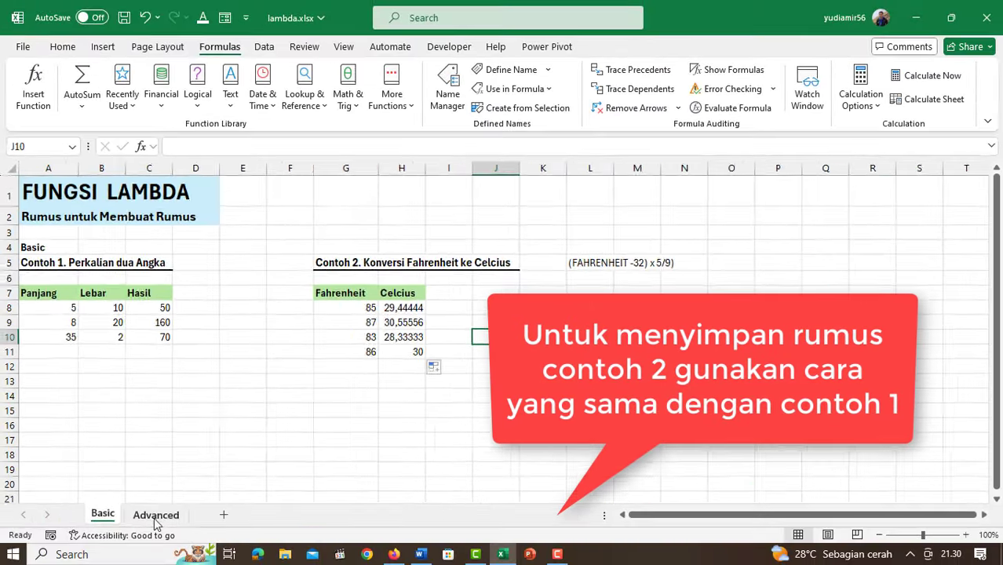
Open the Advanced worksheet
left_click(156, 514)
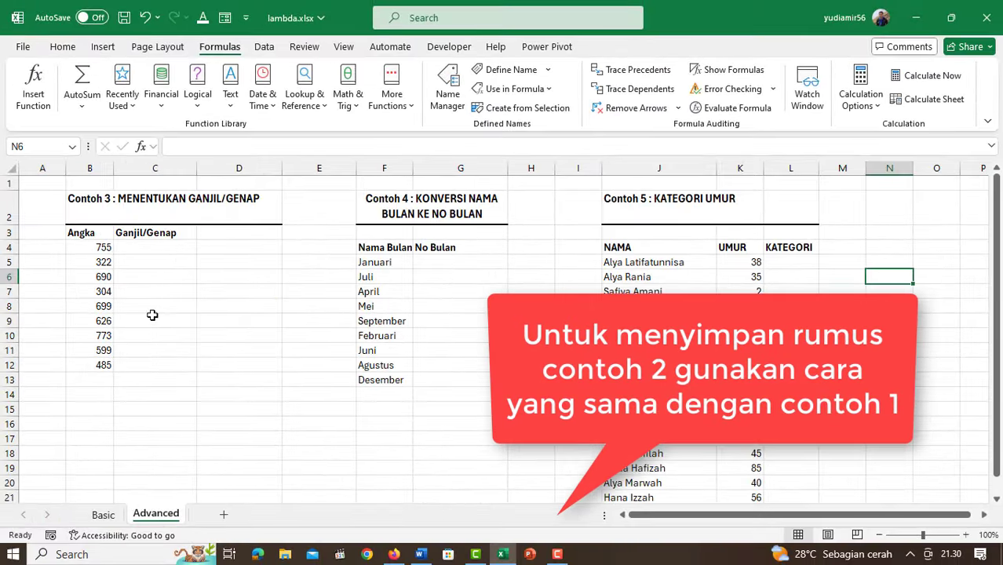
left_click(163, 248)
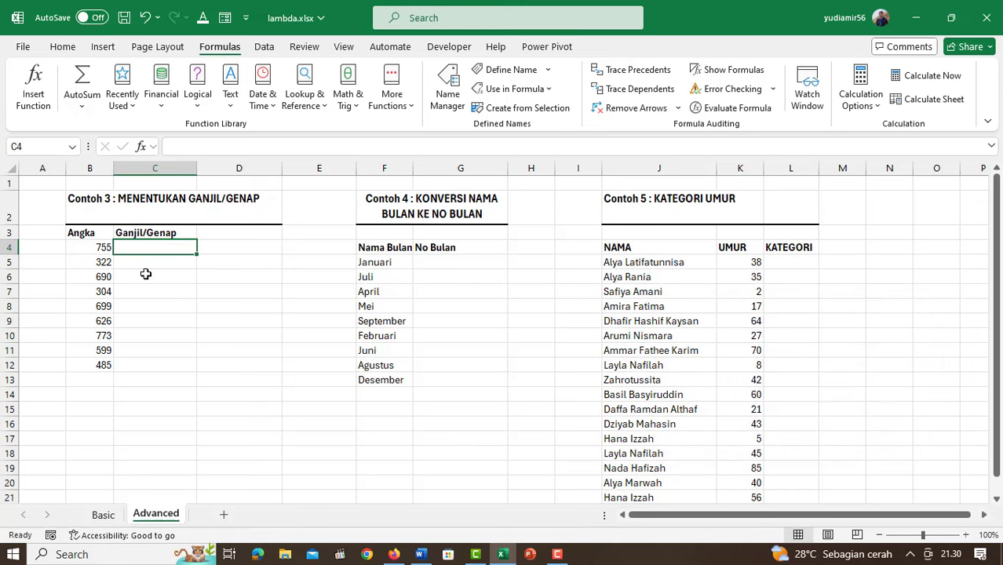
left_click(190, 275)
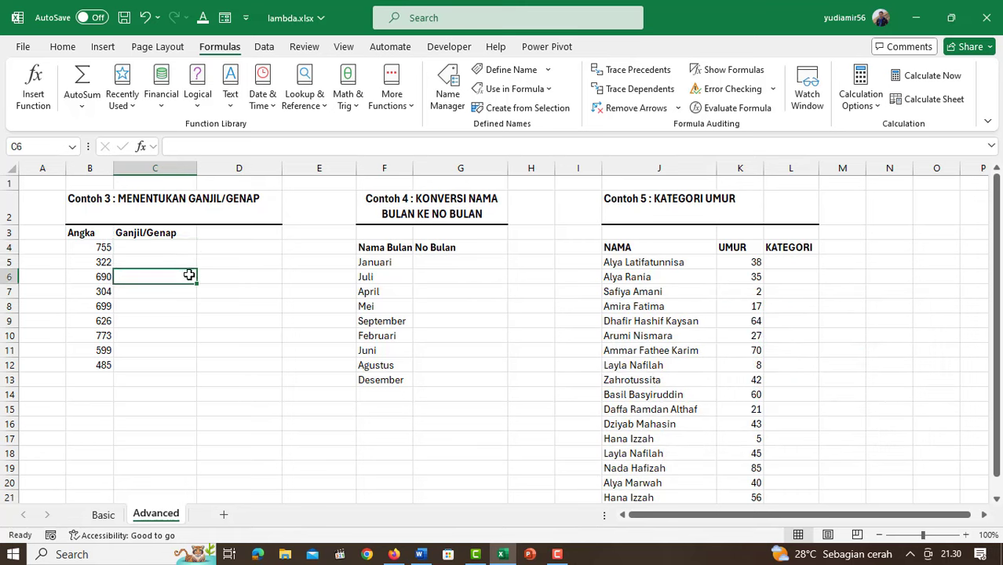
left_click(168, 245)
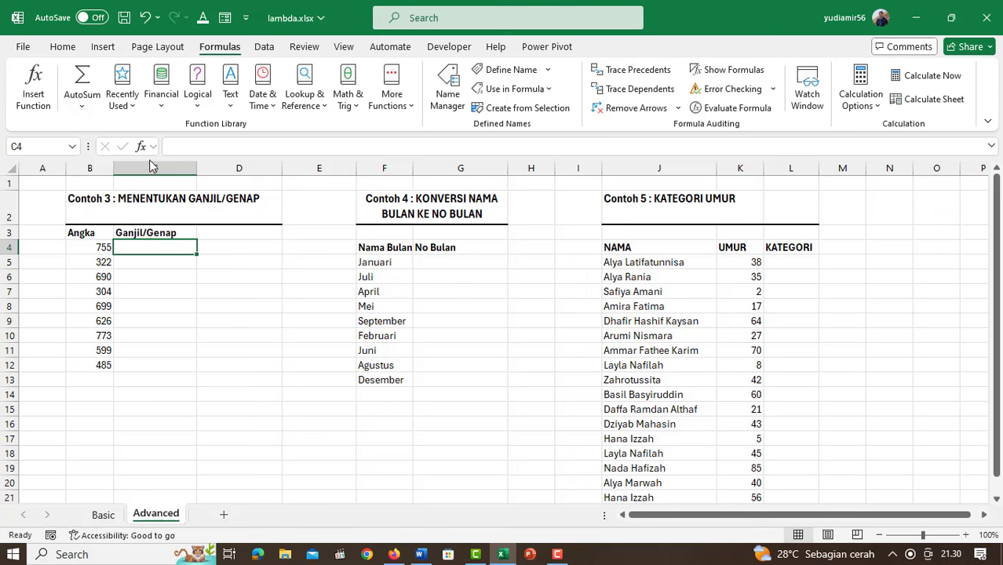
left_click(149, 276)
Try the formula =MOD(B4;2) in cell C4 under Ganjil/Genap, and clear the cell again
left_click(147, 244)
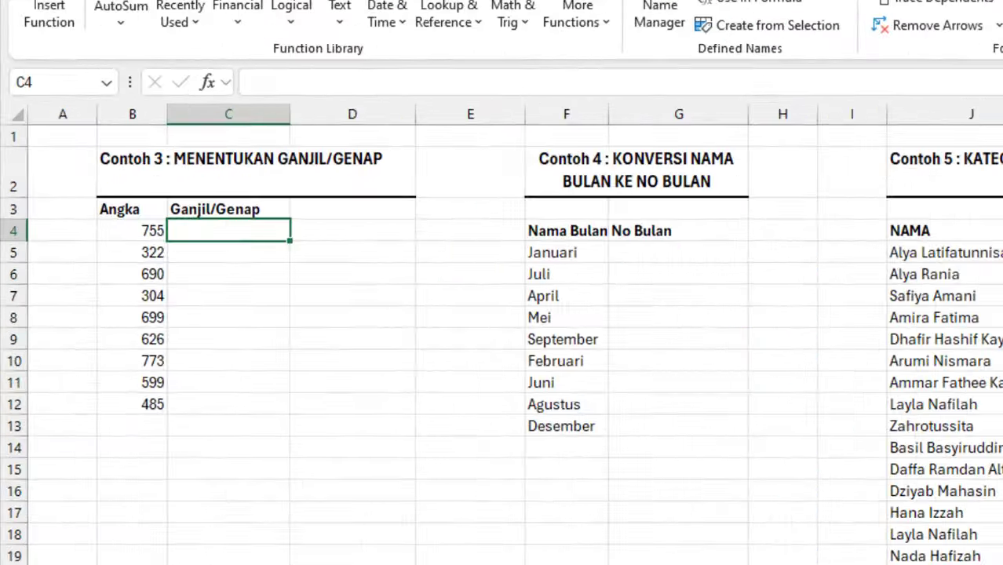
type("=mod")
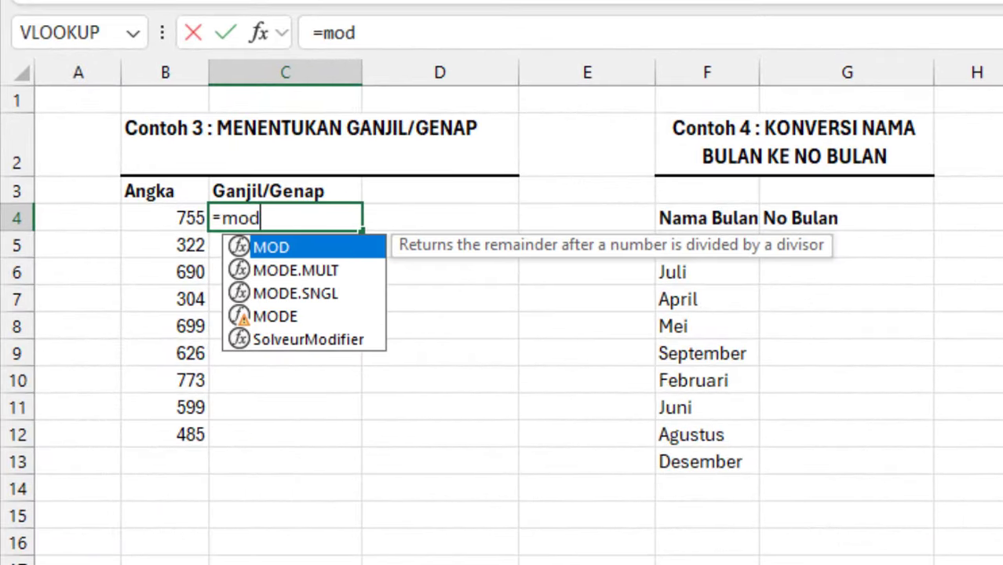
type("(")
key("Left")
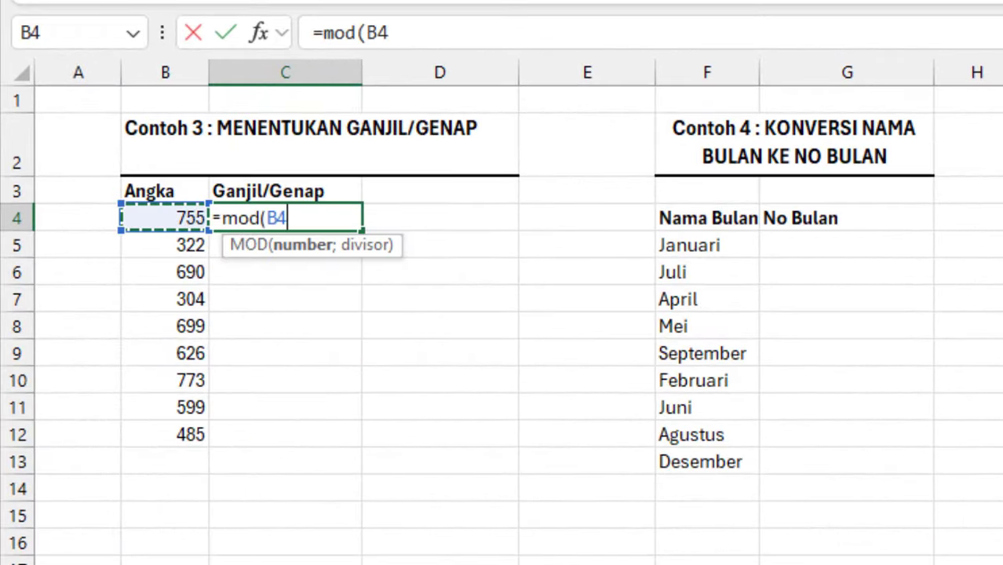
type(";2)")
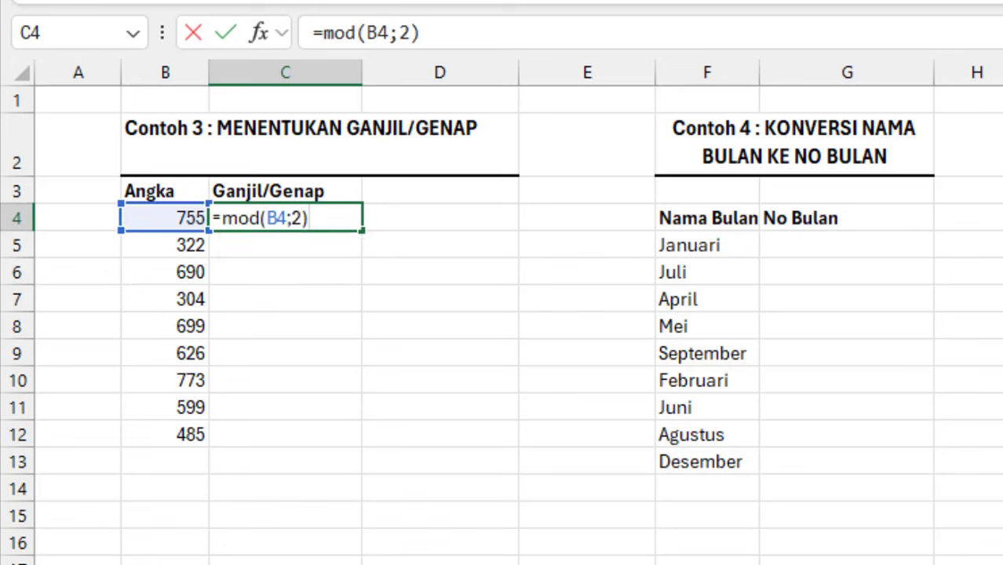
key("Return")
key("Up")
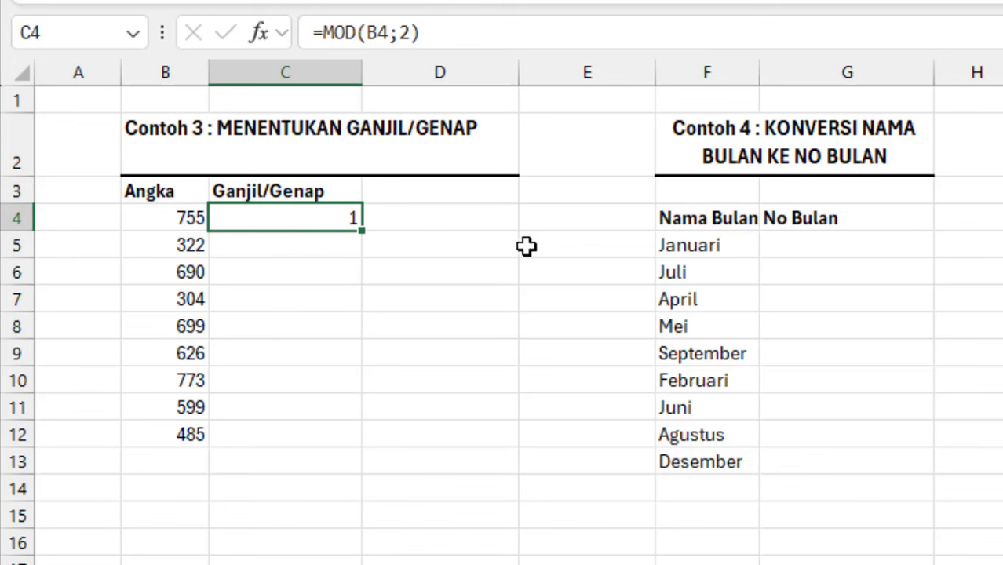
key("Delete")
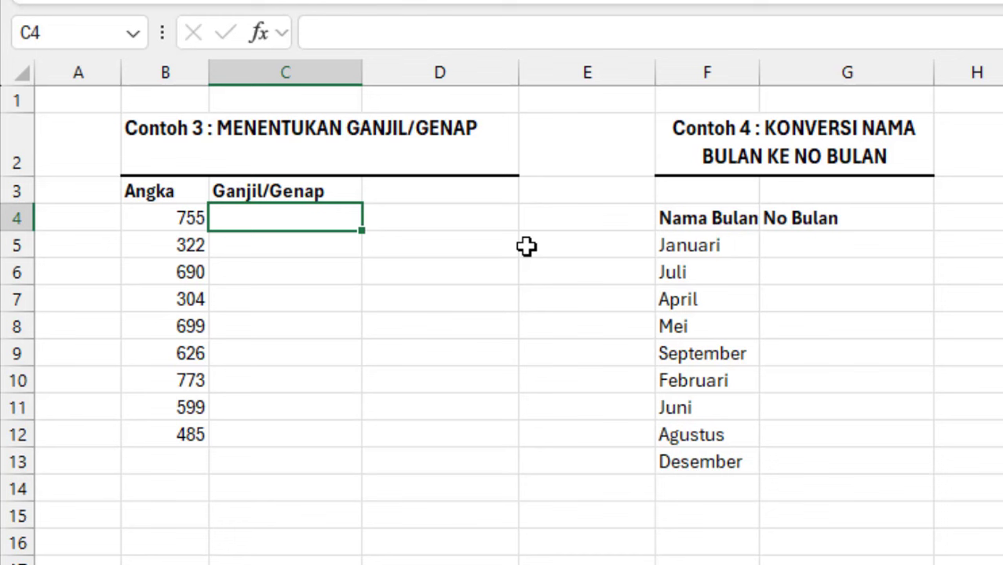
Start a LAMBDA formula in cell C4 with Angka as its parameter
type("=lamb")
key("Tab")
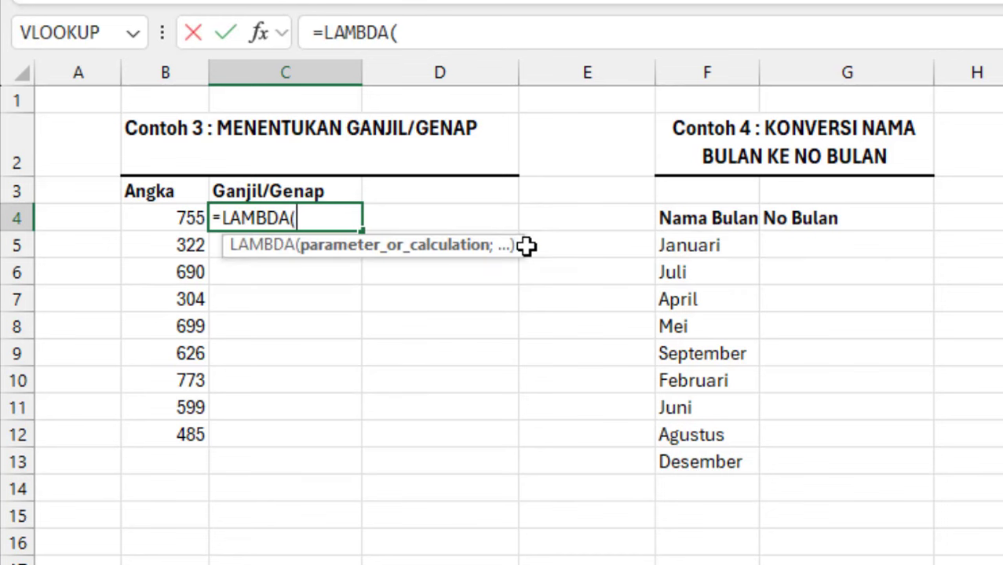
type("\"")
type("An")
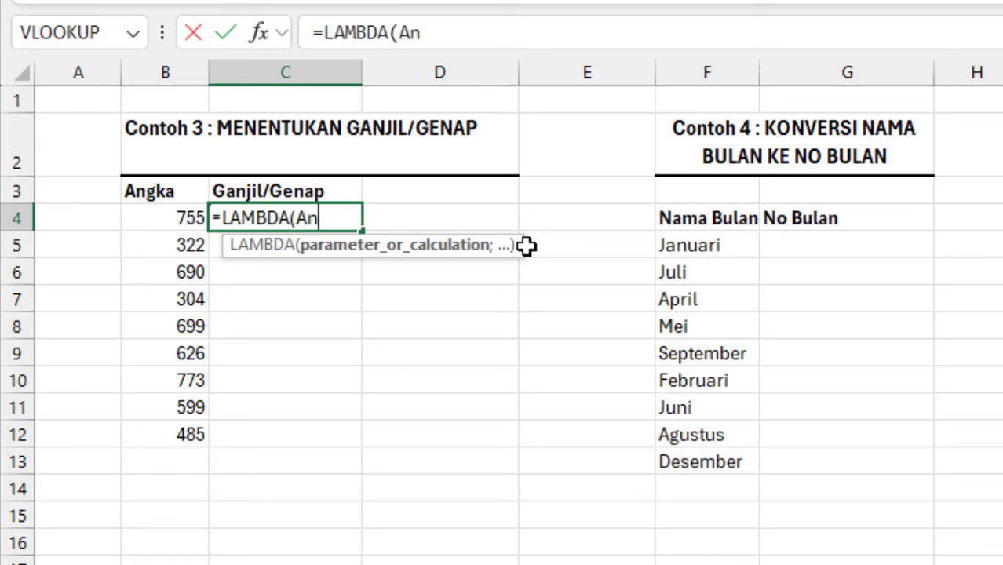
type("gka")
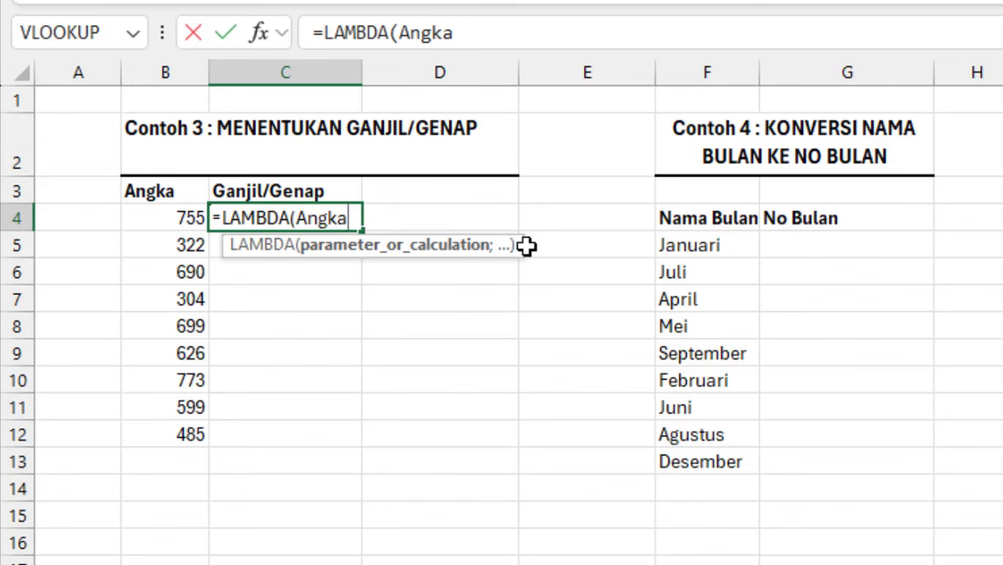
type(";")
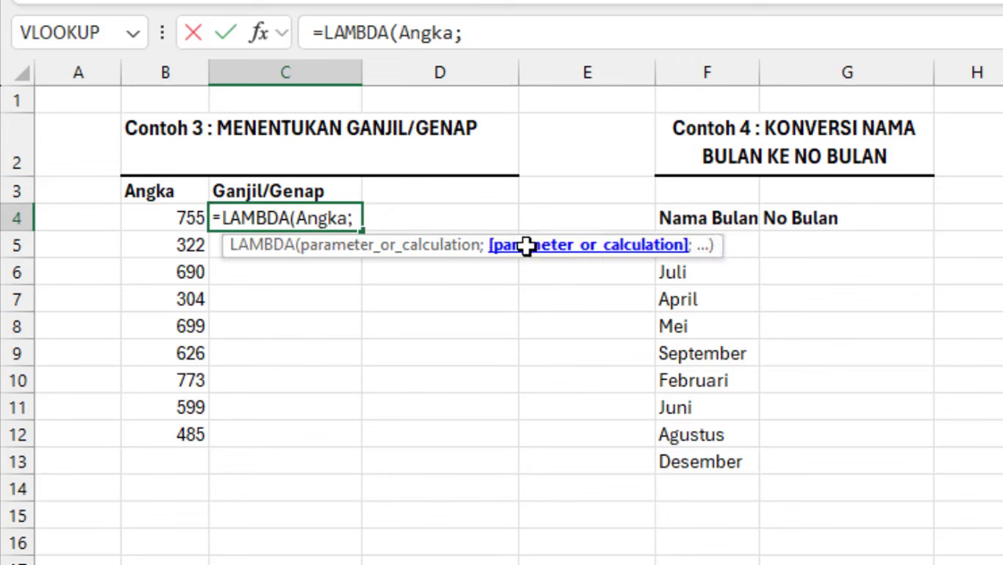
type("mod")
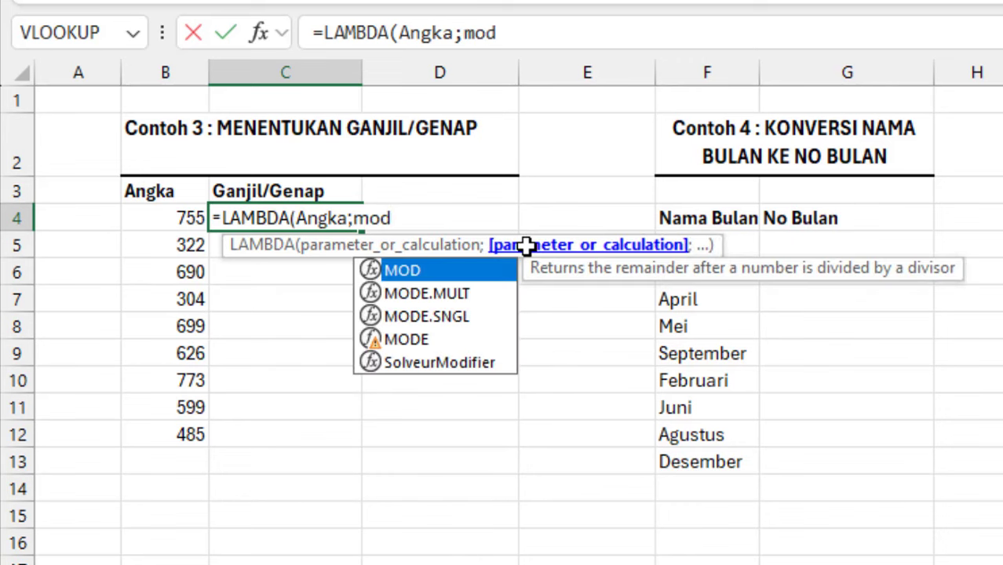
key("BackSpace")
key("BackSpace")
key("BackSpace")
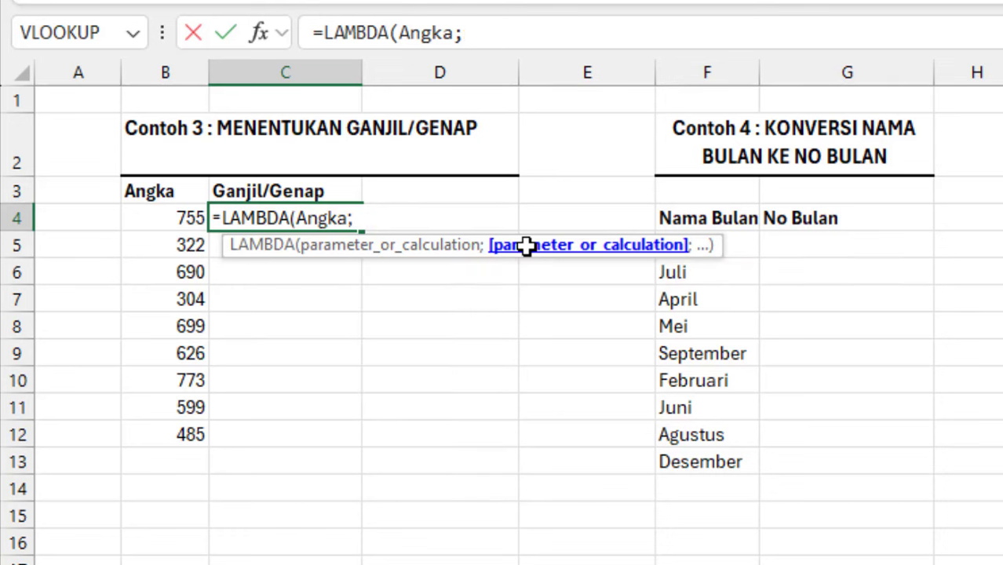
Add an IF calculation to the C4 LAMBDA formula with the logical test MOD(Angka;2)=0
type("IF(")
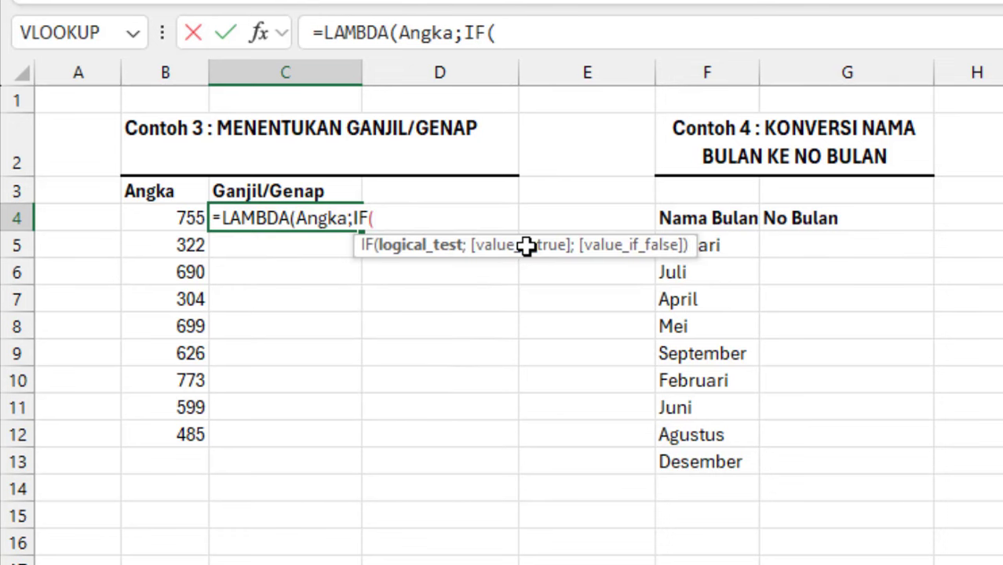
type("MOD")
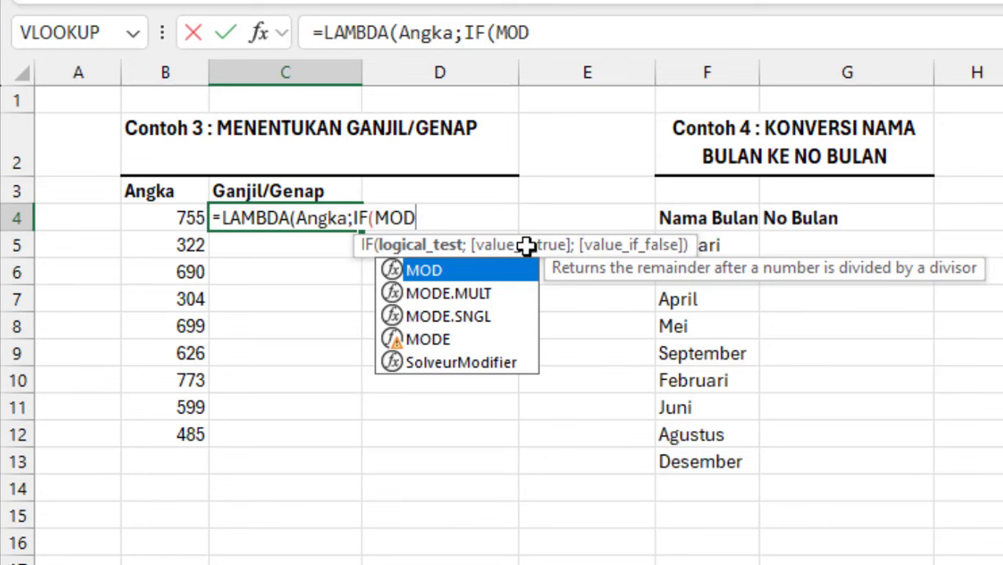
type("(")
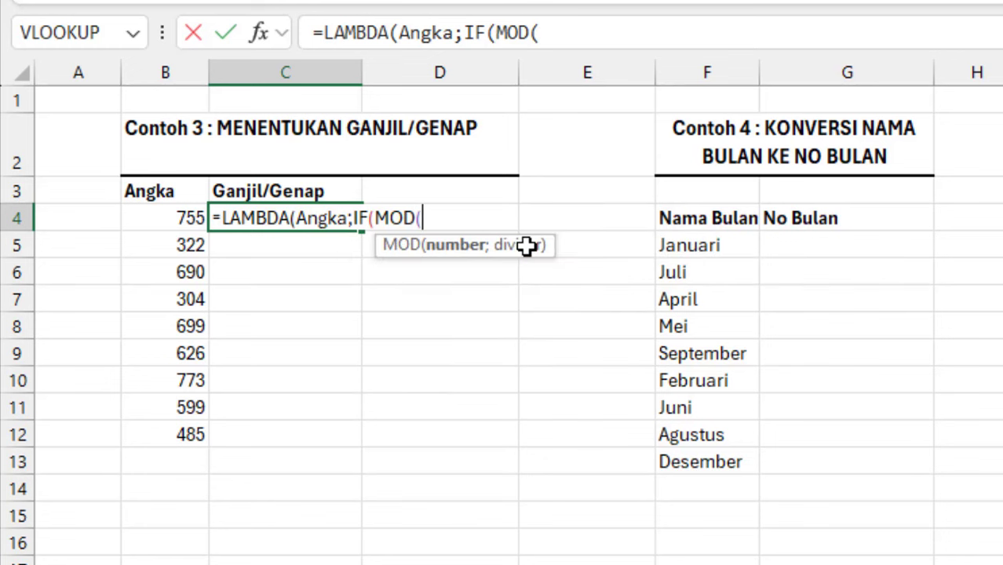
type("aN")
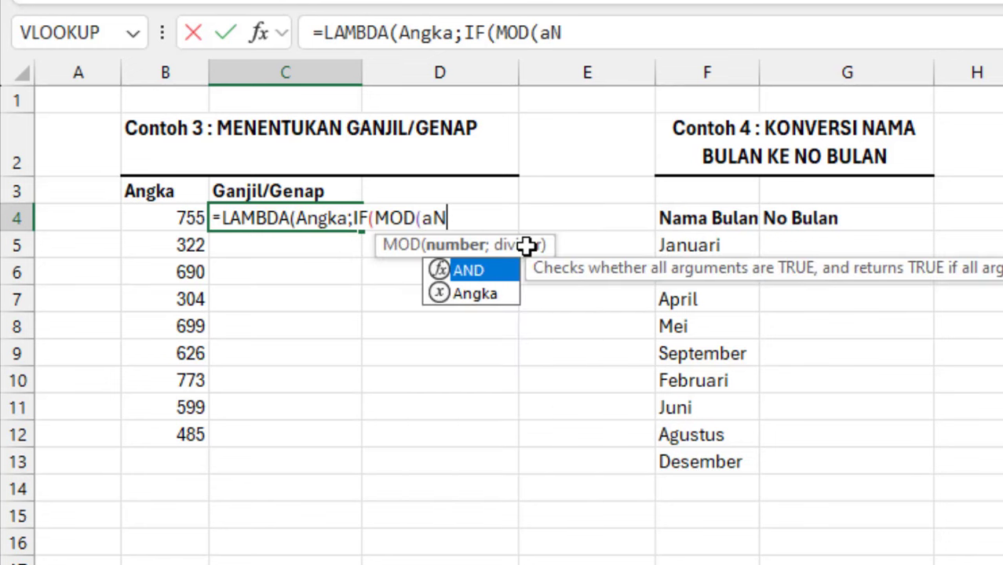
type("g")
key("Tab")
type(";")
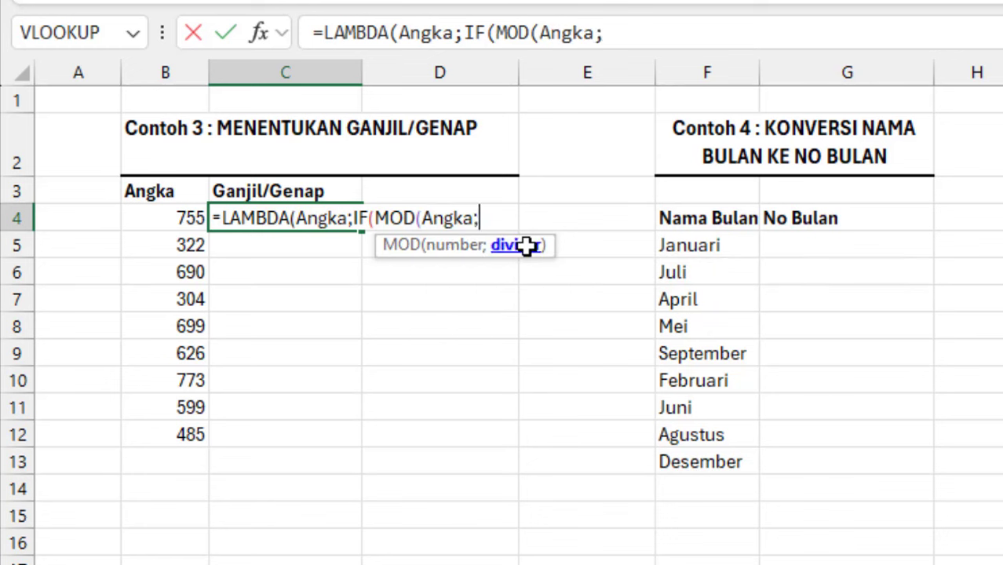
type("2)")
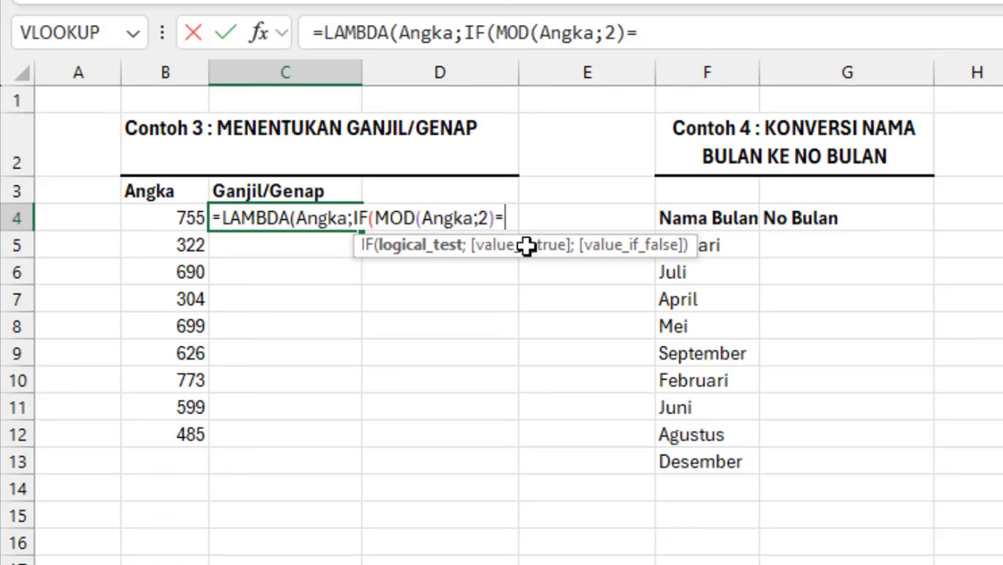
type("=0;")
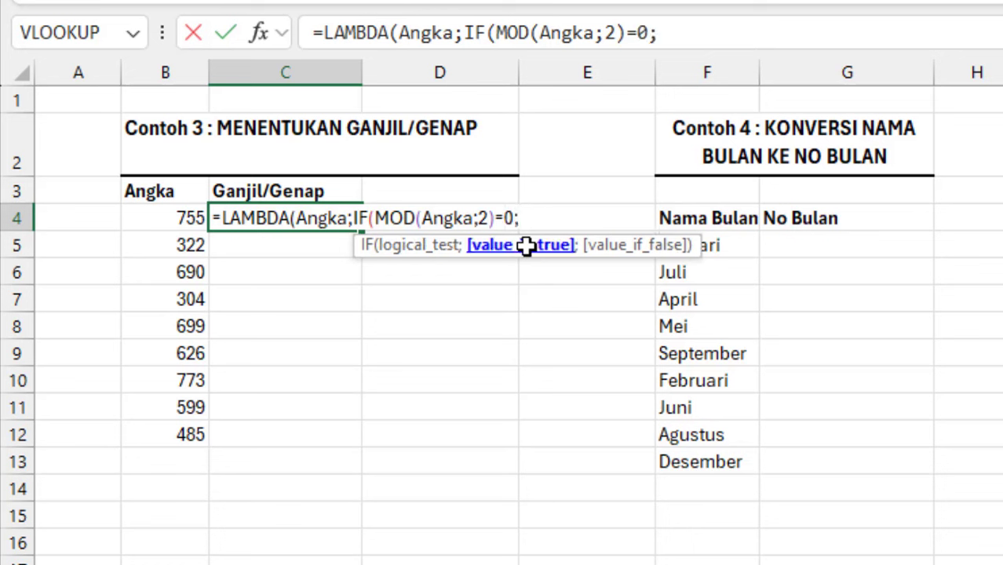
Make the IF return "Genap" when the test is true and "Ganjil" otherwise, and close the IF
type("\"g")
key("BackSpace")
type("Genap")
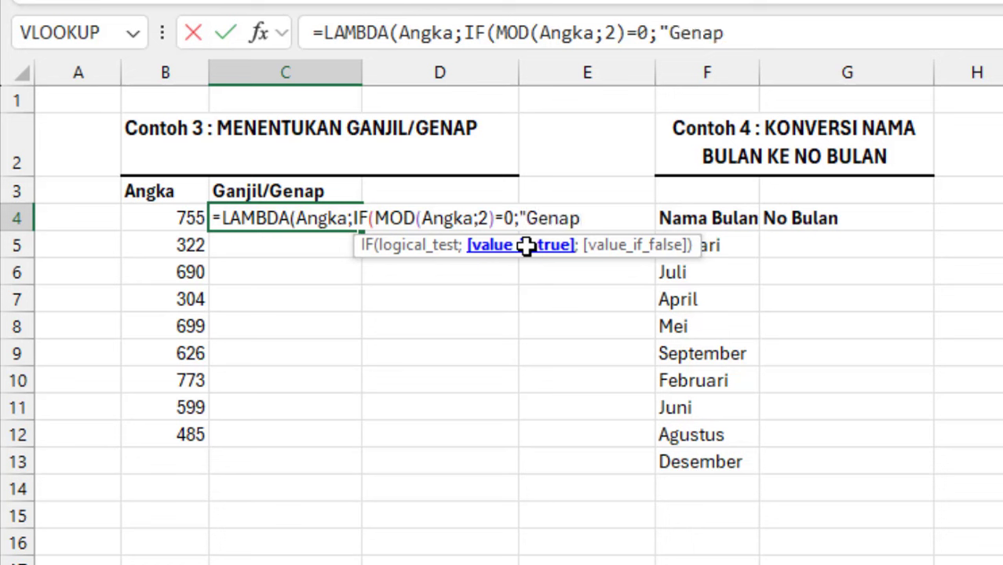
type("\";")
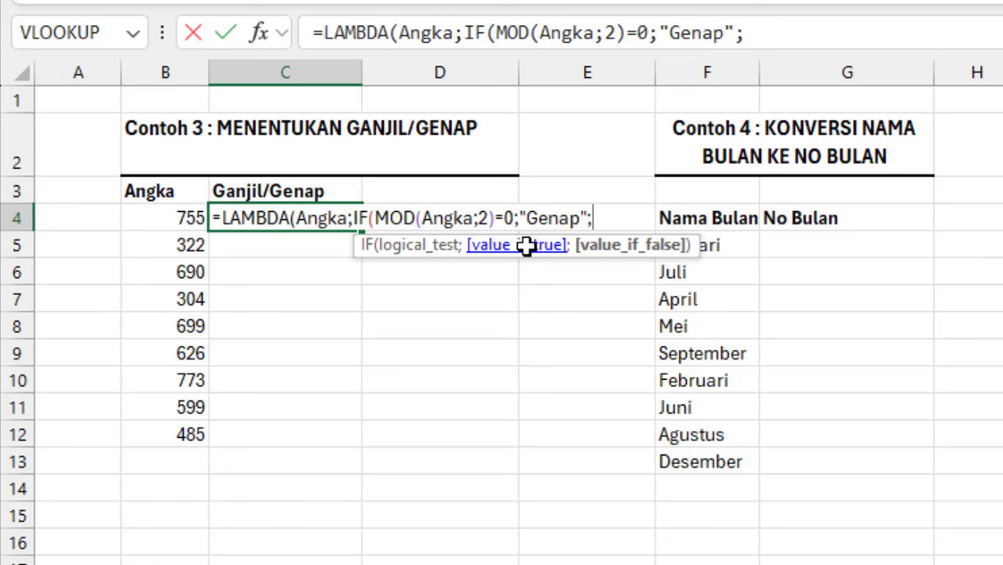
type("\"Ganil")
key("BackSpace")
key("BackSpace")
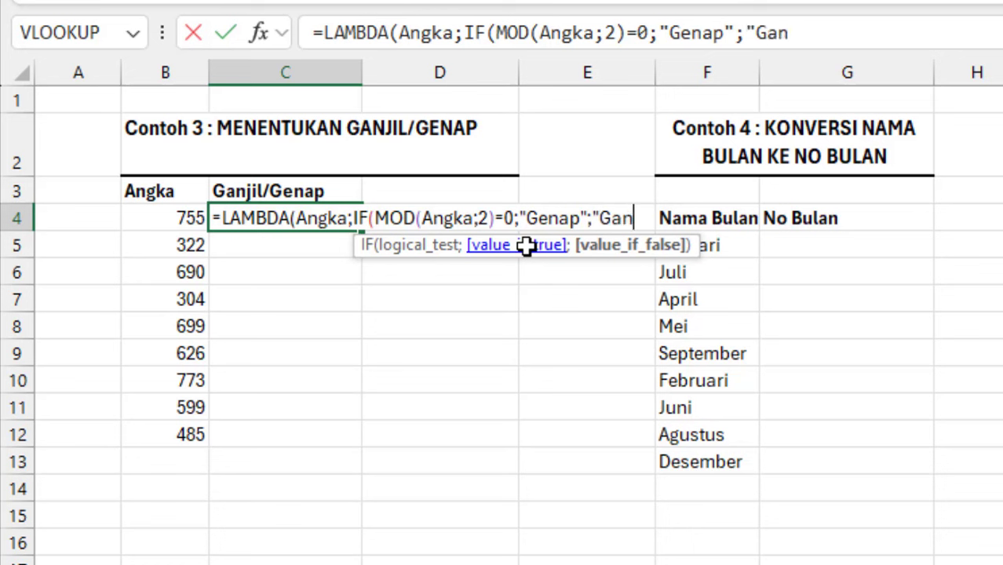
type("jil\"")
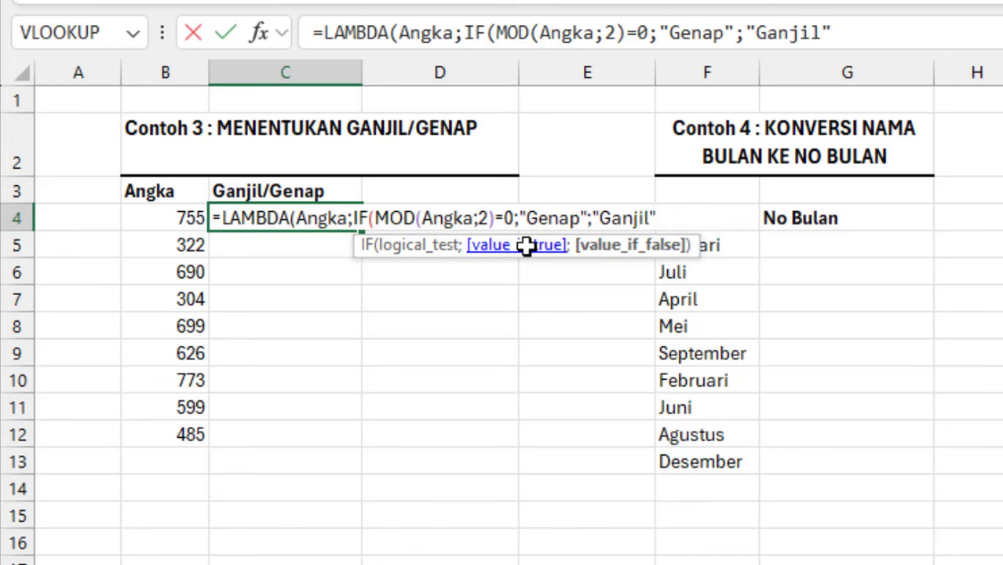
type(")")
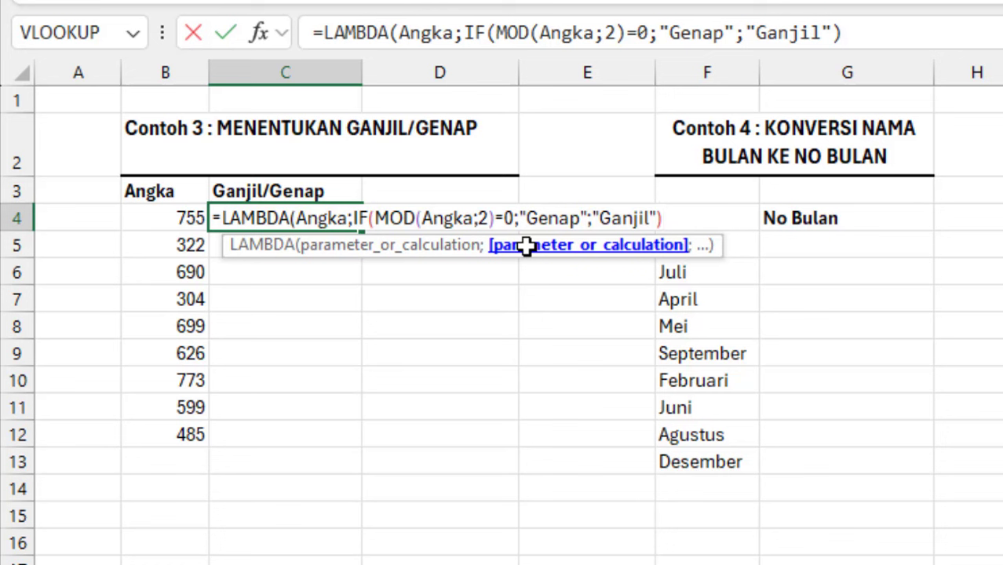
Try to pass B4 to the LAMBDA by appending (B4) to the C4 formula, and commit it with Excel's suggested correction
type("(")
left_click(192, 220)
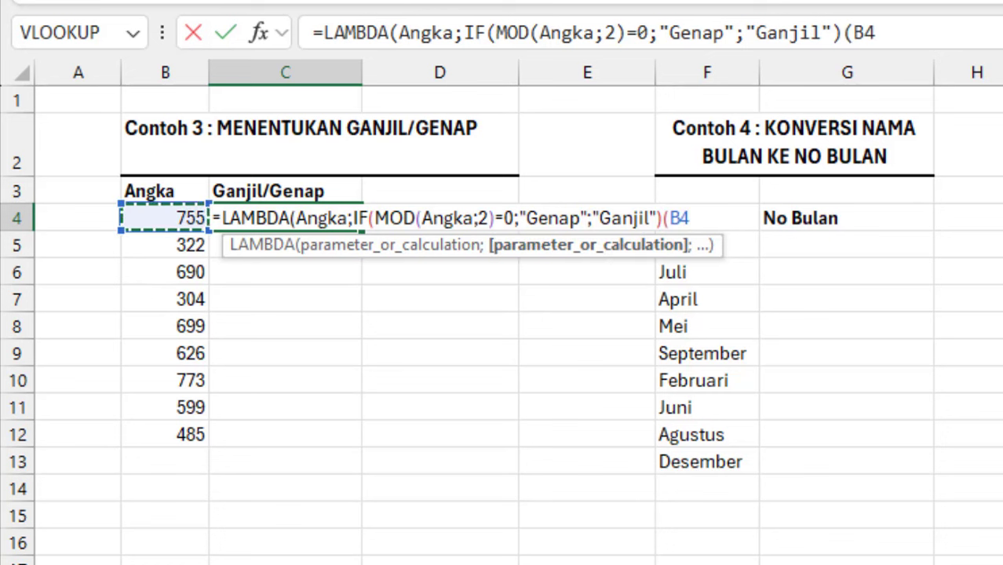
type(")")
key("Return")
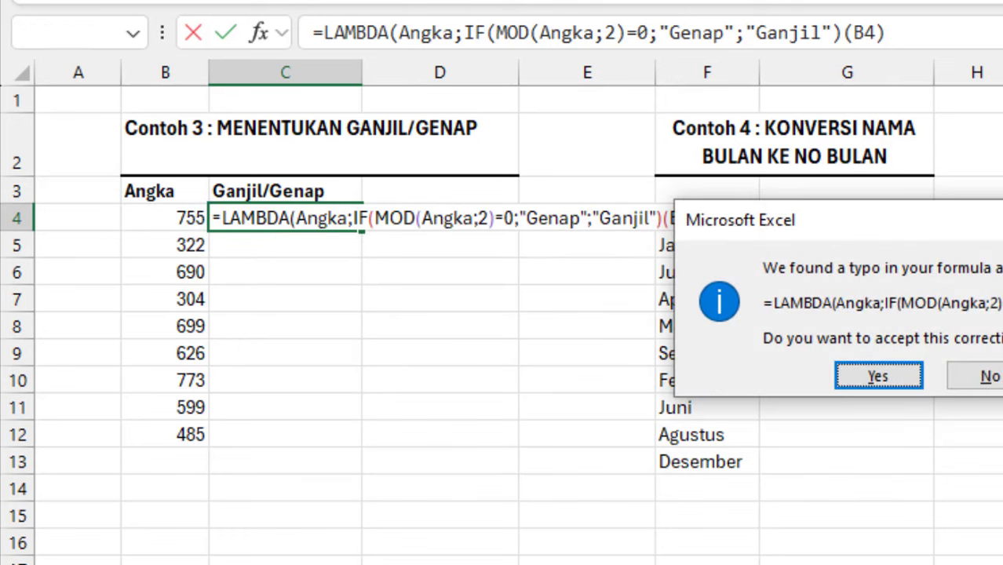
key("Return")
key("Up")
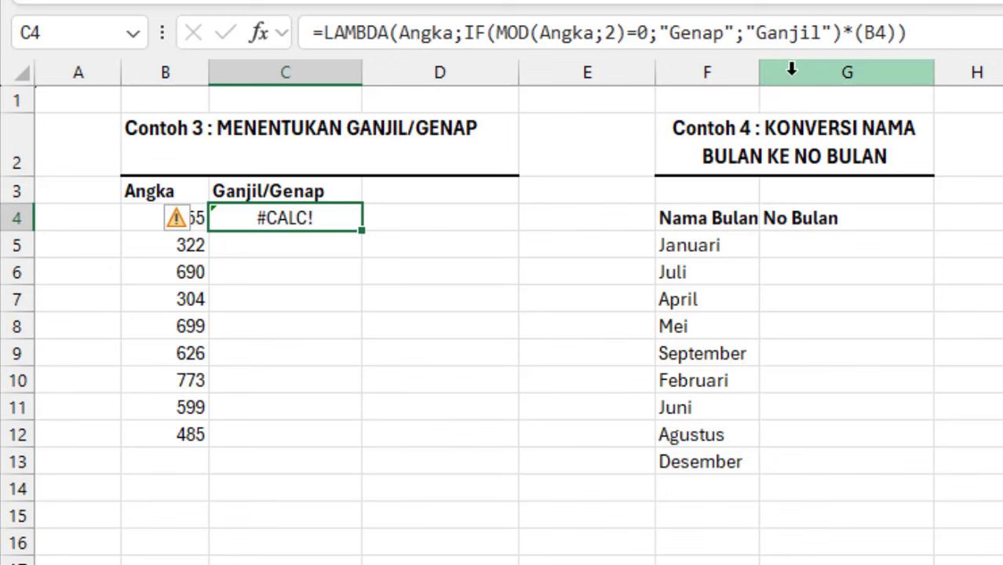
Remove the misplaced *(B4) from the C4 formula so it reads =LAMBDA(Angka;IF(MOD(Angka;2)=0;"Genap";"Ganjil"))
left_click(874, 33)
key("BackSpace")
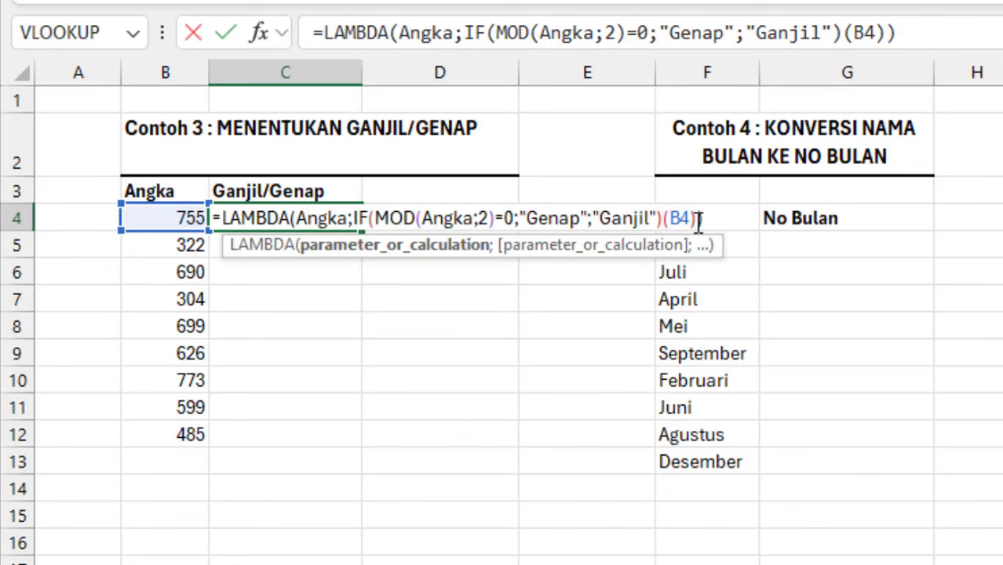
left_click(701, 218)
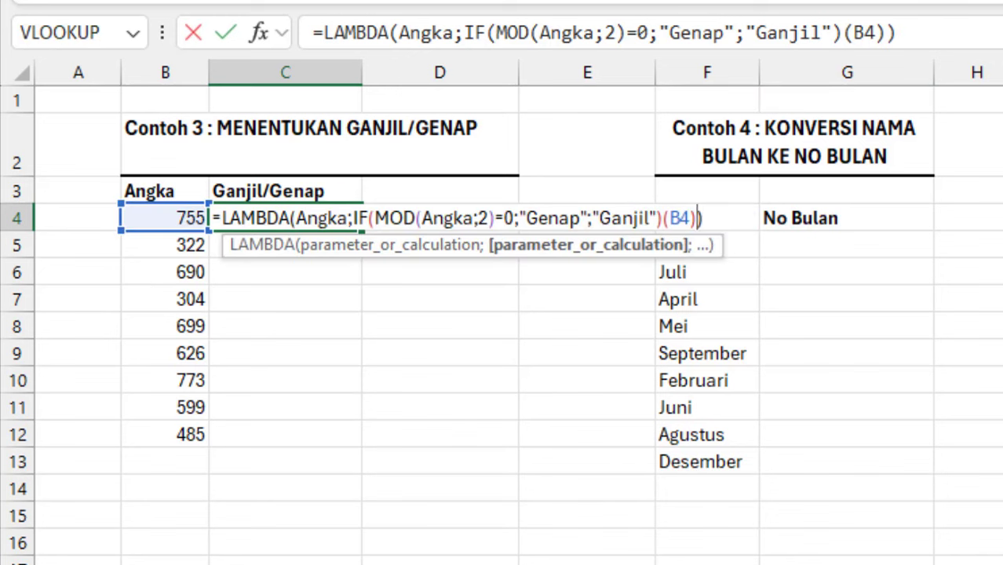
key("BackSpace")
key("BackSpace")
key("BackSpace")
key("BackSpace")
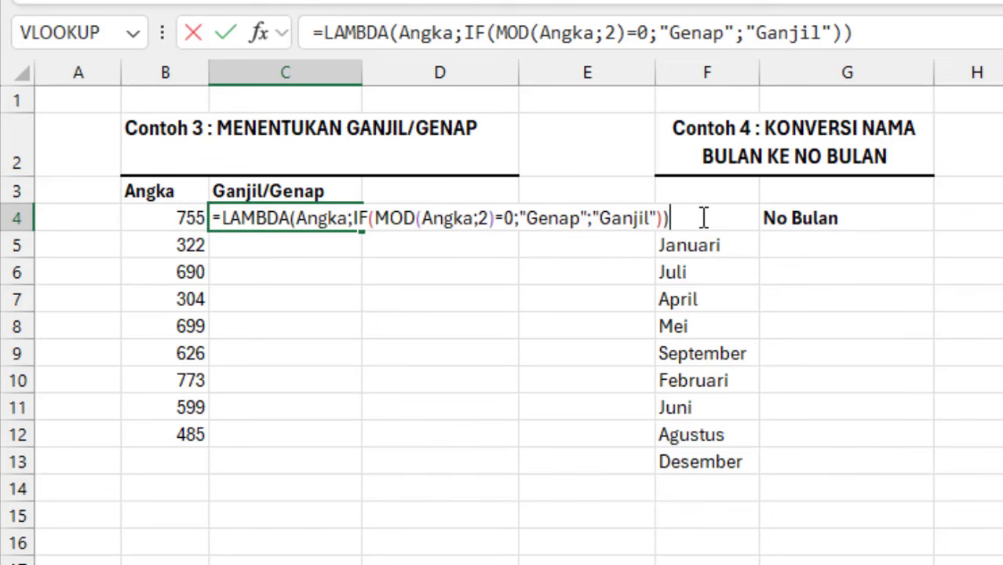
Pass B4 to the C4 LAMBDA as its argument and fill the formula down to C12
type("(")
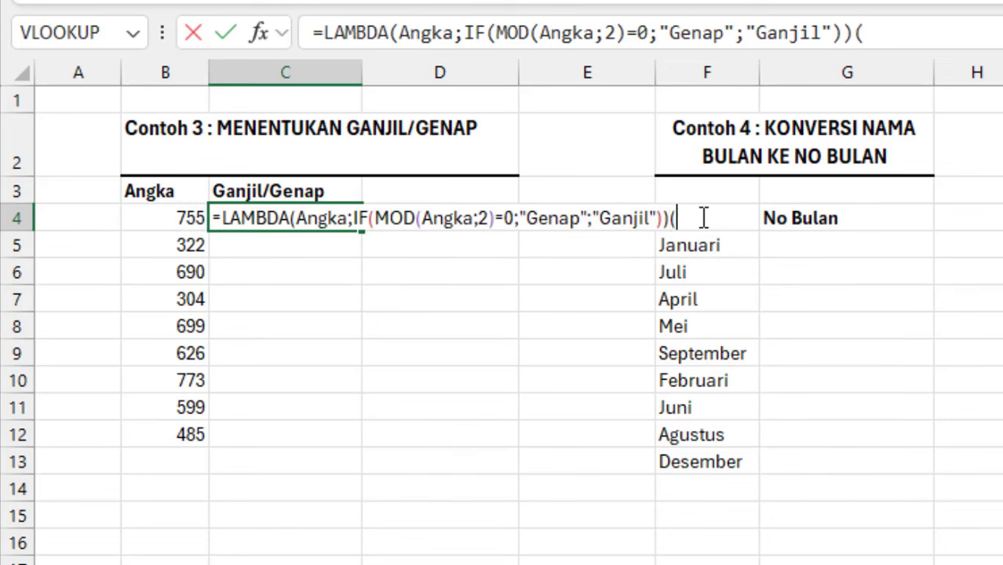
left_click(188, 198)
left_click(181, 217)
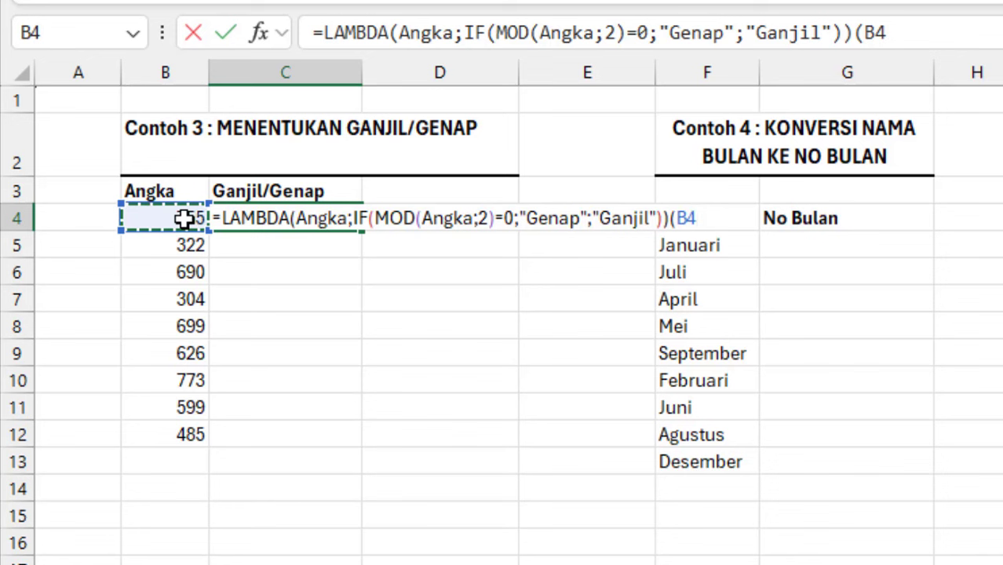
type(")")
key("Return")
key("Up")
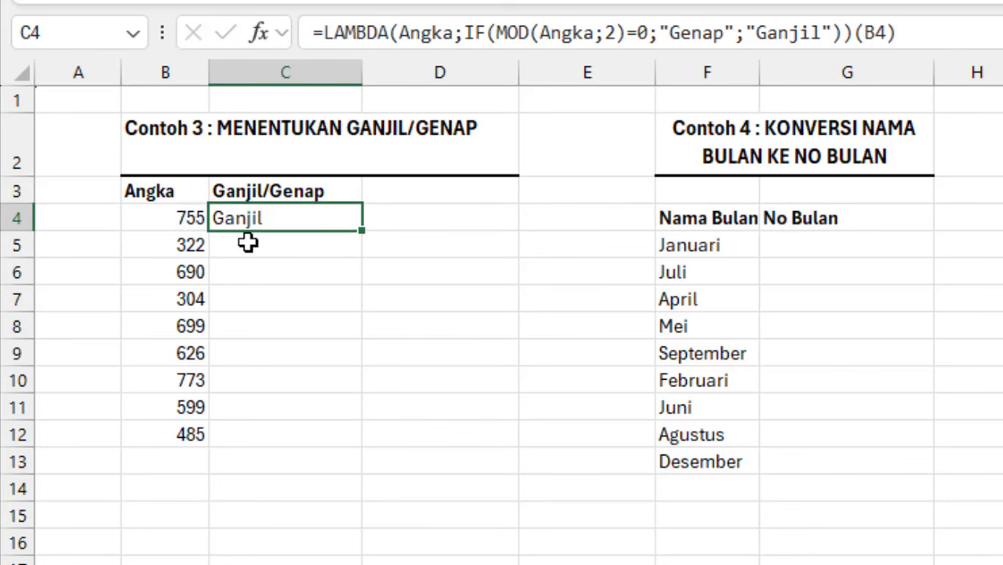
left_click_drag(362, 230, 362, 447)
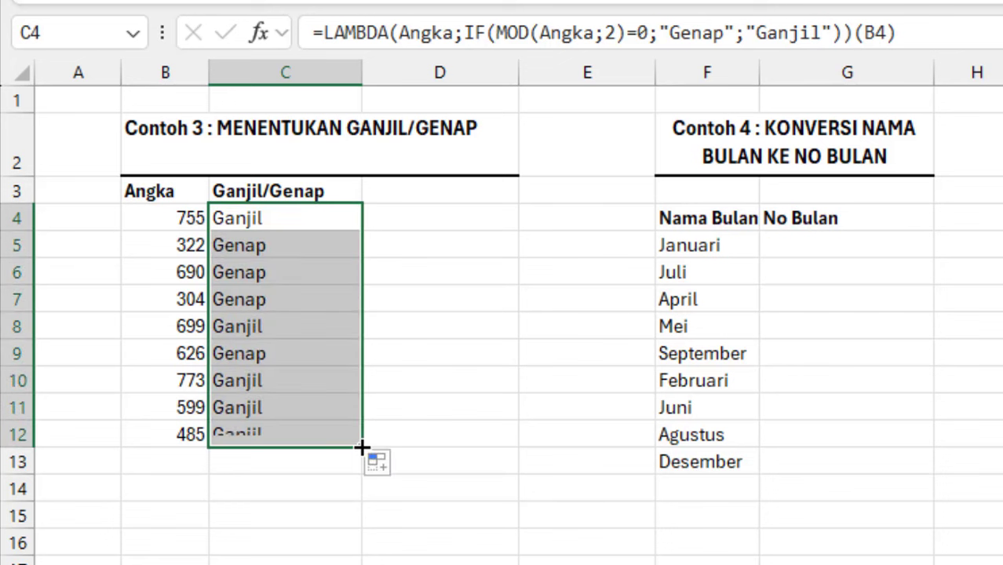
Copy the LAMBDA expression from the C4 formula without its (B4) argument, leaving the cell unchanged
left_click(271, 221)
double_click(287, 219)
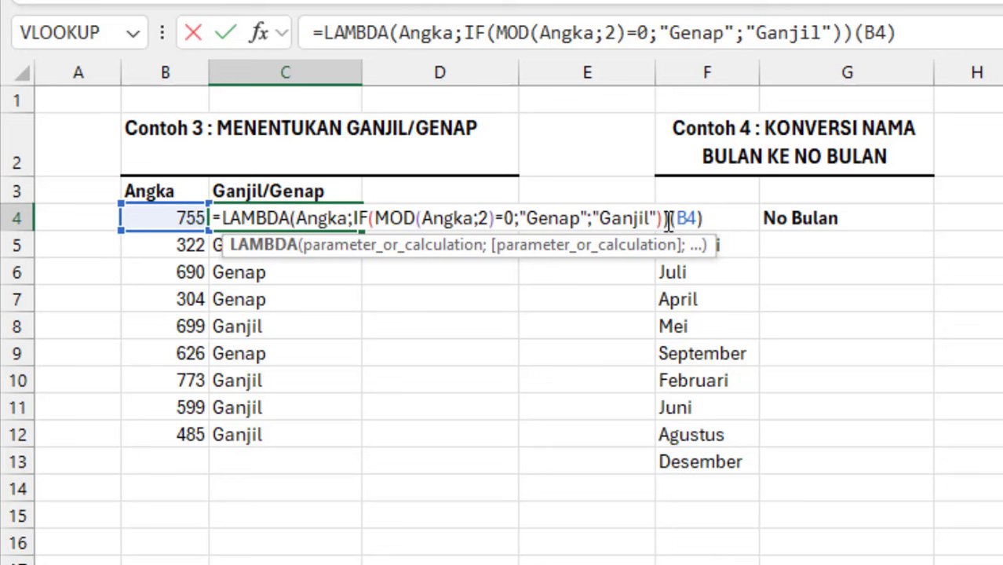
left_click_drag(671, 219, 205, 221)
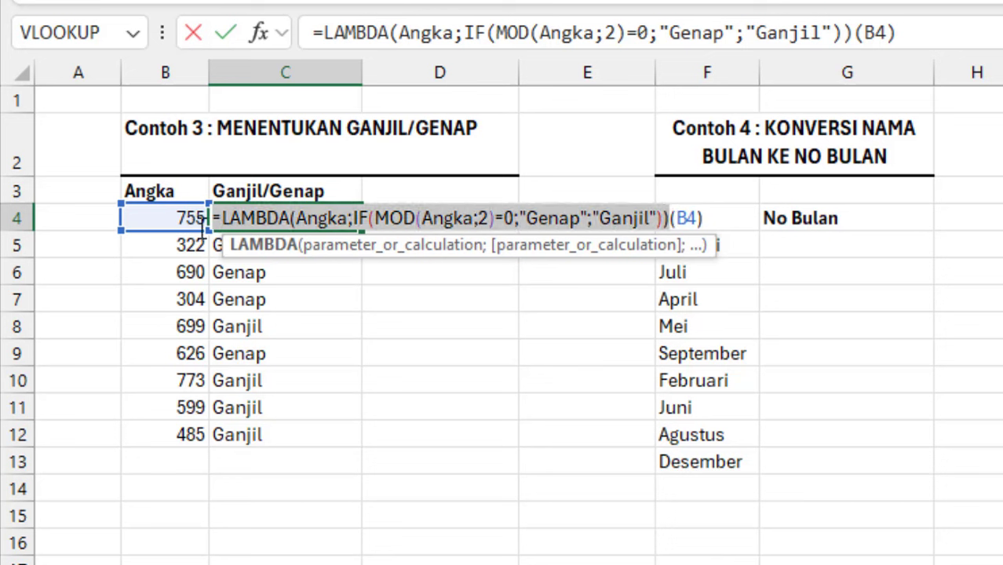
right_click(511, 227)
left_click(514, 291)
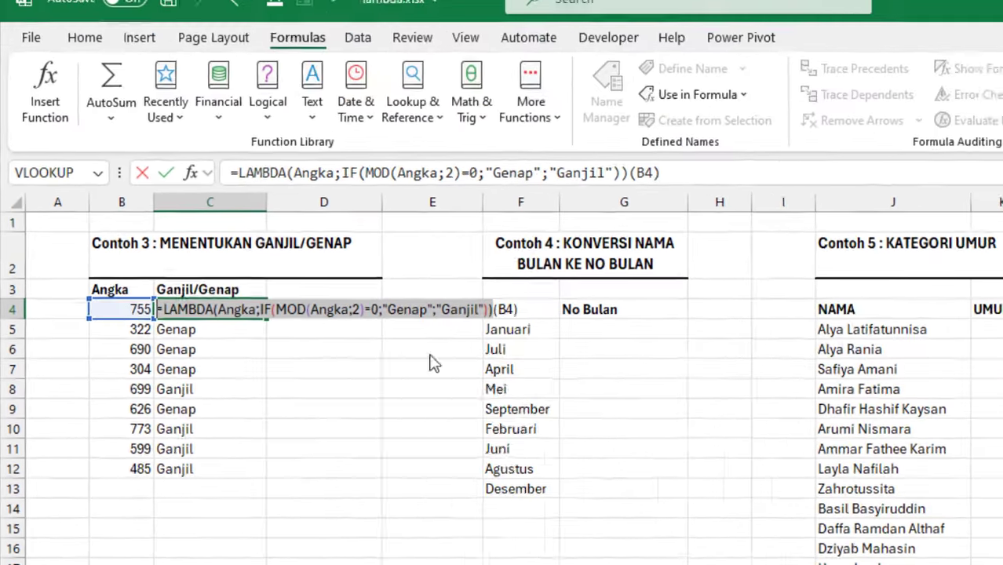
key("Escape")
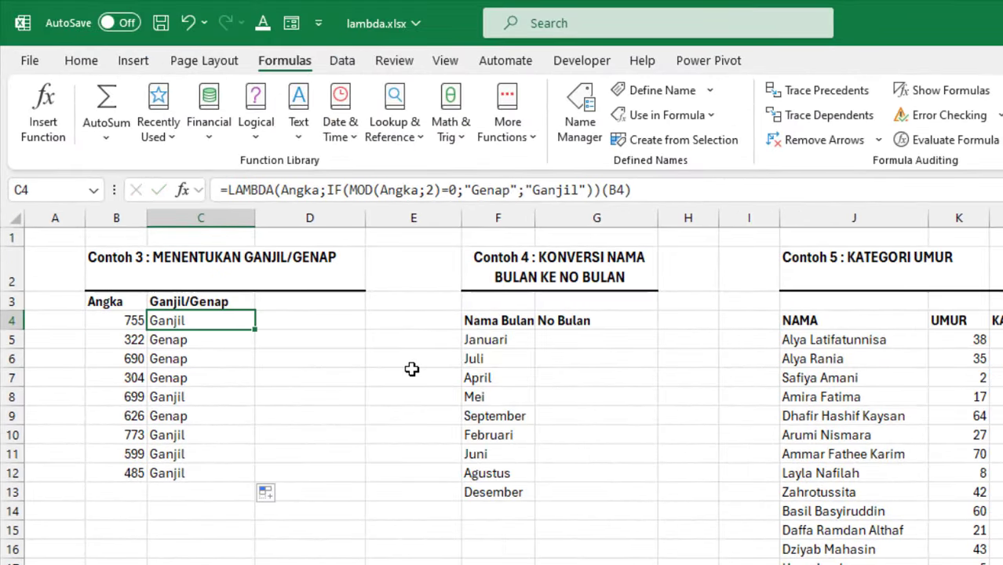
Define a workbook name Ganjil_Genap that refers to the copied formula =LAMBDA(Angka;IF(MOD(Angka;2)=0;"Genap";"Ganjil"))
left_click(579, 125)
left_click(306, 138)
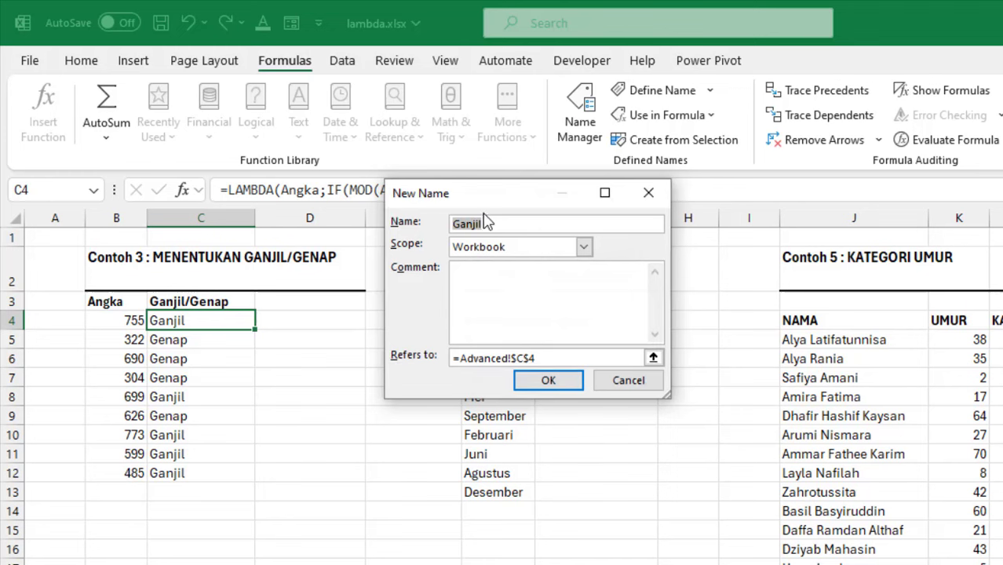
left_click_drag(507, 201, 570, 195)
left_click(579, 218)
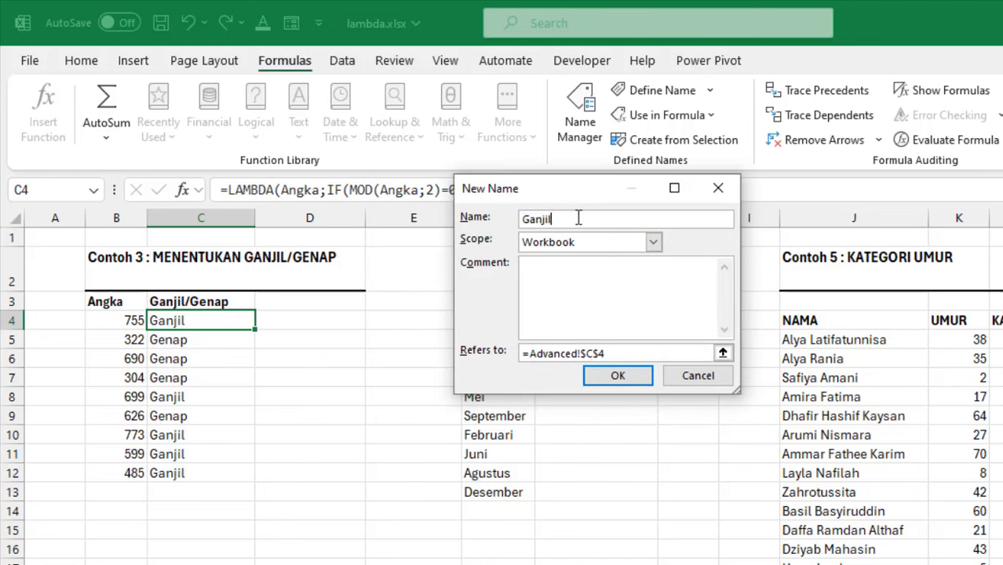
type("_Genap")
left_click(661, 354)
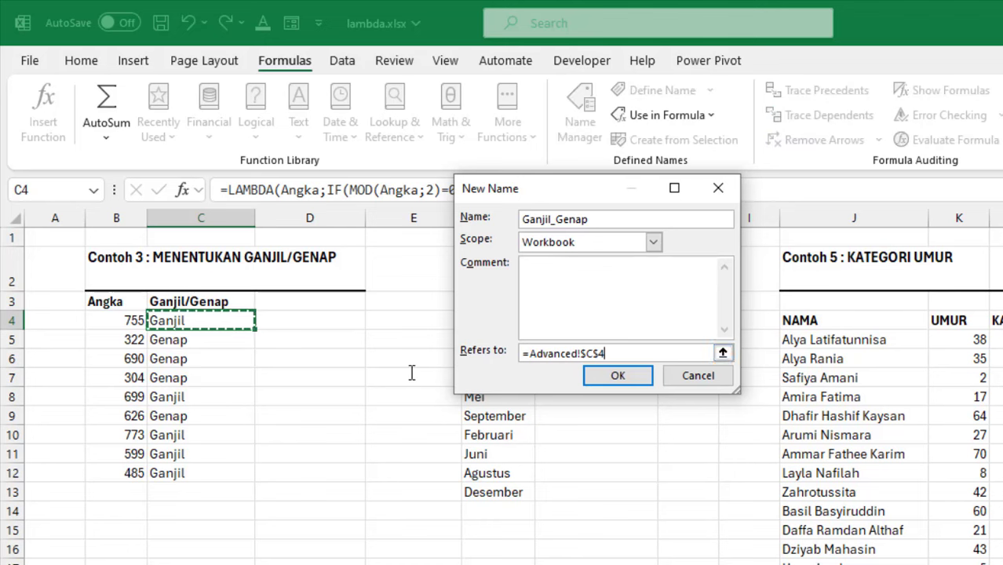
left_click(494, 350)
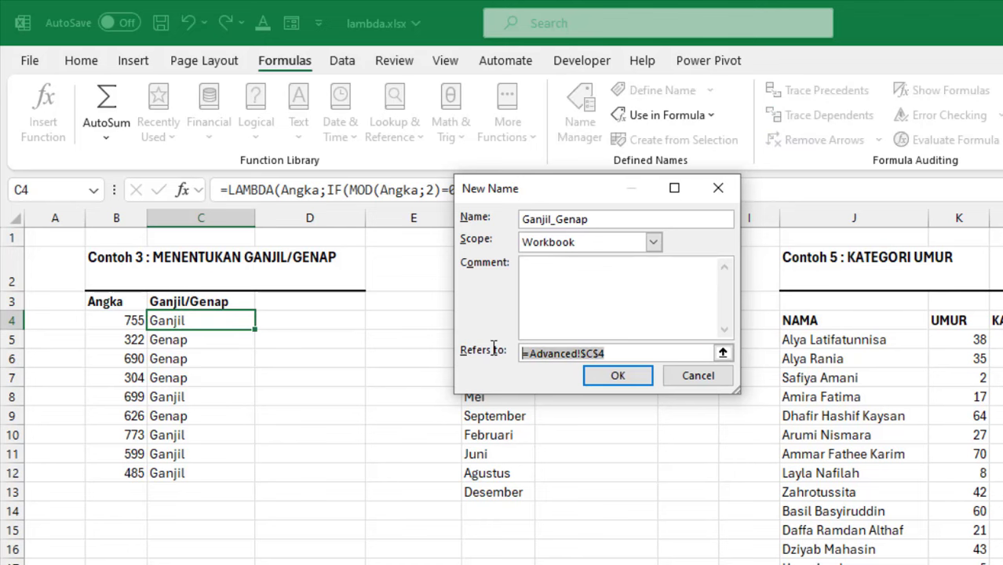
key("ctrl+v")
left_click(627, 376)
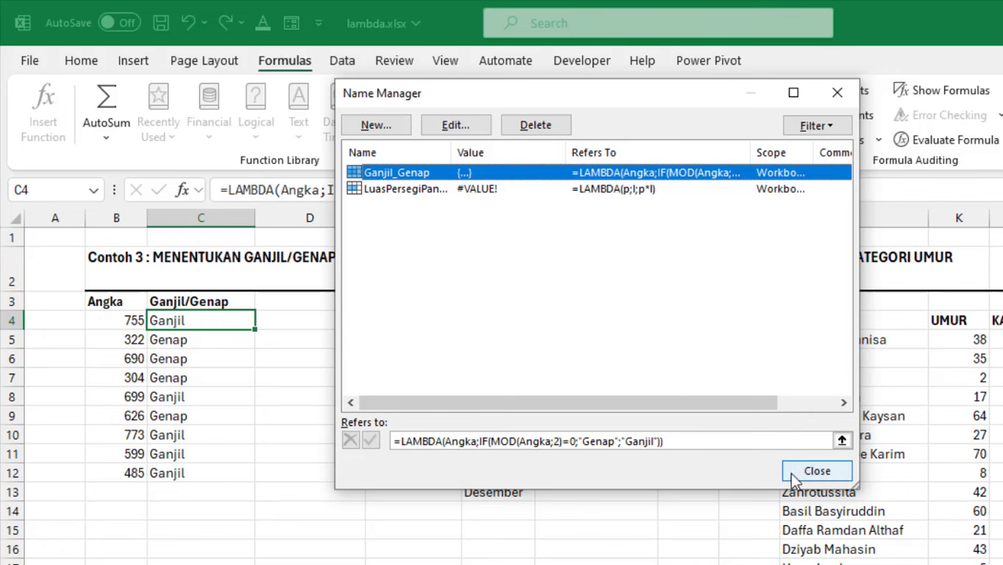
left_click(816, 470)
Clear the odd/even results in C4:C12 and enter =Ganjil_Genap(B4) in C4
left_click_drag(201, 472, 212, 325)
key("Delete")
left_click(219, 323)
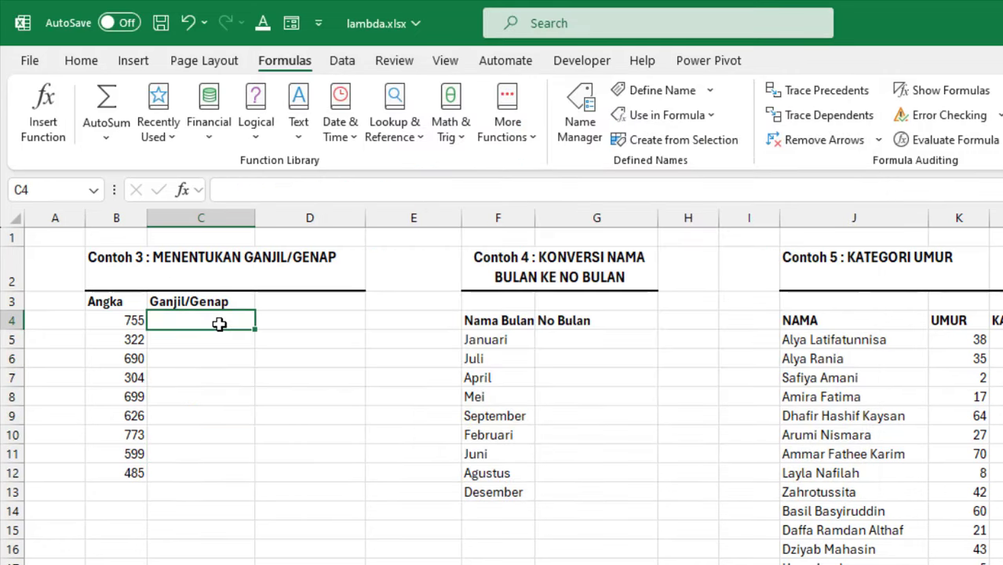
type("=Gan")
key("Tab")
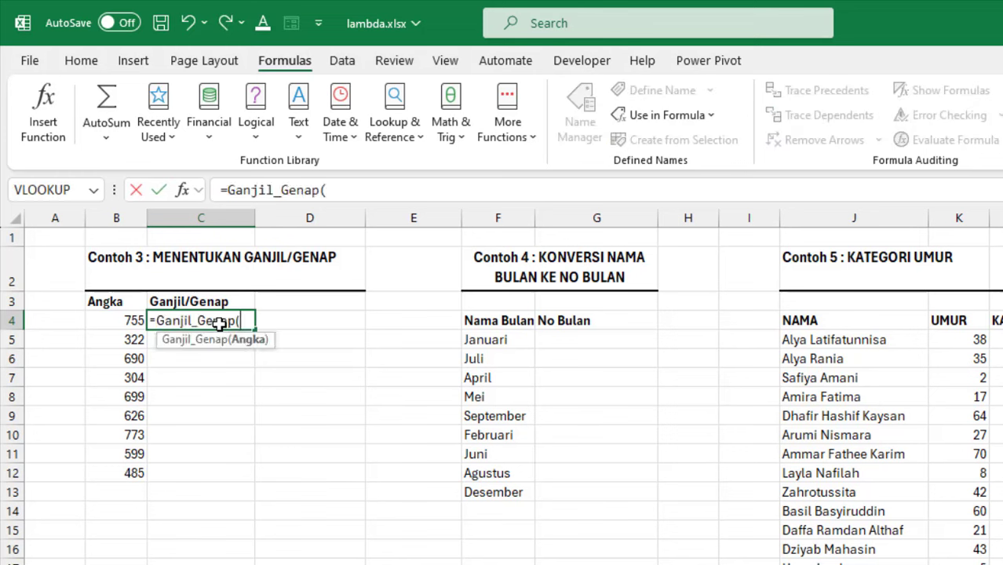
key("Left")
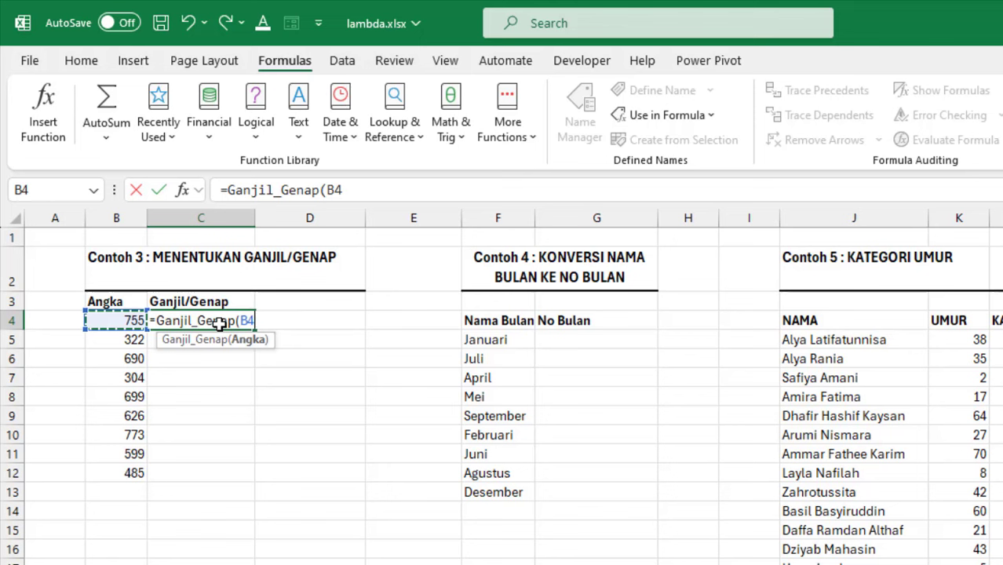
type(")")
key("Return")
Fill the C4 formula down the Ganjil/Genap column and clear the surplus cell C13
left_click(219, 323)
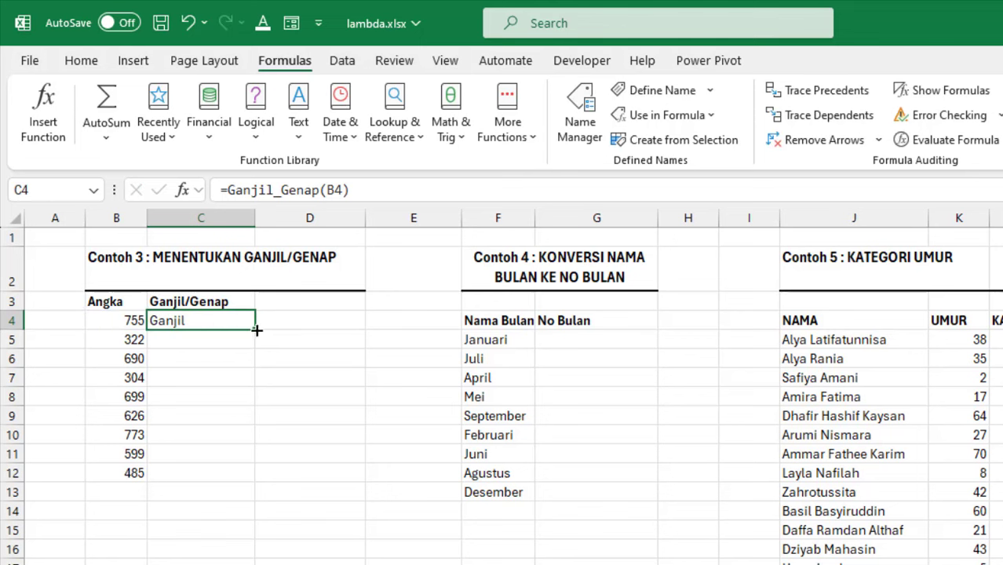
left_click_drag(254, 329, 265, 491)
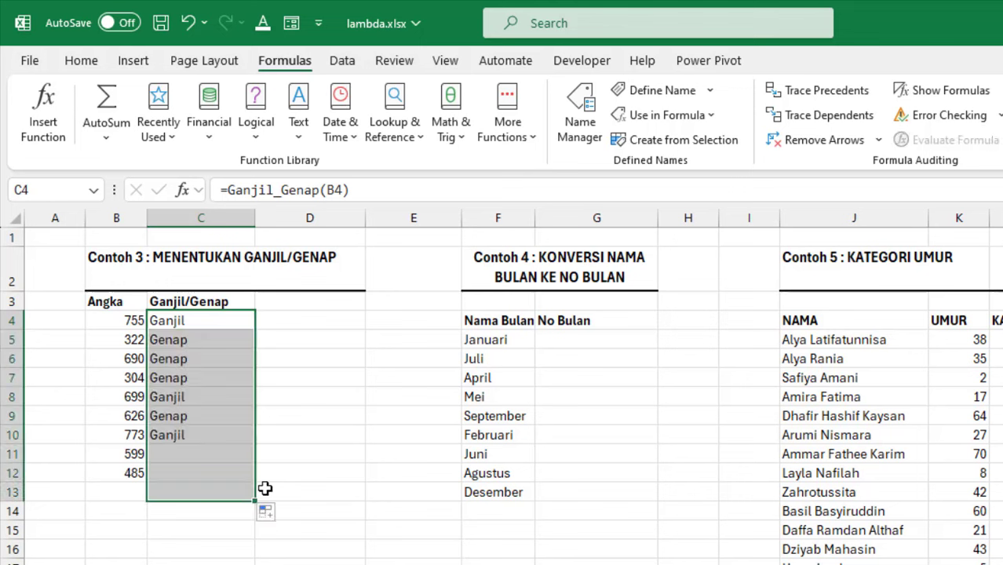
left_click(222, 489)
key("Delete")
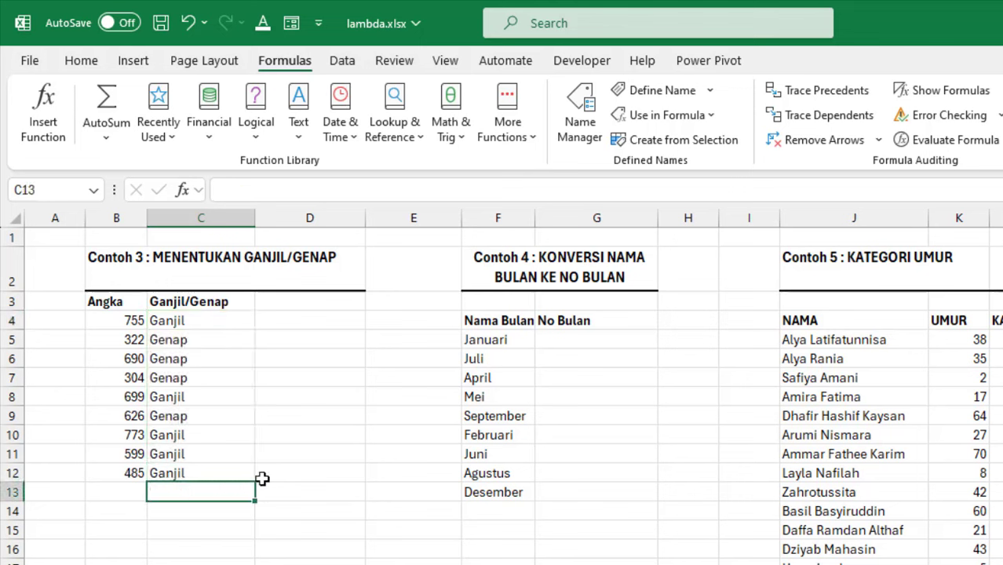
Start a LAMBDA formula in G5 with the parameter bulan and a CHOOSE function as its calculation
left_click(562, 340)
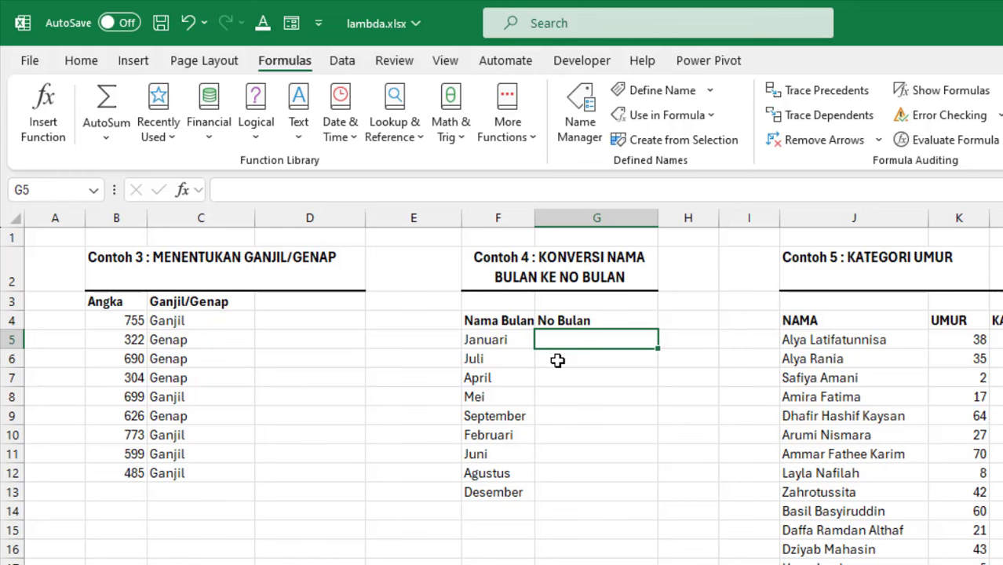
scroll(512, 387, "right", 1)
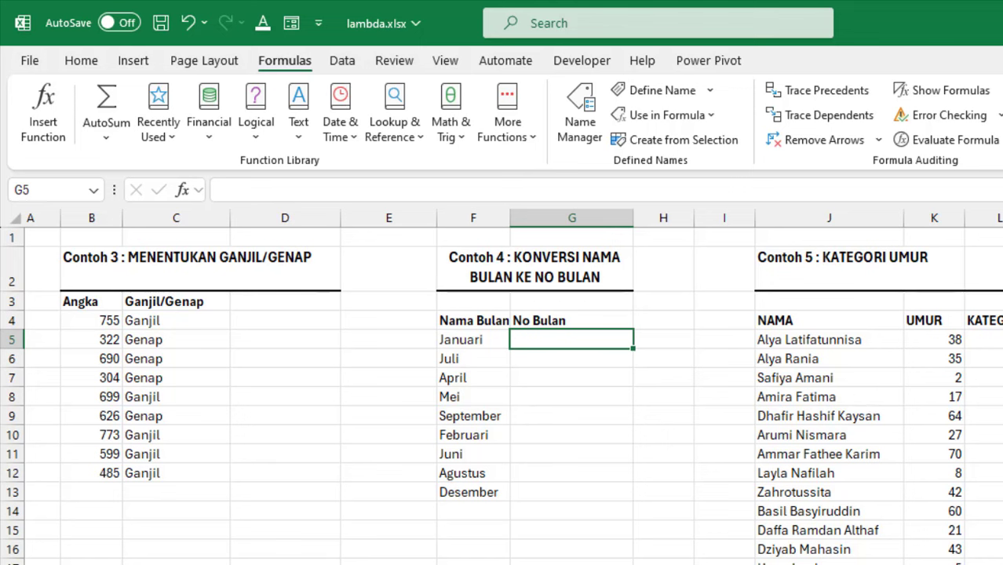
type("=lamb")
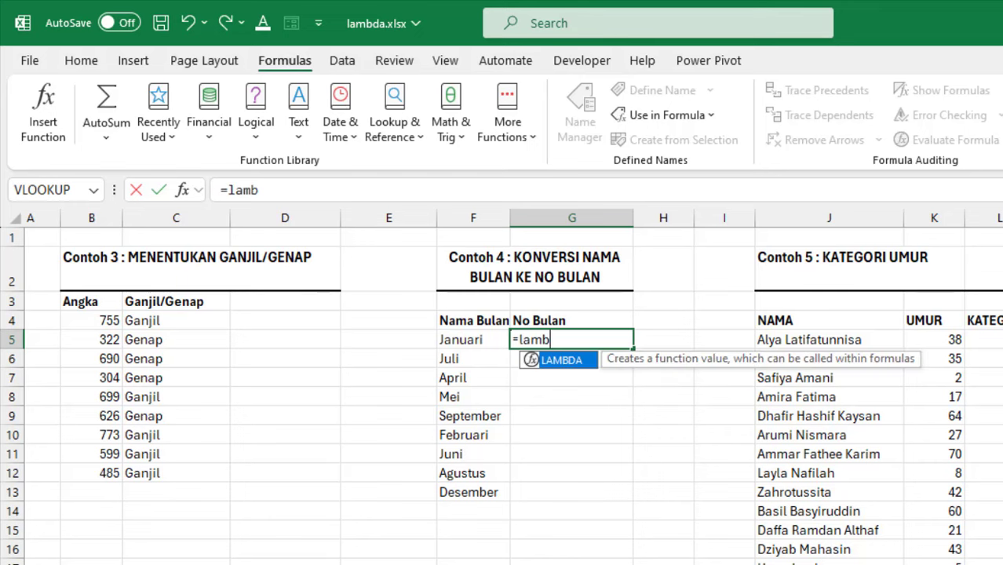
key("Tab")
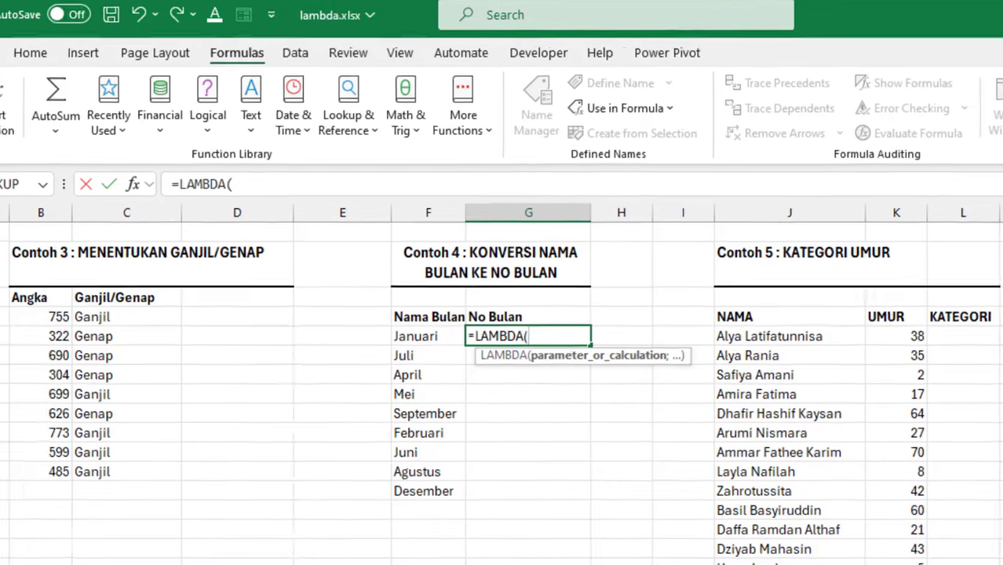
type("bulan")
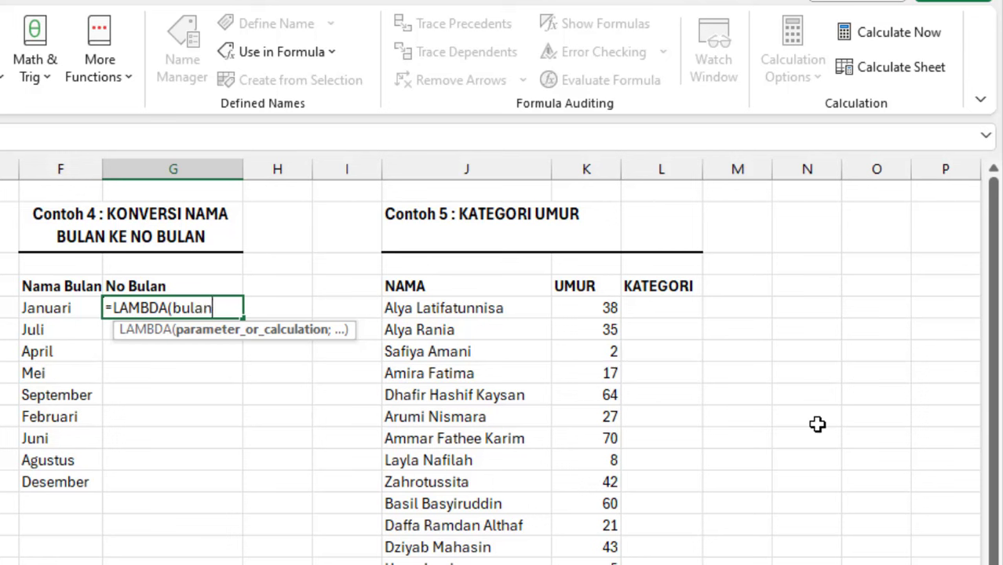
type(";")
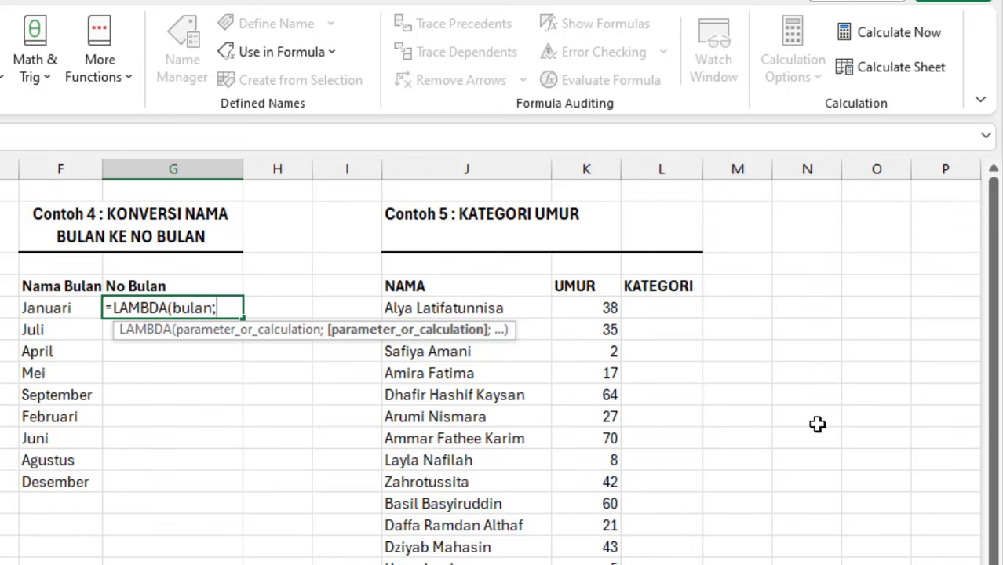
type("CHO")
key("Tab")
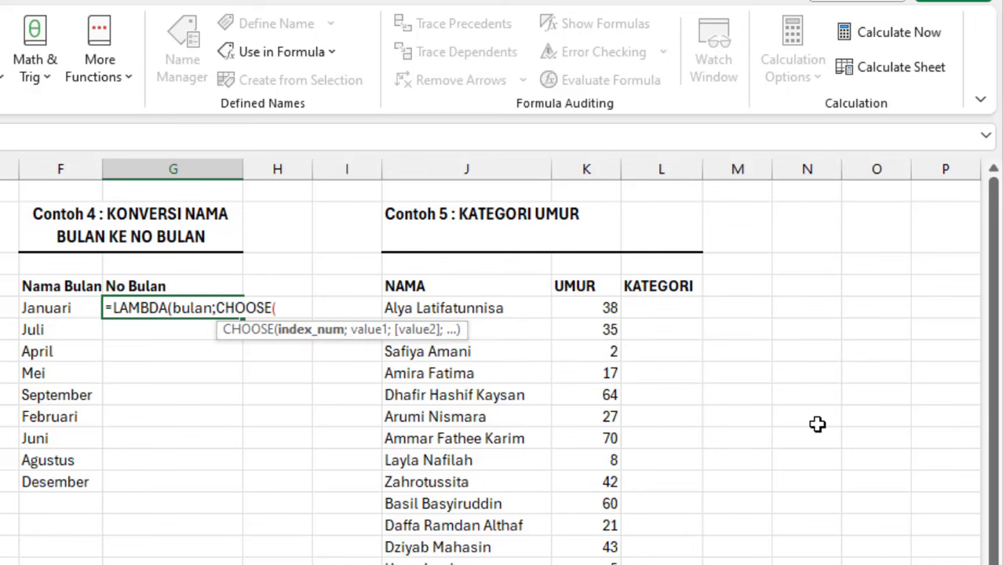
Nest a MATCH function as the CHOOSE index number, with bulan as the lookup value
type("MATCH")
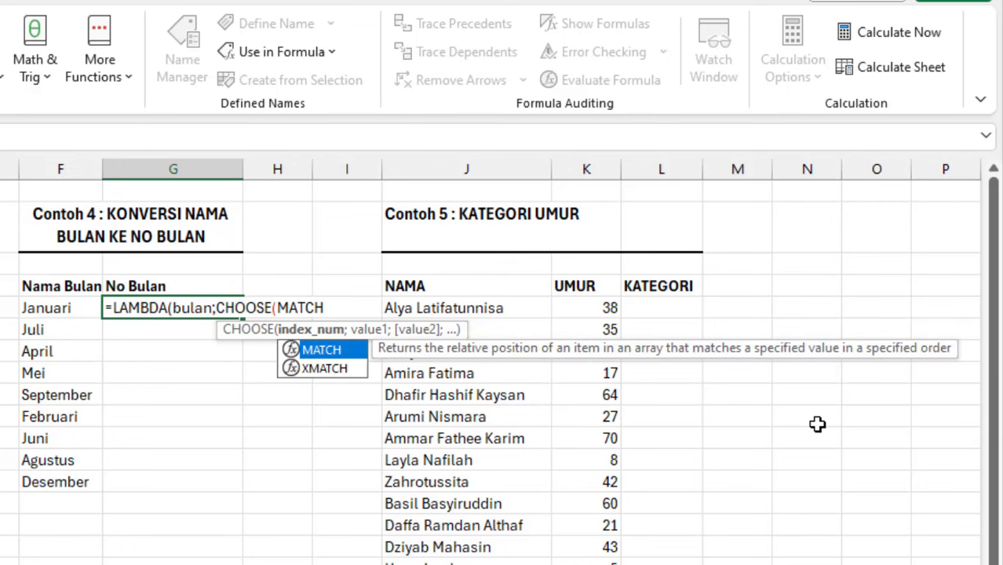
key("Tab")
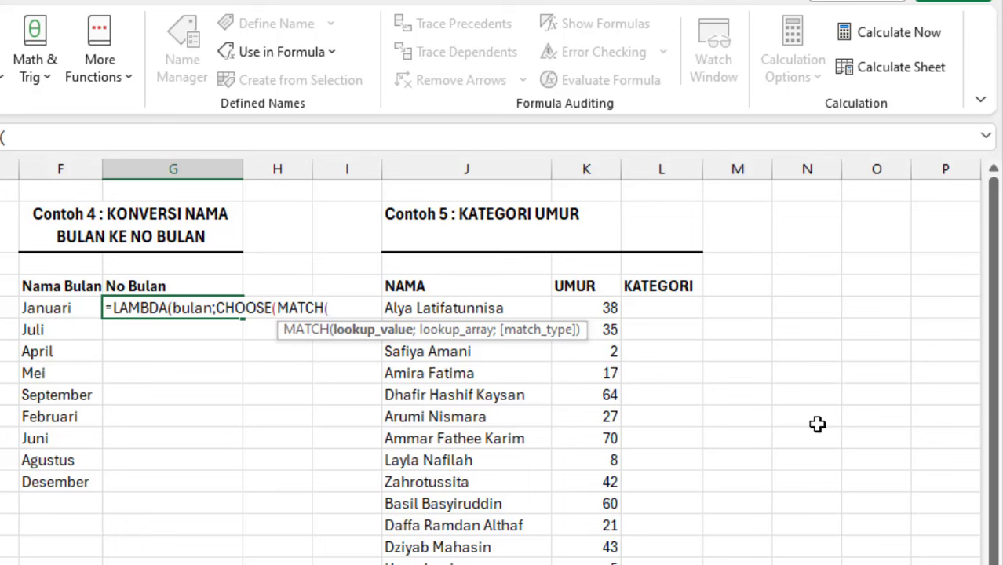
type("bulan")
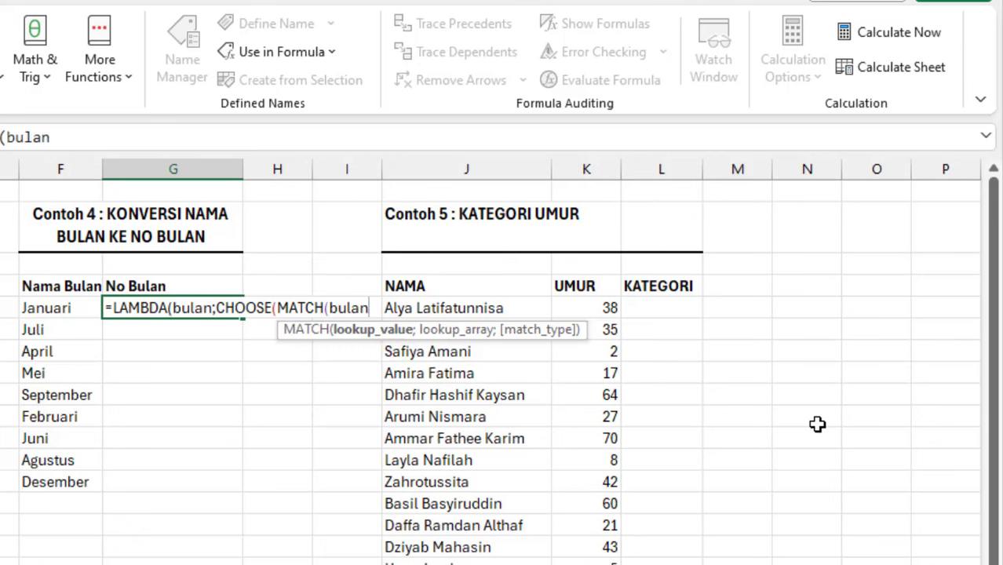
type(";")
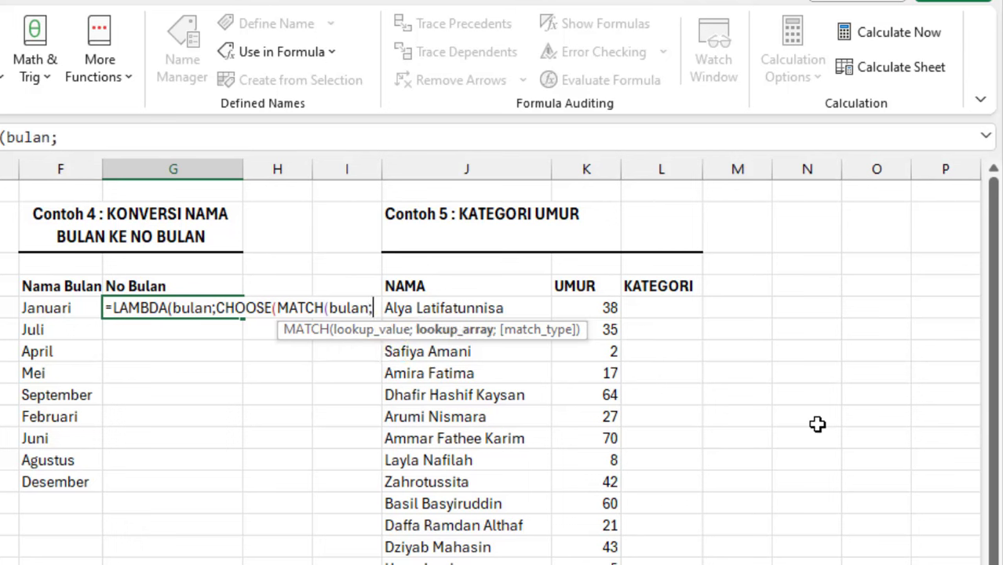
Give MATCH the month names "Januari" through "Desember" as a backslash-separated array constant, with match type 0, and close it
type("{\"")
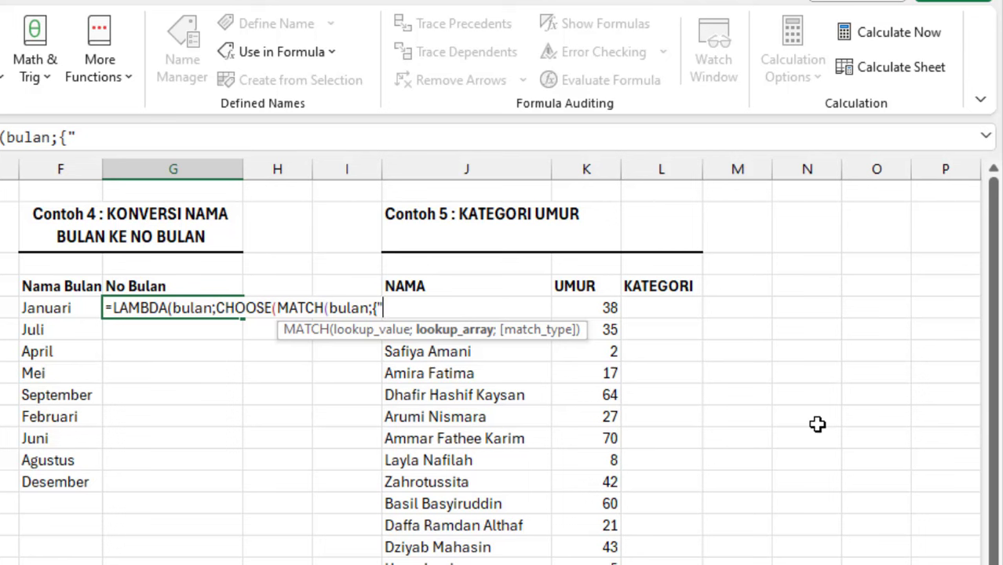
type("Januari")
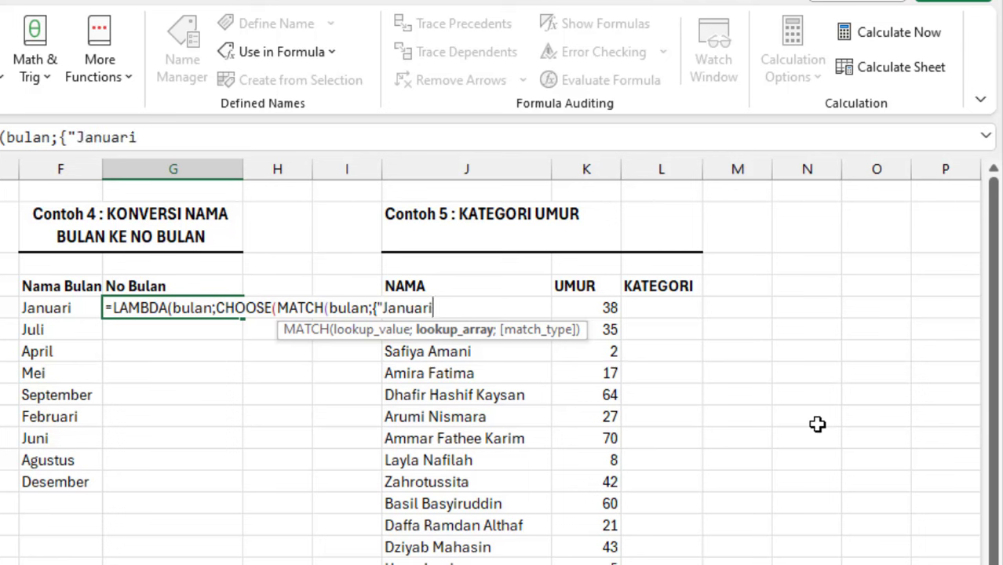
type("\"\\\"Februari")
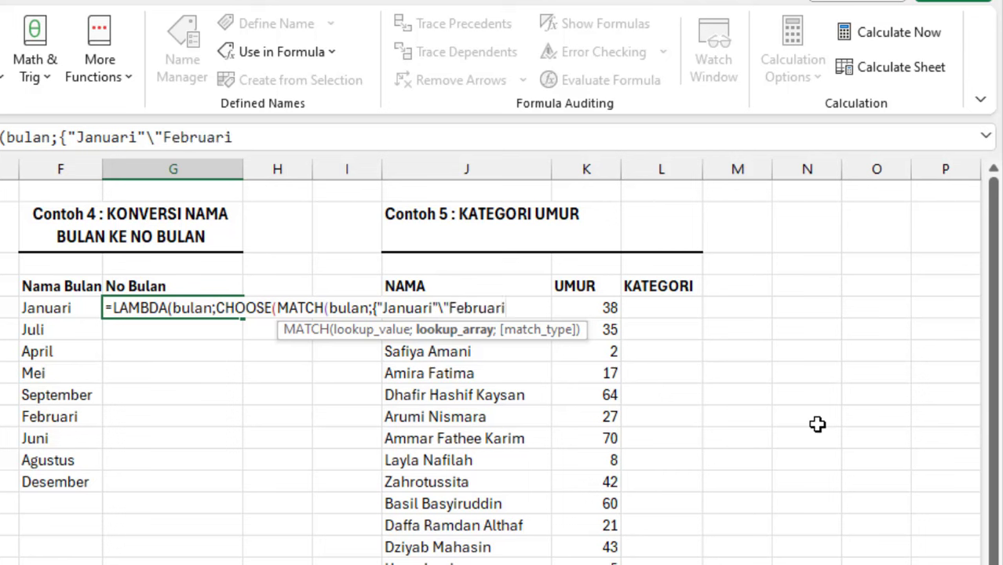
type("\"\\\"Maret\"\\\"April\"\\\"Mei\"\\\"J")
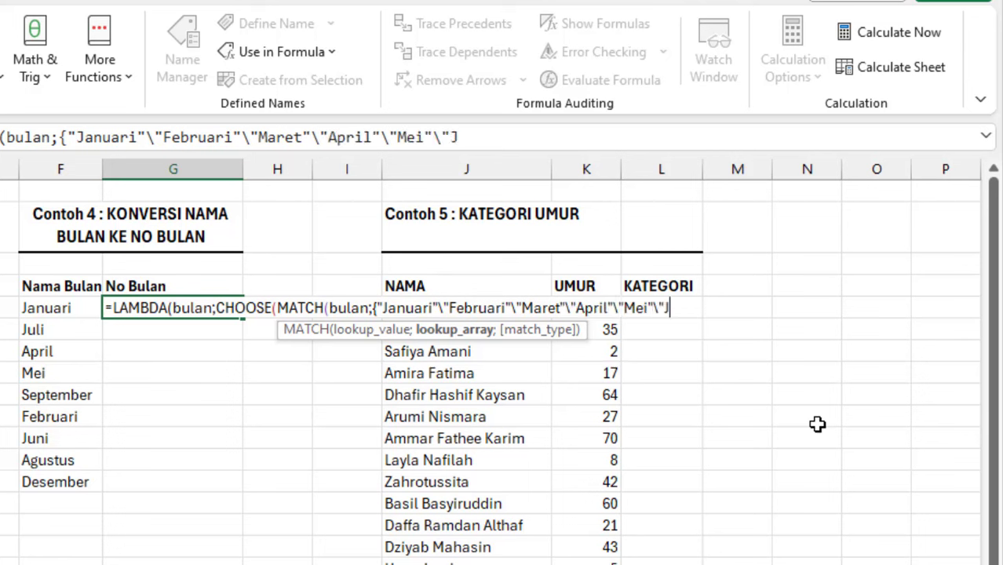
type("uni\"\\\"Juli\"\\\"Agustus\"\\\"September\"\\")
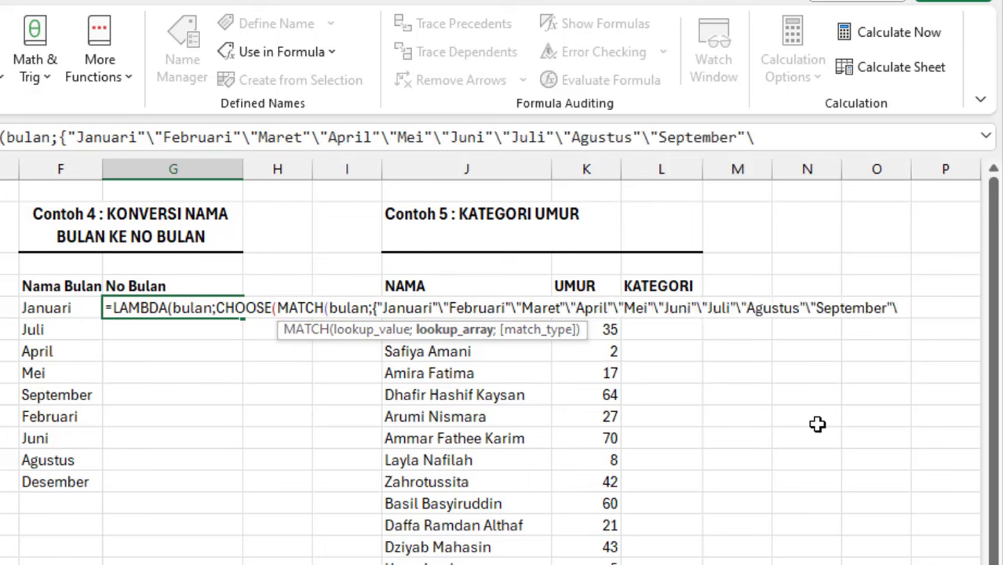
type("\"Oktober\"\\\"Nopember\"\\\"Desember\"")
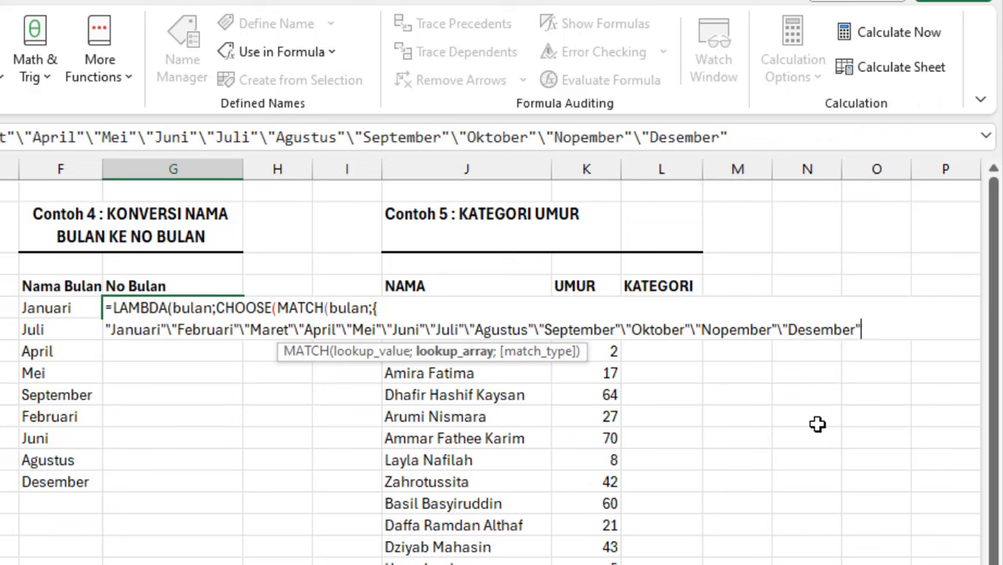
type("};0")
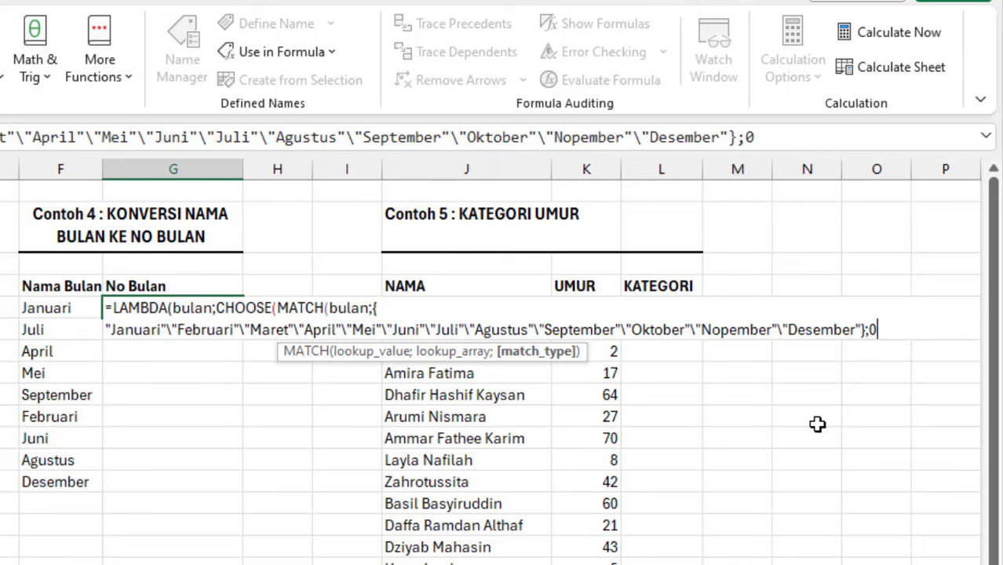
type(")")
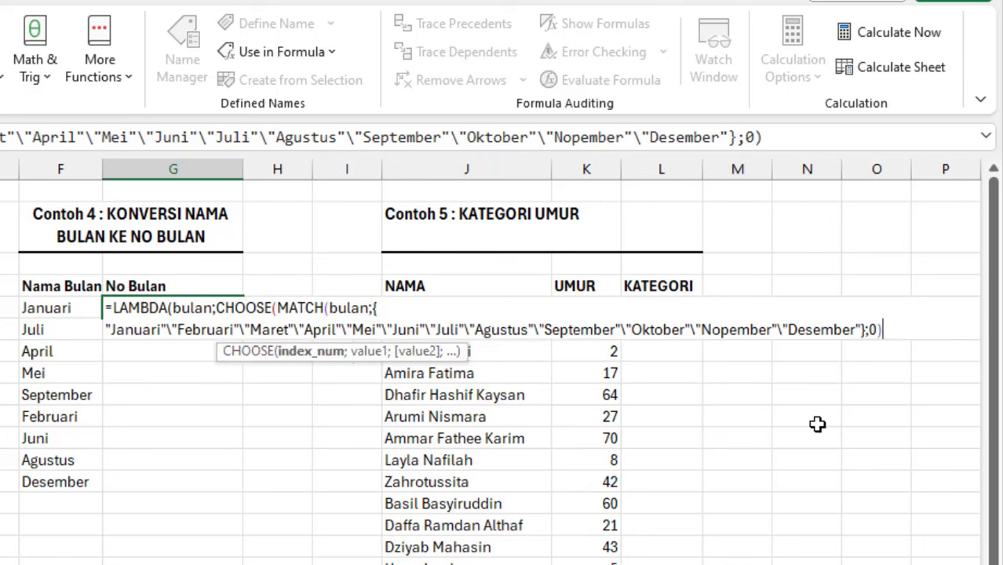
Add the numbers 1 to 12 as the CHOOSE values, and close both the CHOOSE and LAMBDA functions
type(";")
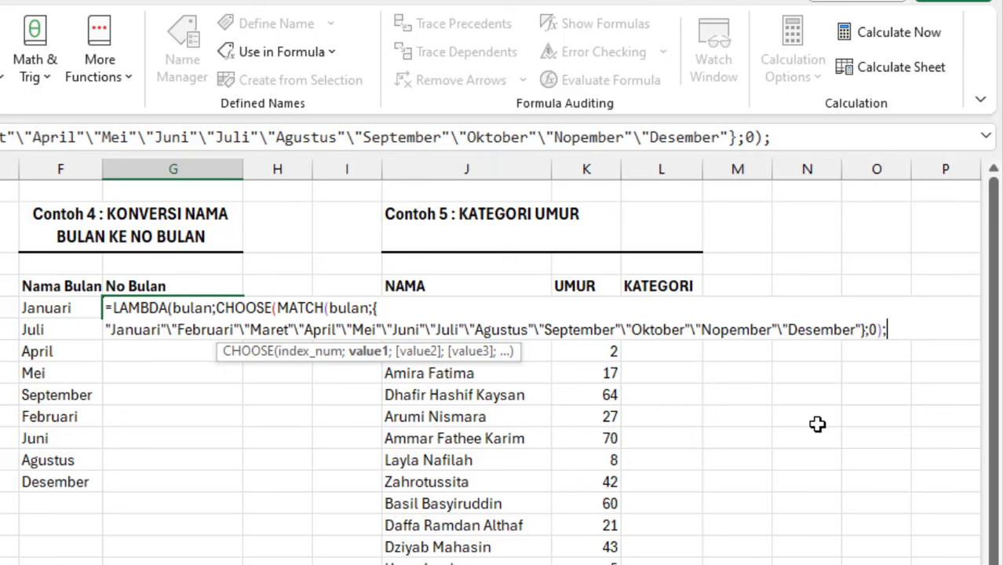
type("1;2;")
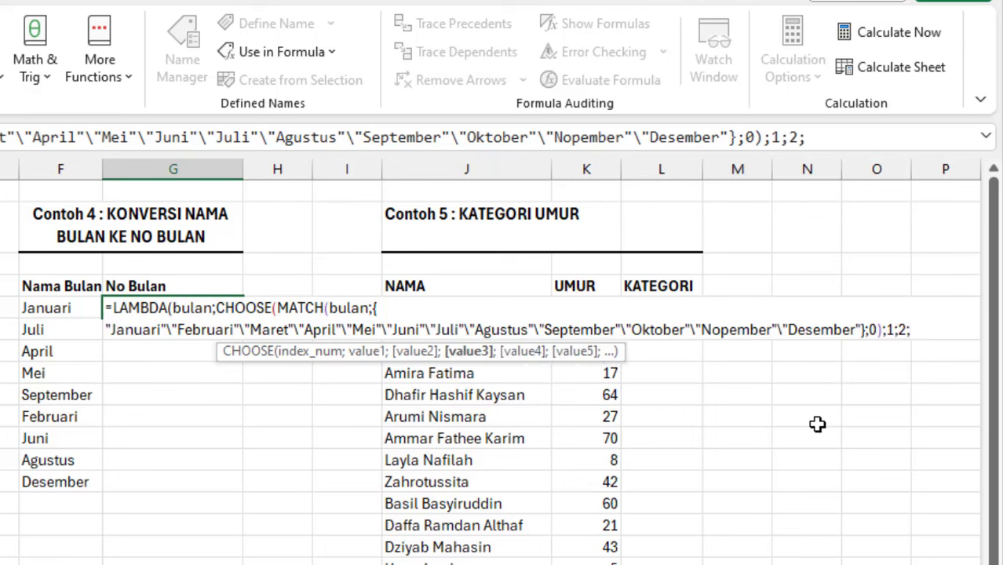
type("3;4;5")
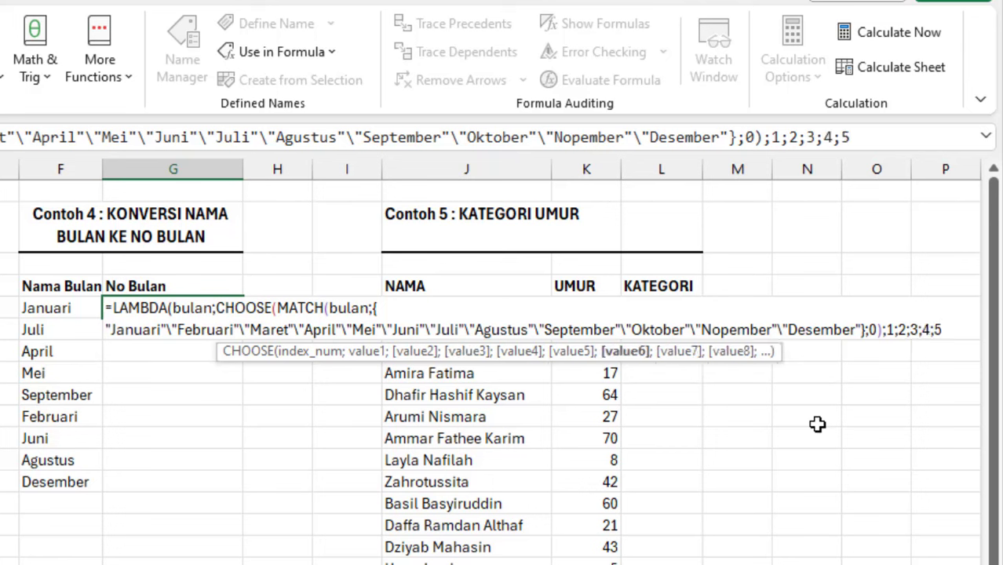
type(";6;7;8;9")
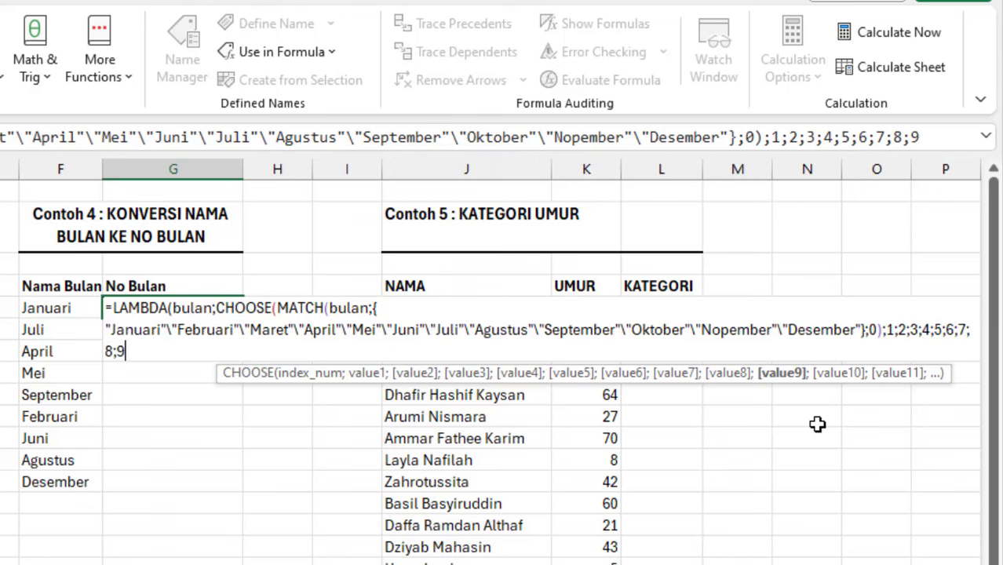
type(";10;")
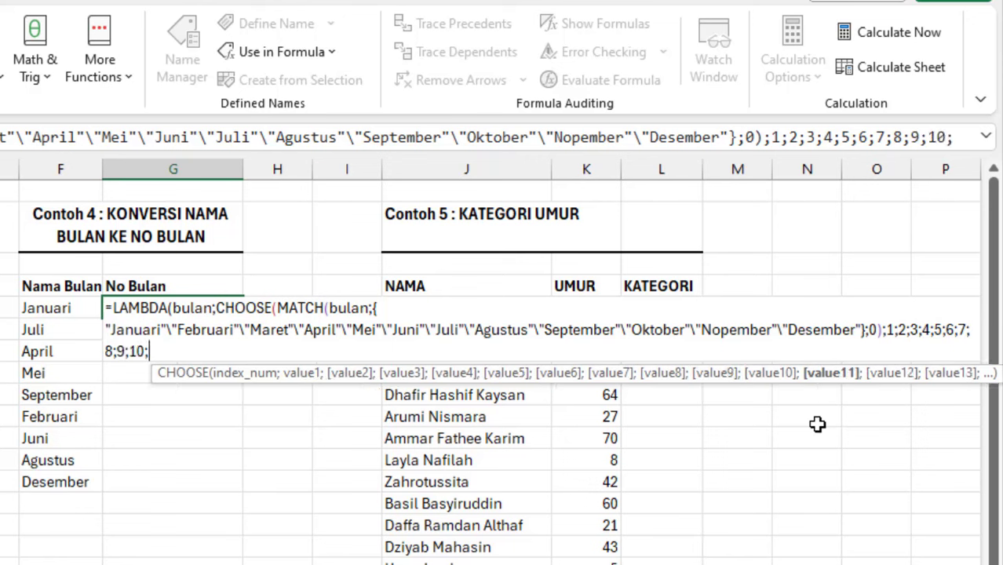
type("11;1")
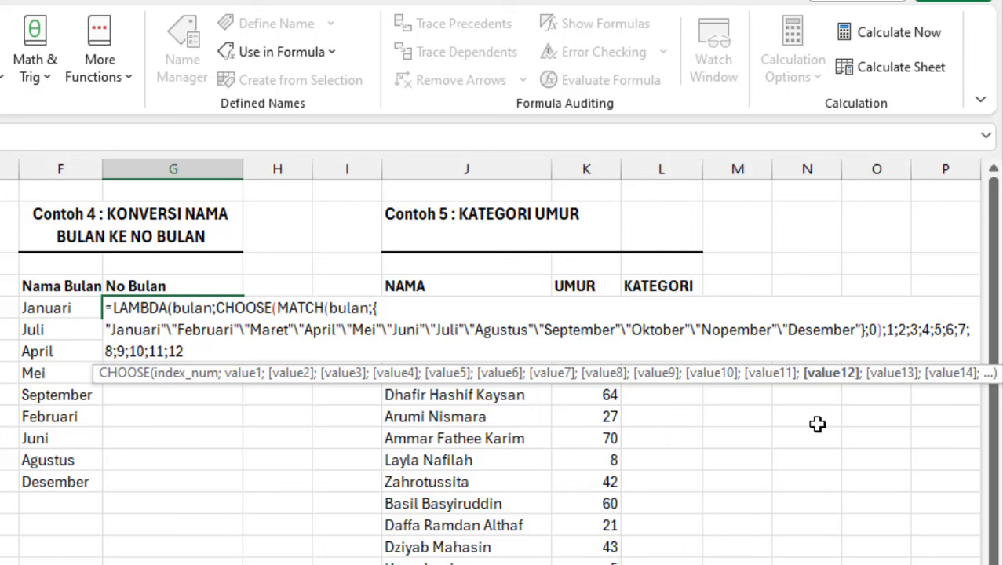
type("2)")
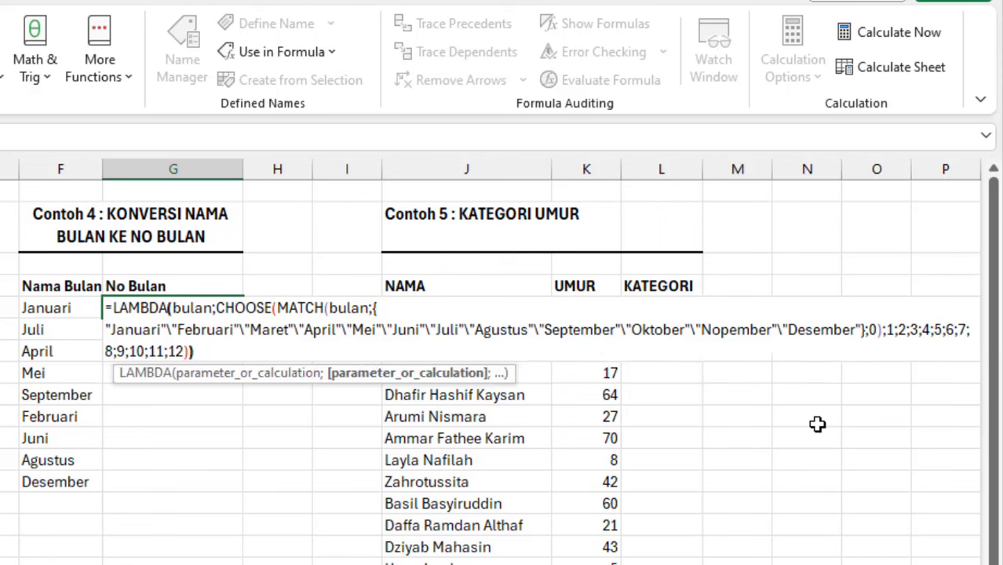
Complete the G5 formula by passing F5 to the LAMBDA, and fill it down the No Bulan column to G13
type(")(")
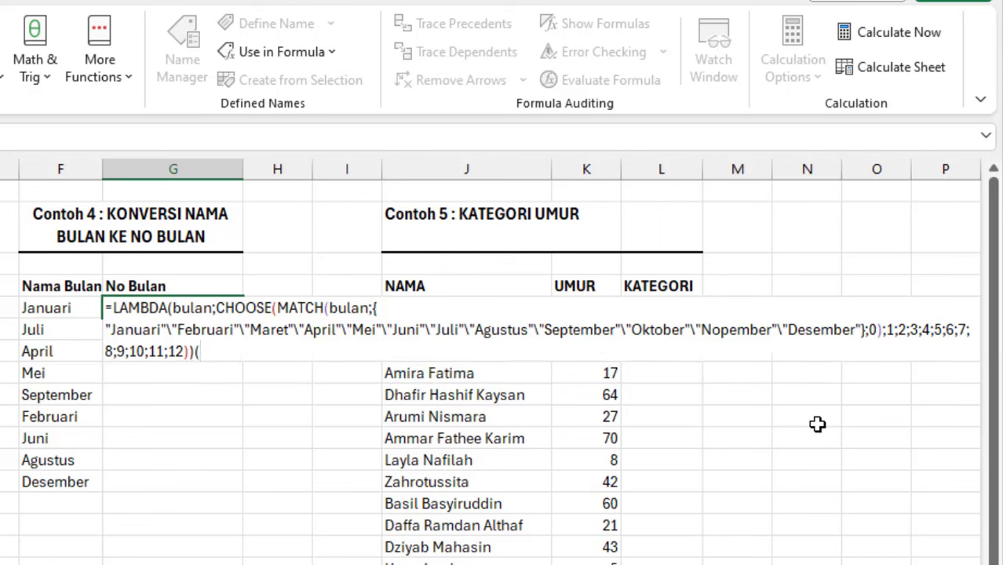
left_click(50, 306)
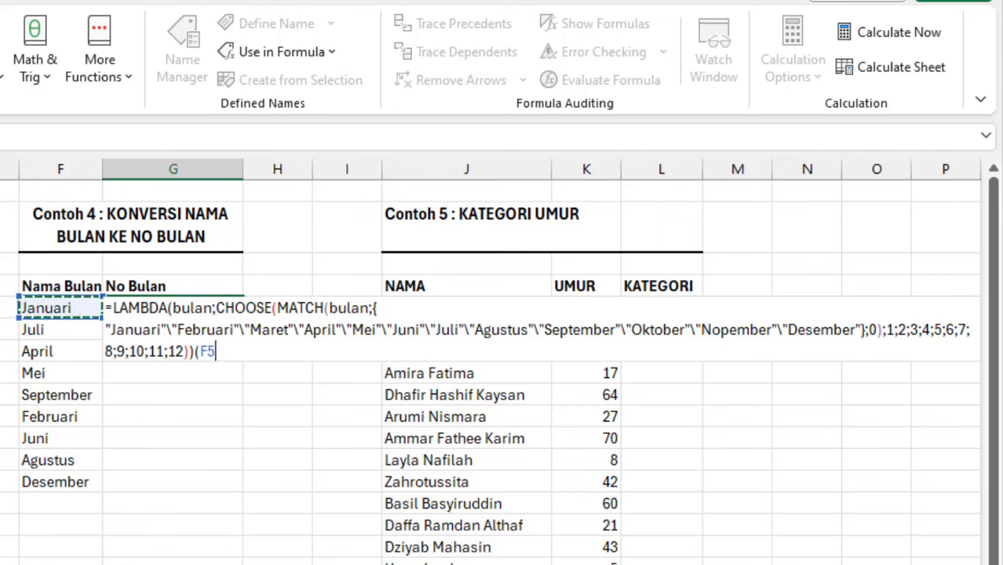
type(")")
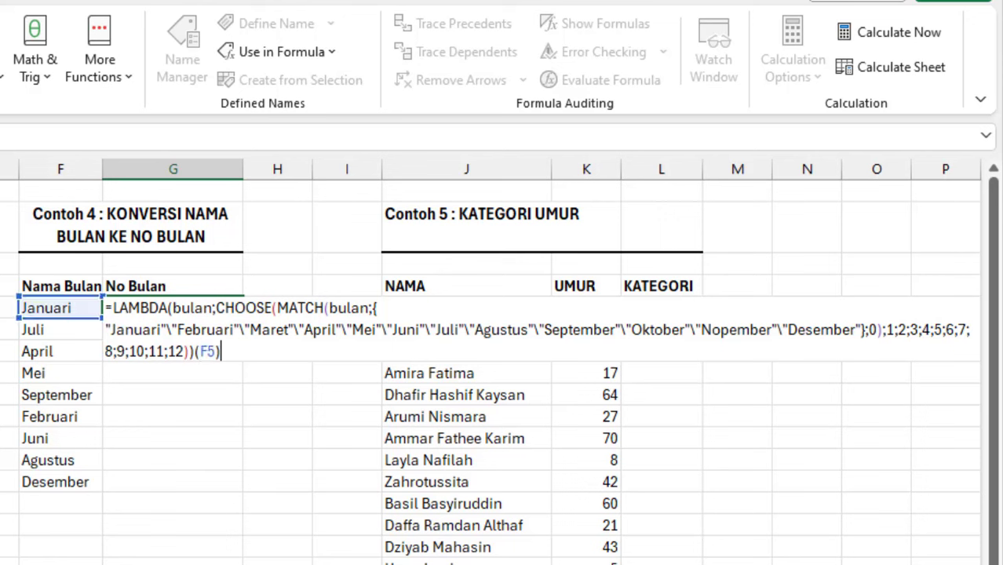
key("Return")
key("Up")
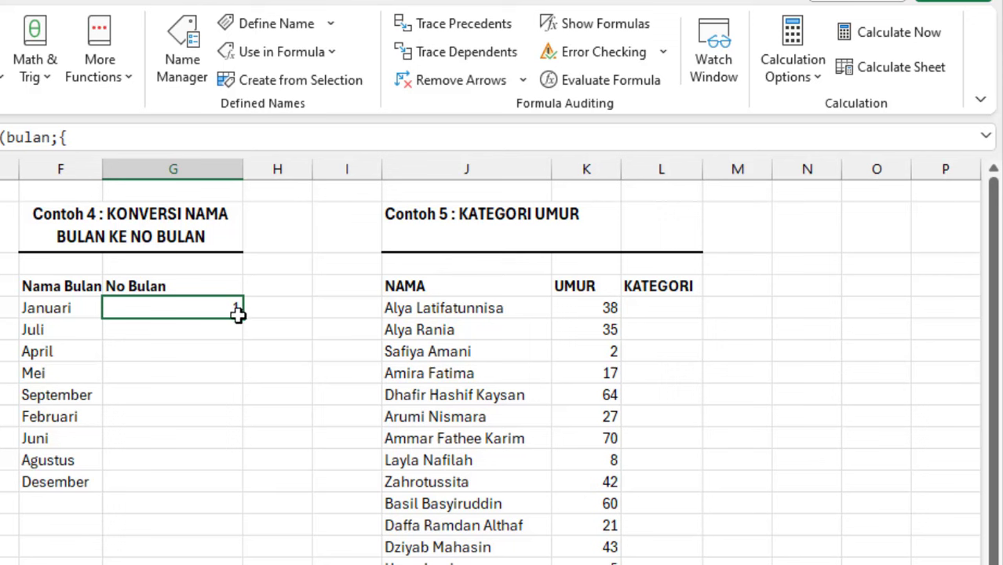
left_click_drag(237, 313, 252, 485)
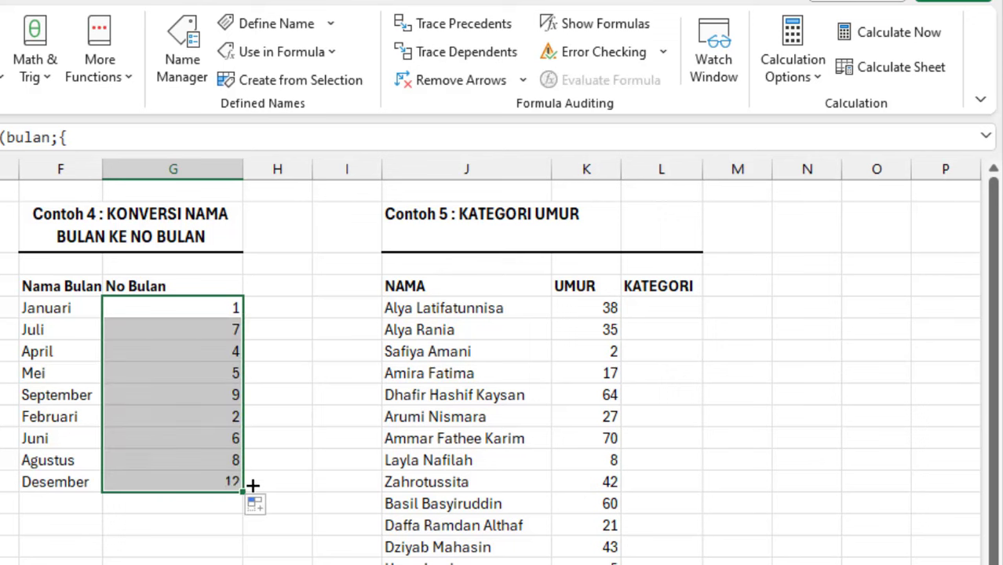
left_click(227, 343)
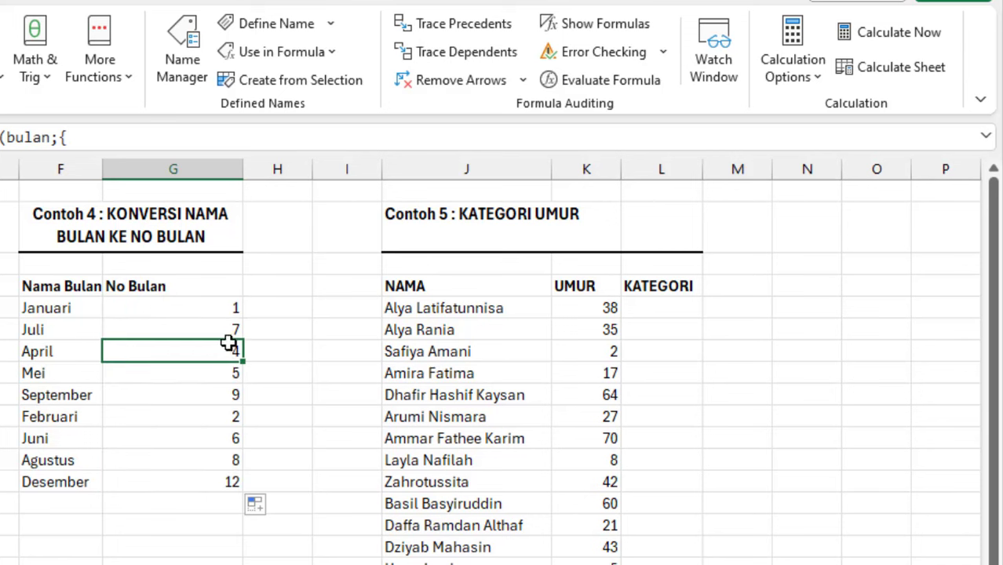
Change the month name in F6 to Februari
left_click(54, 329)
type("Februari")
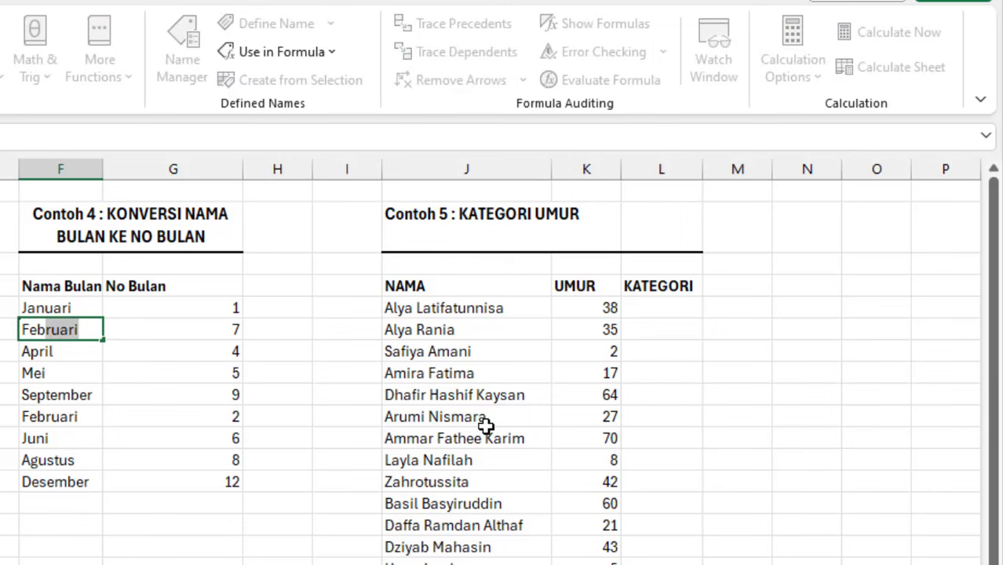
key("Return")
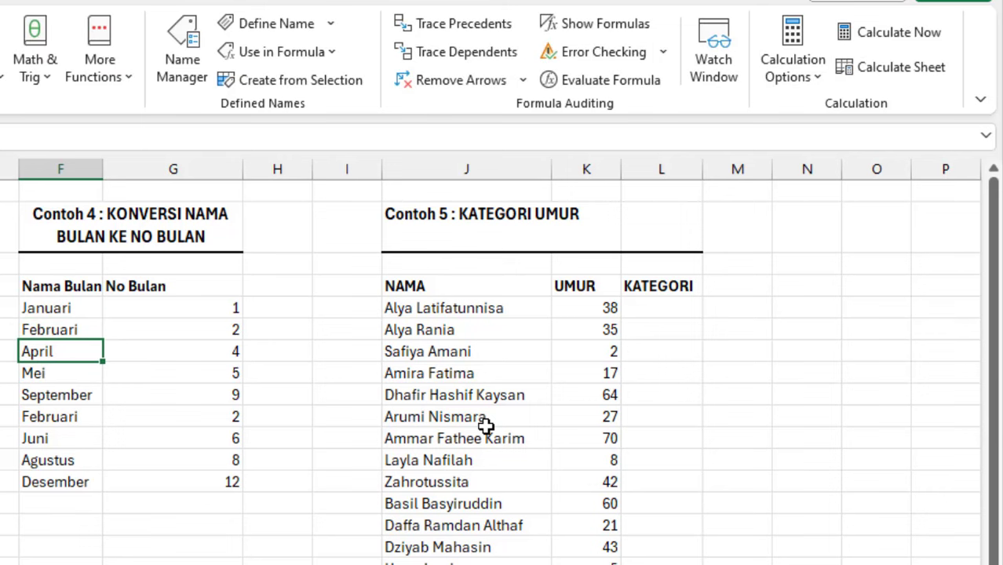
Copy the LAMBDA expression from the G5 formula without its (F5) argument, leaving the cell unchanged
left_click(202, 310)
double_click(206, 310)
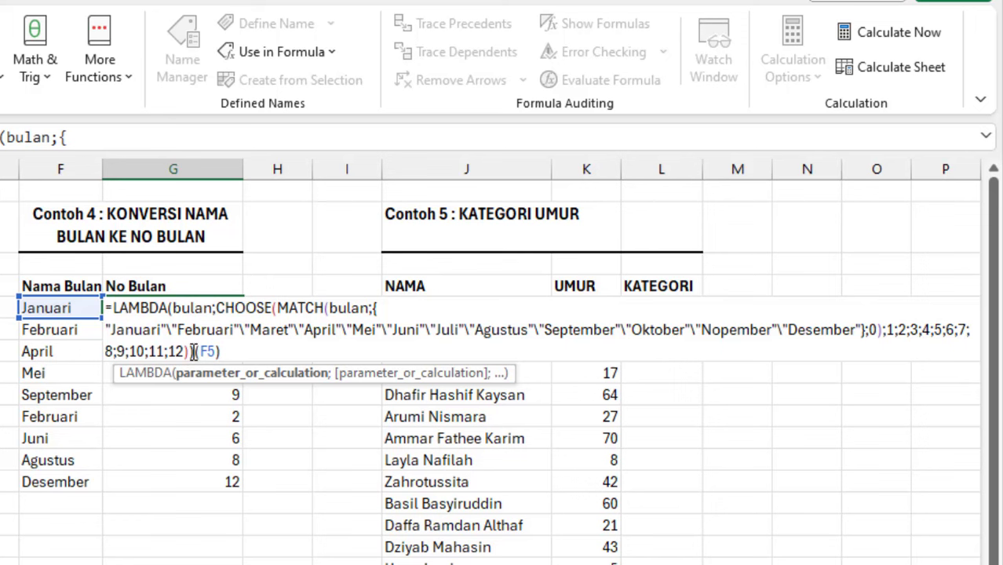
left_click_drag(190, 353, 106, 306)
left_click(195, 353)
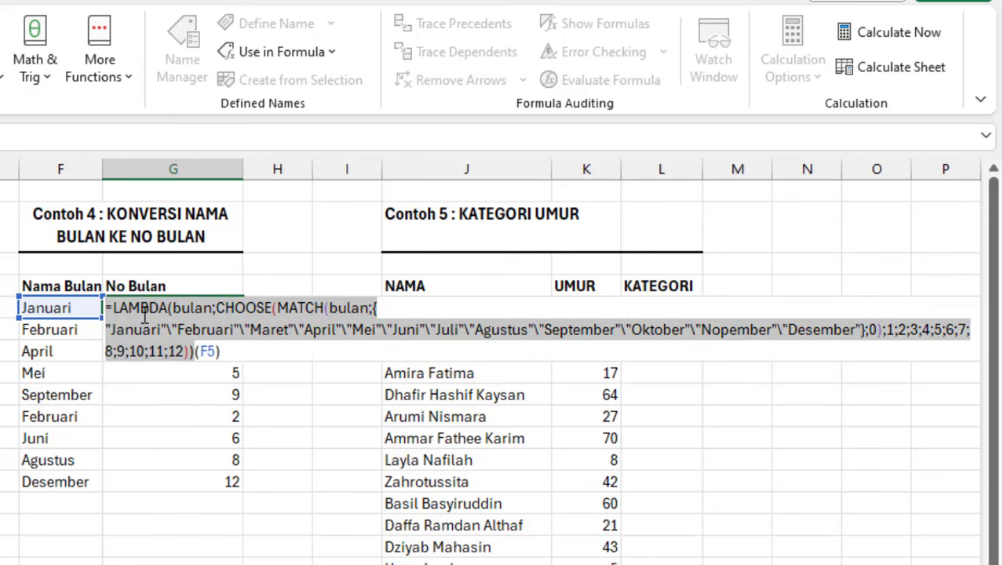
right_click(144, 314)
left_click(205, 359)
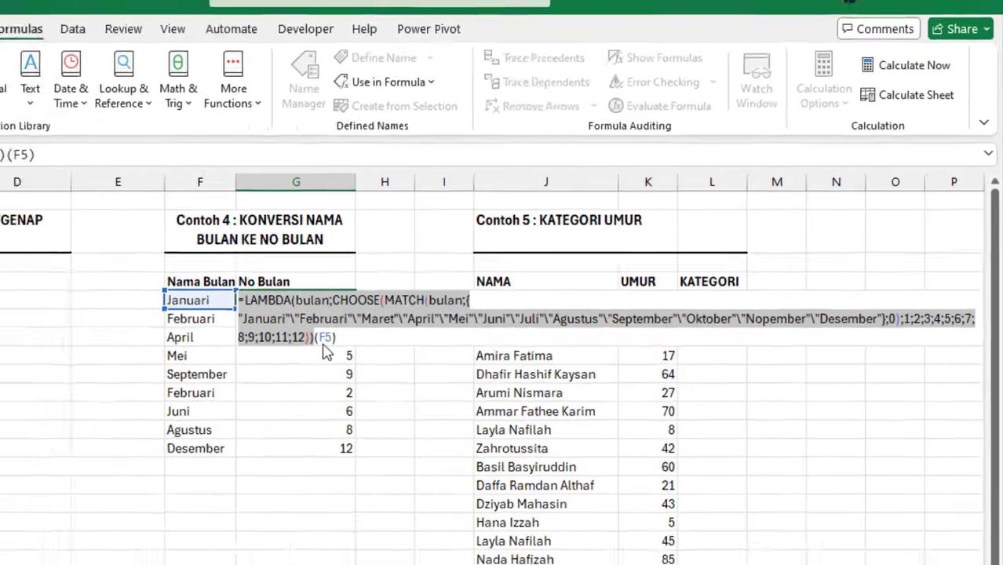
key("Escape")
Define the workbook name Bulan_ke_Nomor, referring to the copied LAMBDA expression
left_click(304, 79)
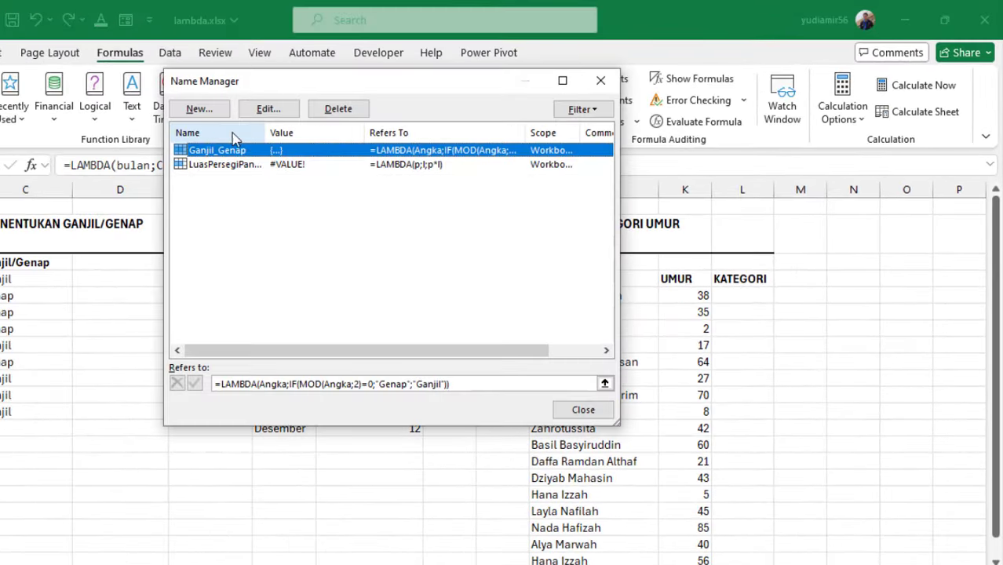
left_click(202, 111)
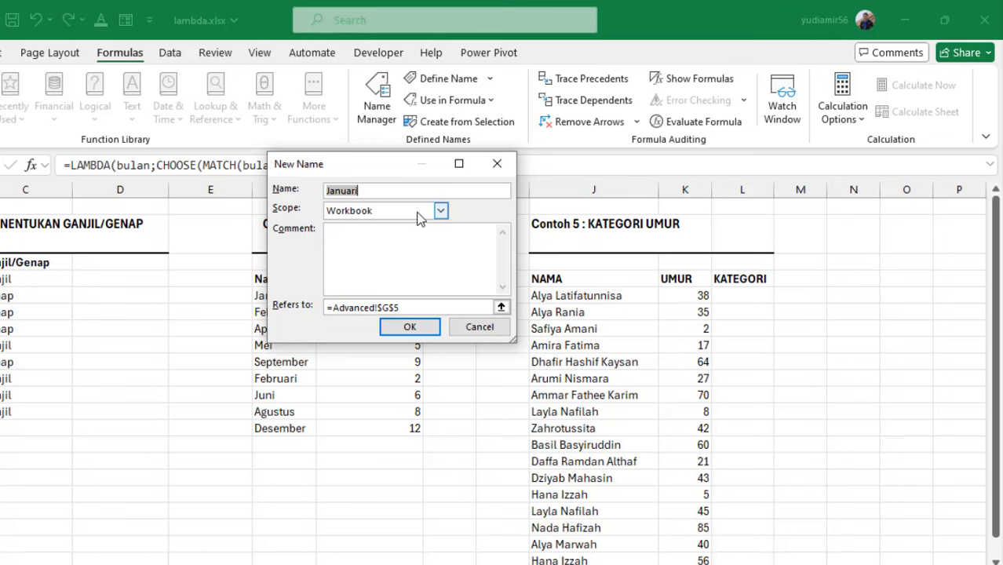
type("Bulna")
key("BackSpace")
key("BackSpace")
type("an_ke_Nomor")
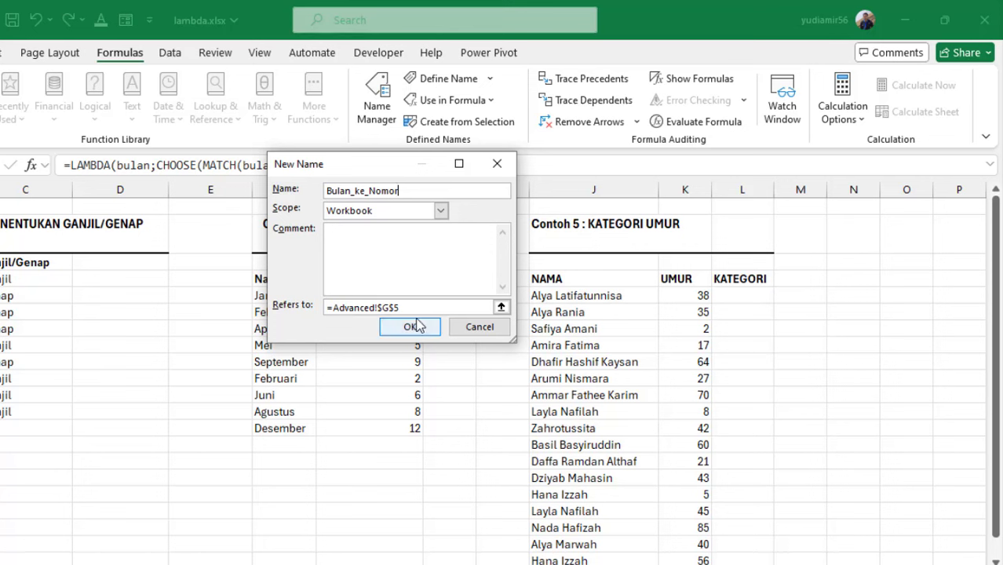
left_click_drag(414, 308, 292, 312)
key("ctrl+v")
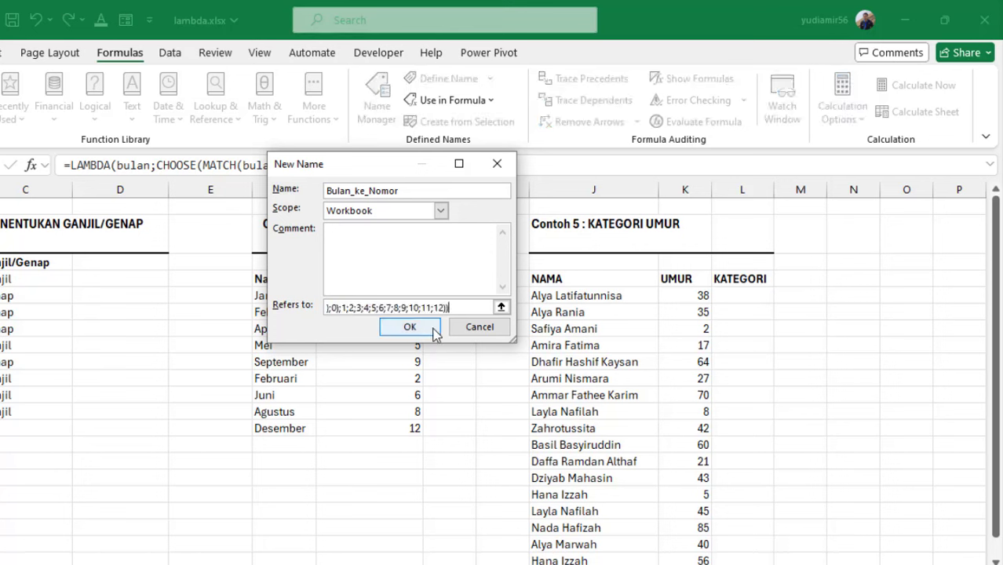
left_click(410, 327)
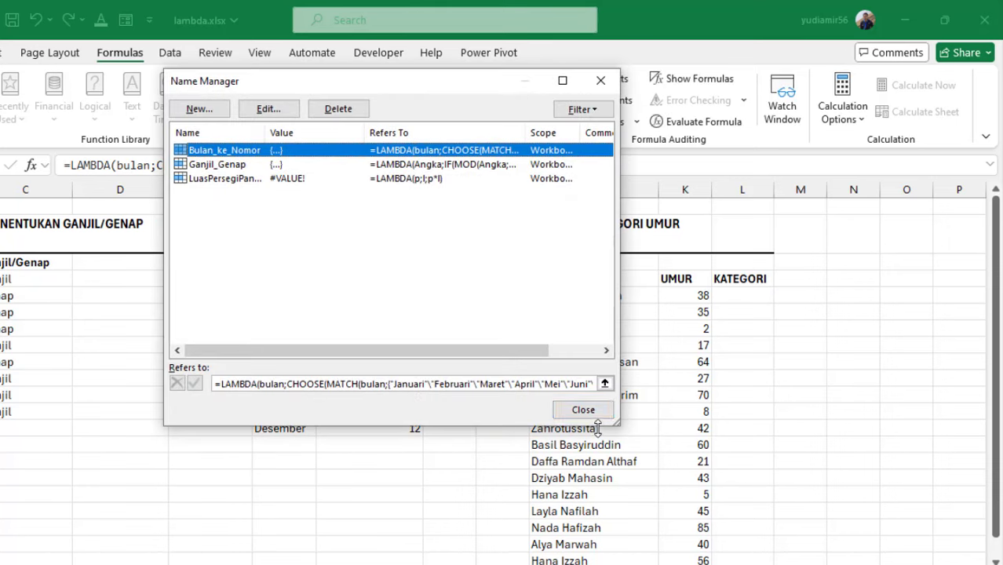
left_click(583, 409)
Clear the month-number results in G5:G13
left_click(457, 408)
left_click_drag(414, 296, 411, 416)
key("Delete")
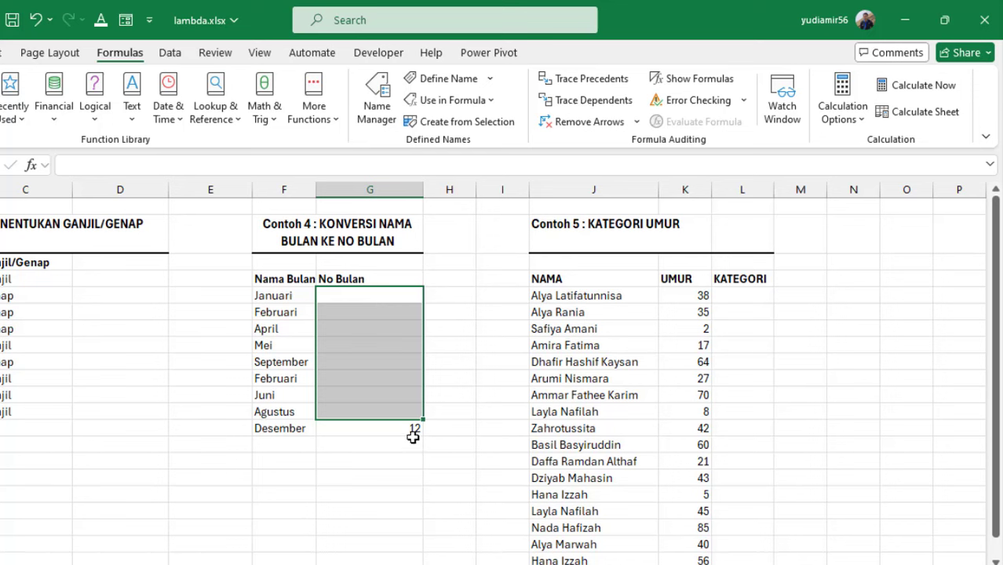
left_click(411, 431)
key("Delete")
Enter =Bulan_ke_Nomor(F5) in G5 and fill the formula down to G13
left_click(380, 304)
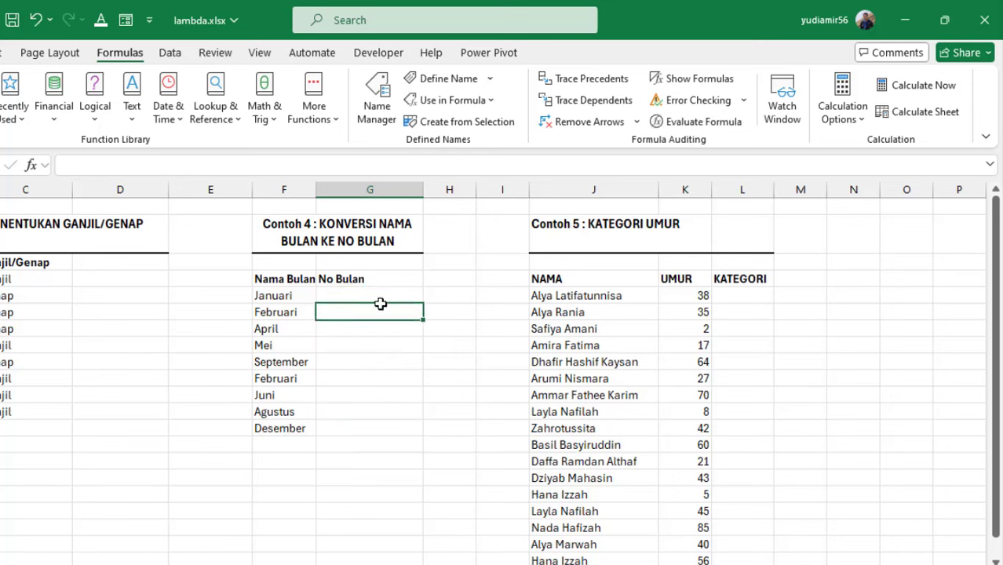
key("Up")
type("=bul")
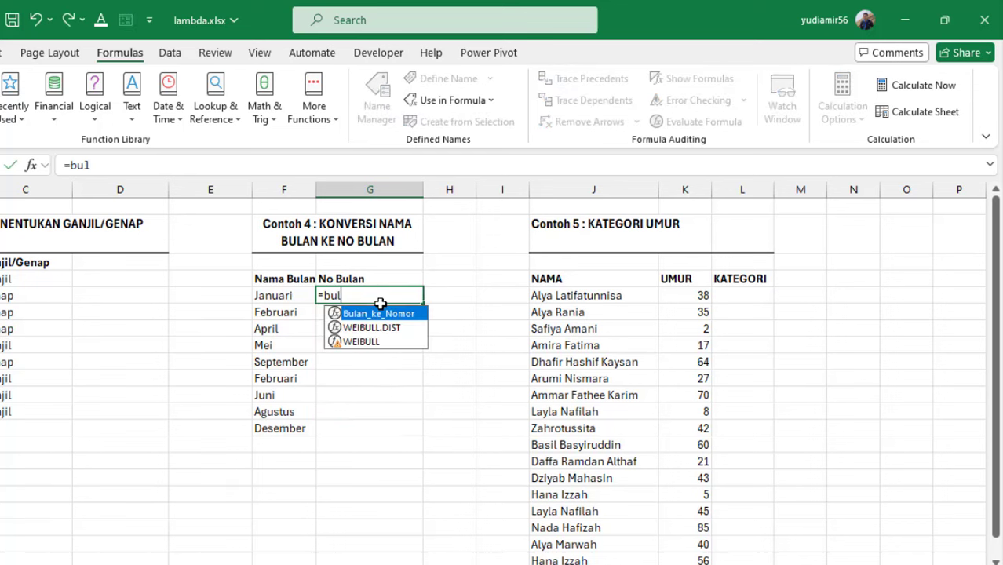
key("Tab")
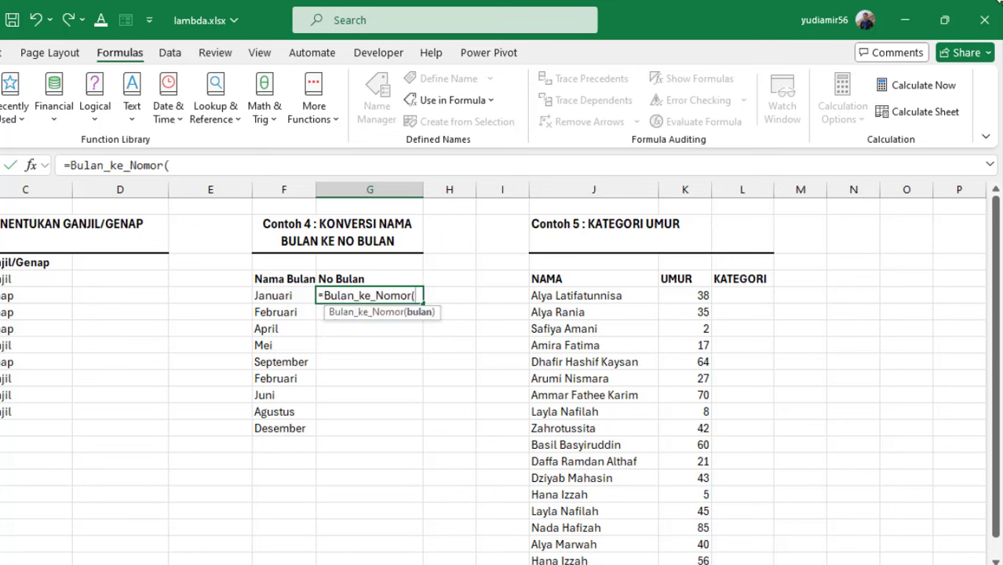
left_click(286, 295)
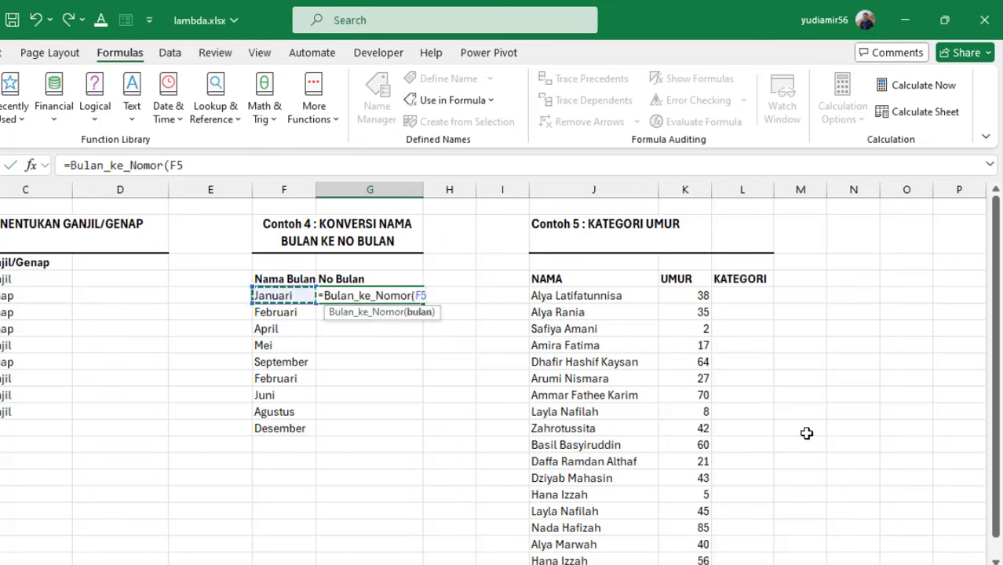
type(")")
key("Return")
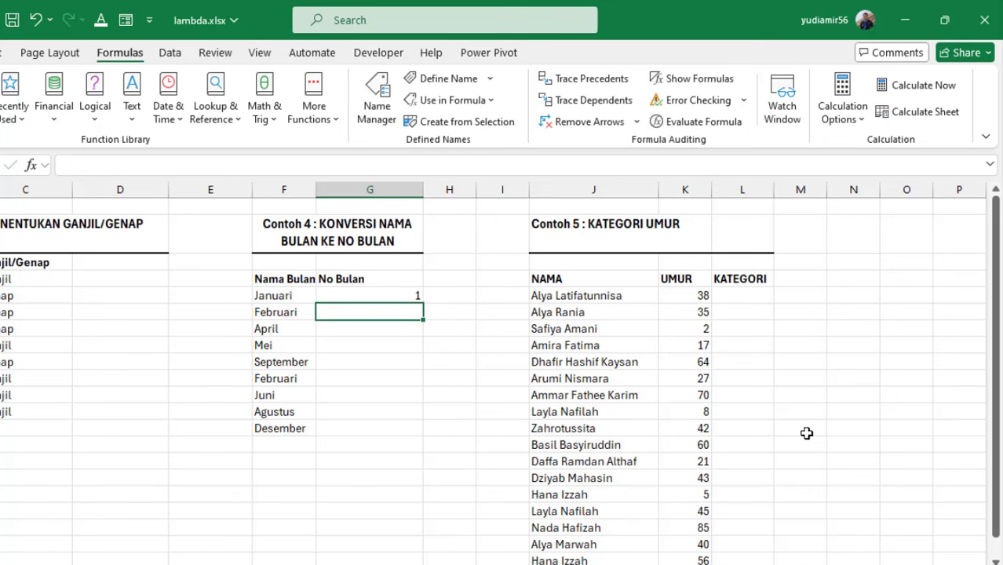
key("Up")
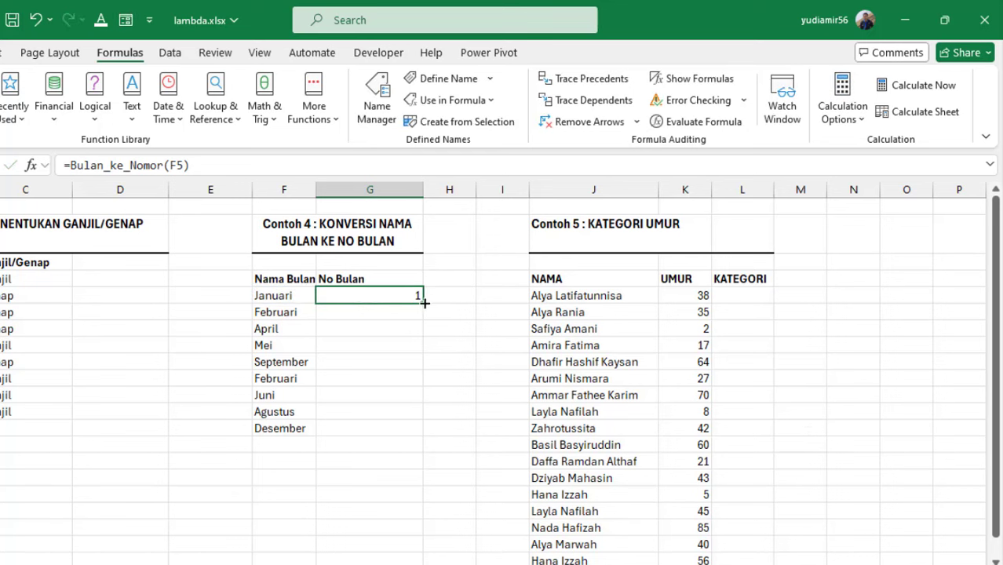
left_click_drag(422, 303, 446, 429)
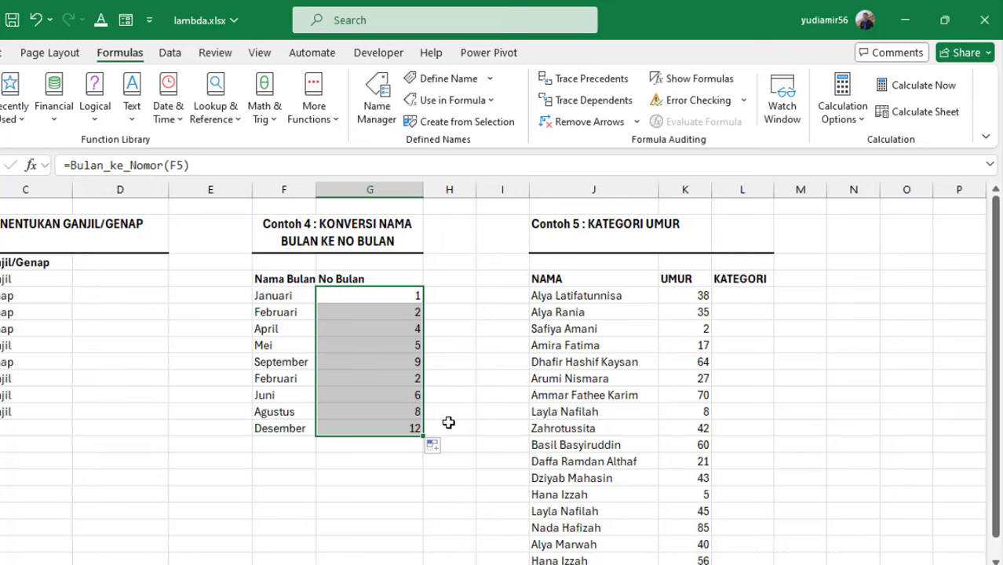
Start a LAMBDA formula in L5 under KATEGORI with the parameter umur
left_click(744, 303)
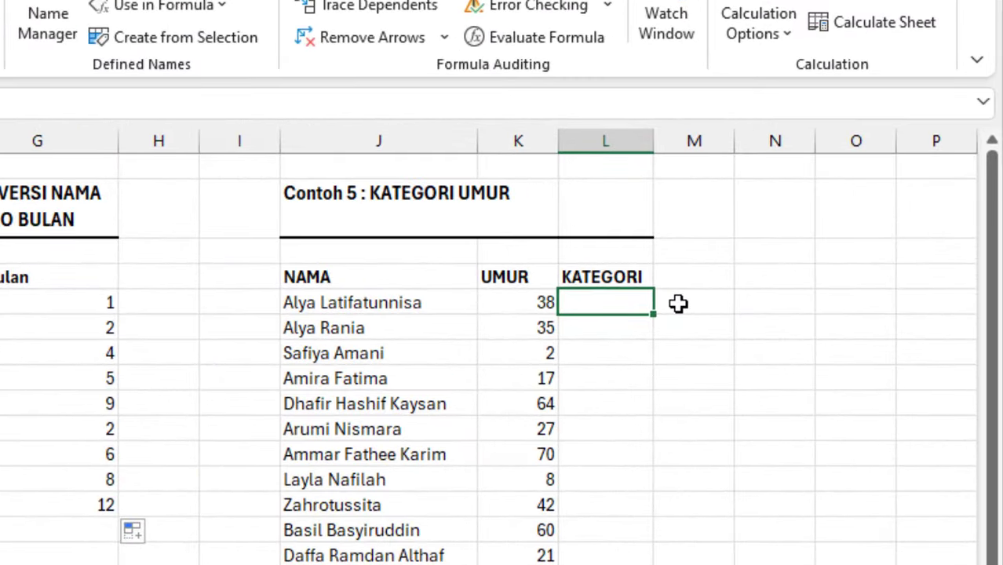
type("=lam")
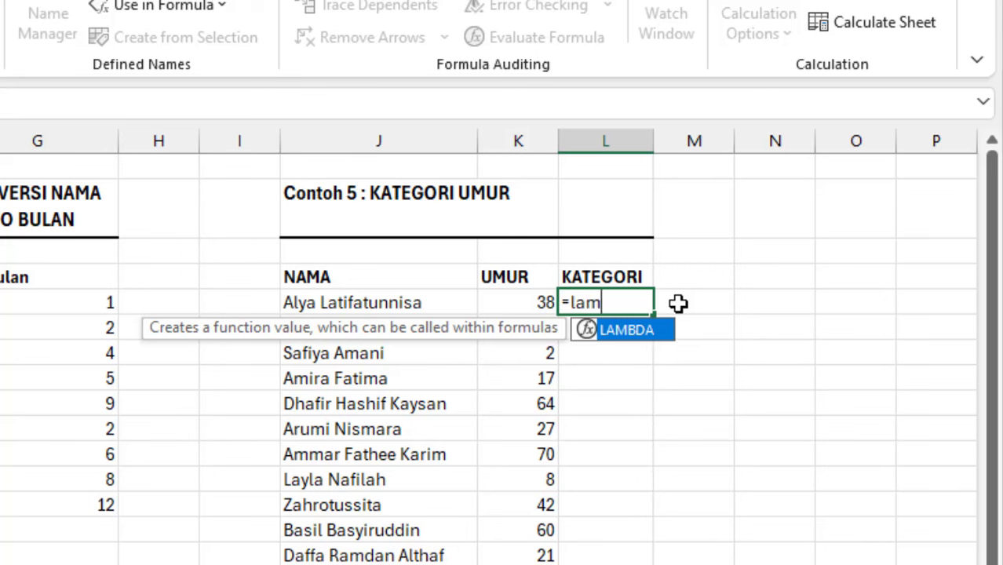
key("Tab")
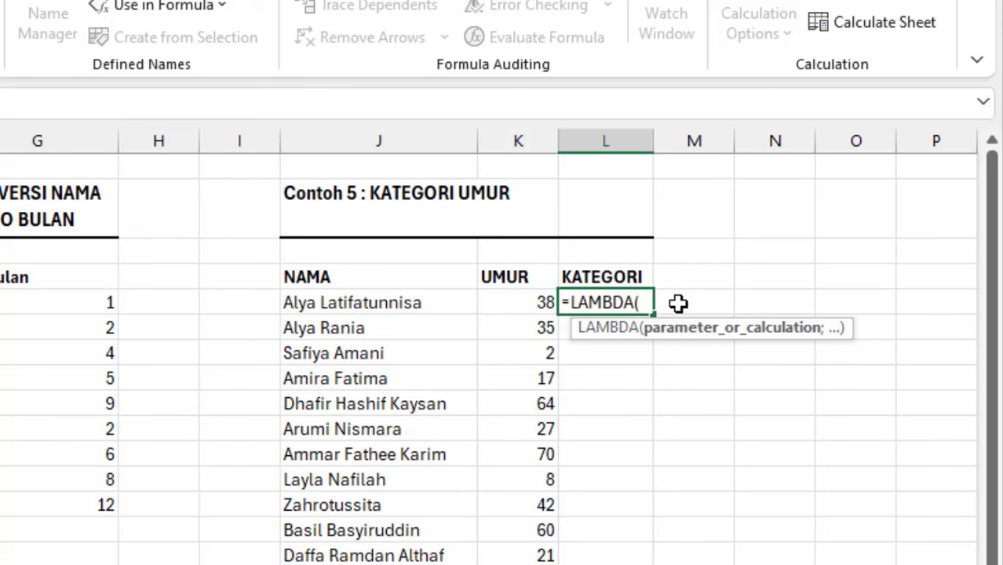
type("umur;")
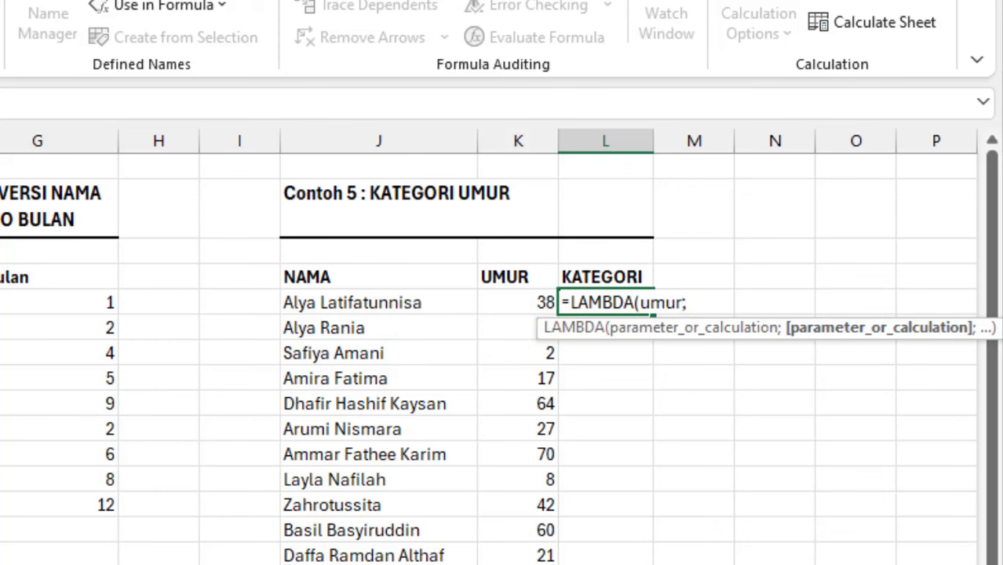
scroll(489, 347, "right", 3)
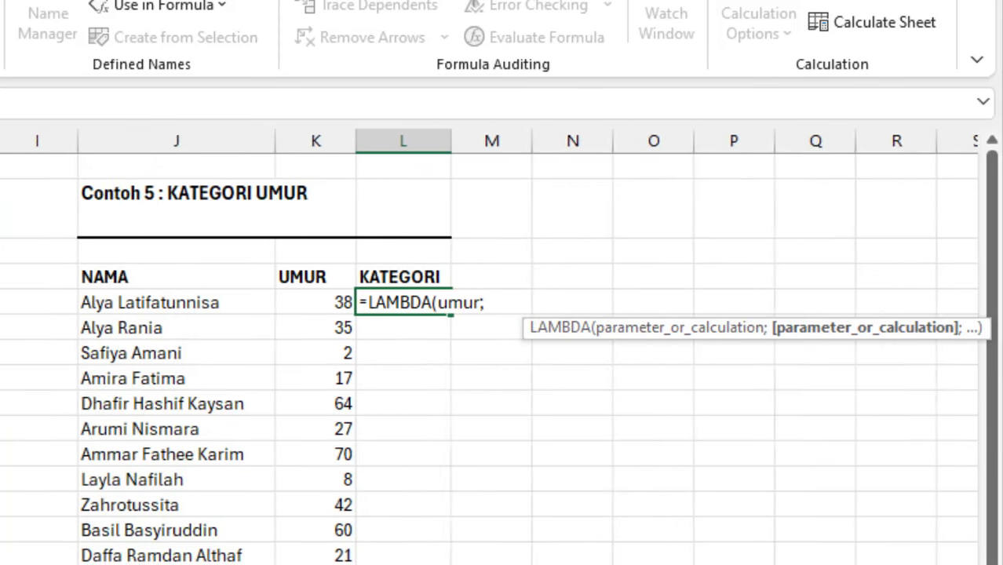
scroll(489, 346, "right", 3)
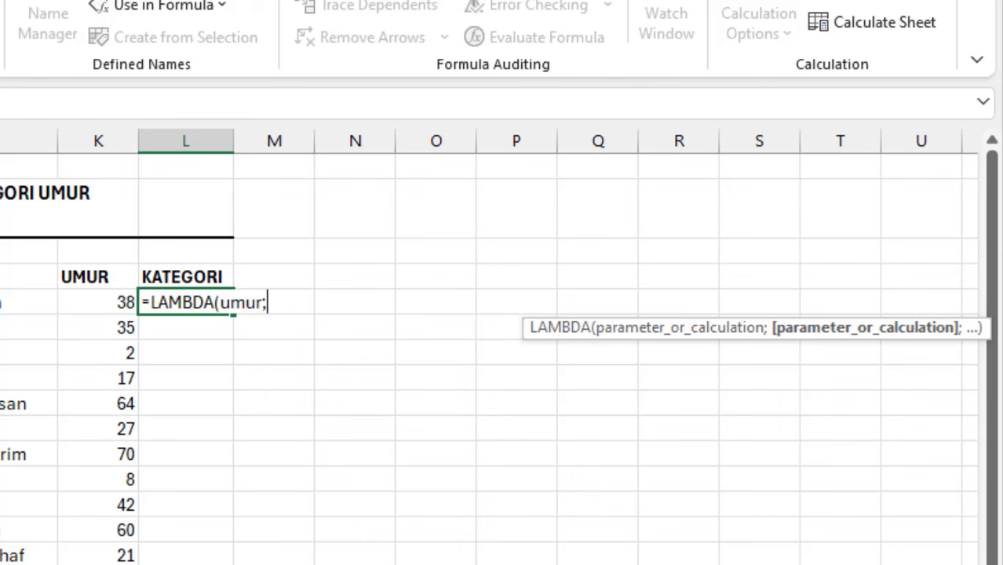
Add an IFS function as the LAMBDA calculation, with a first test umur<18 that returns "Anak"
type("IFS")
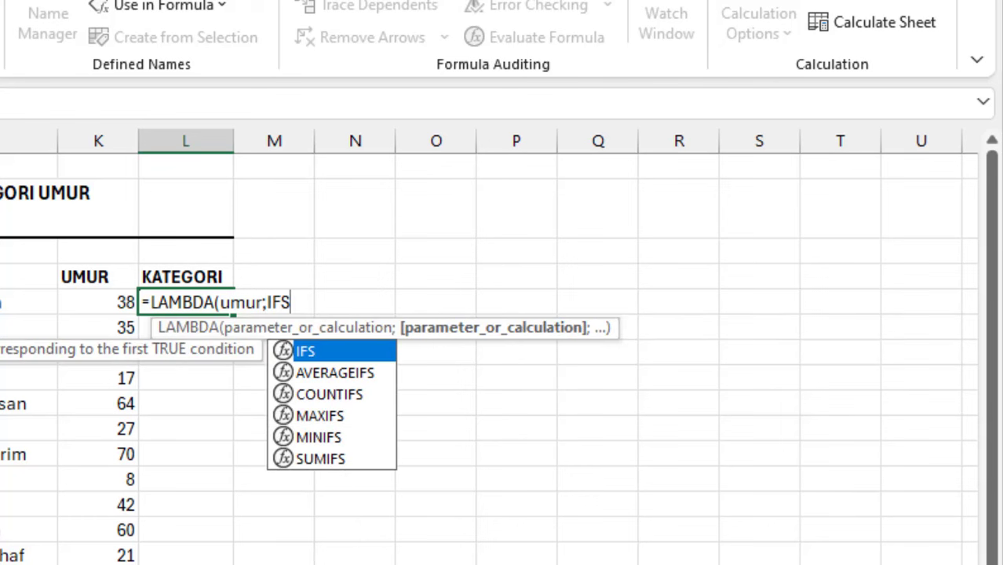
type("(")
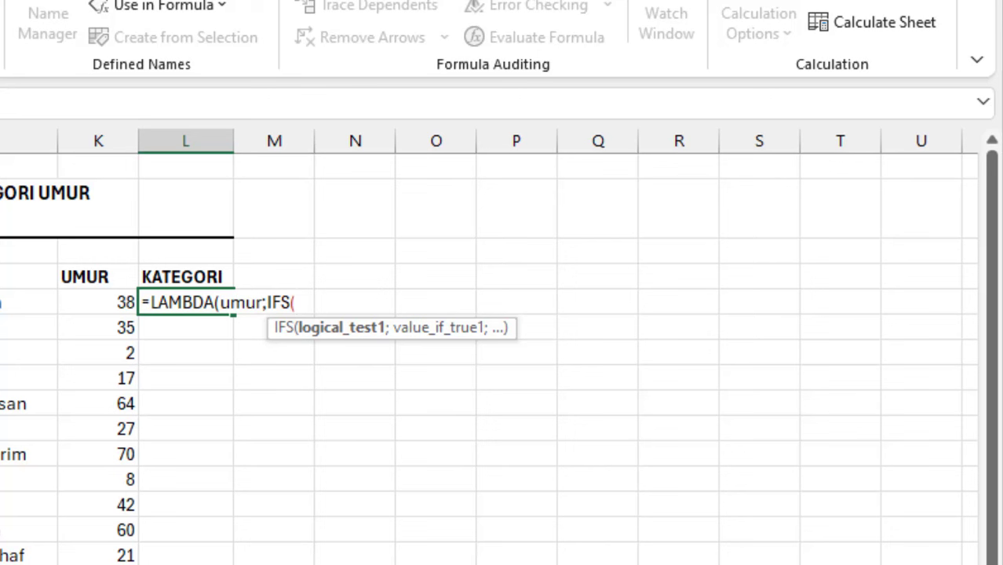
type("umur")
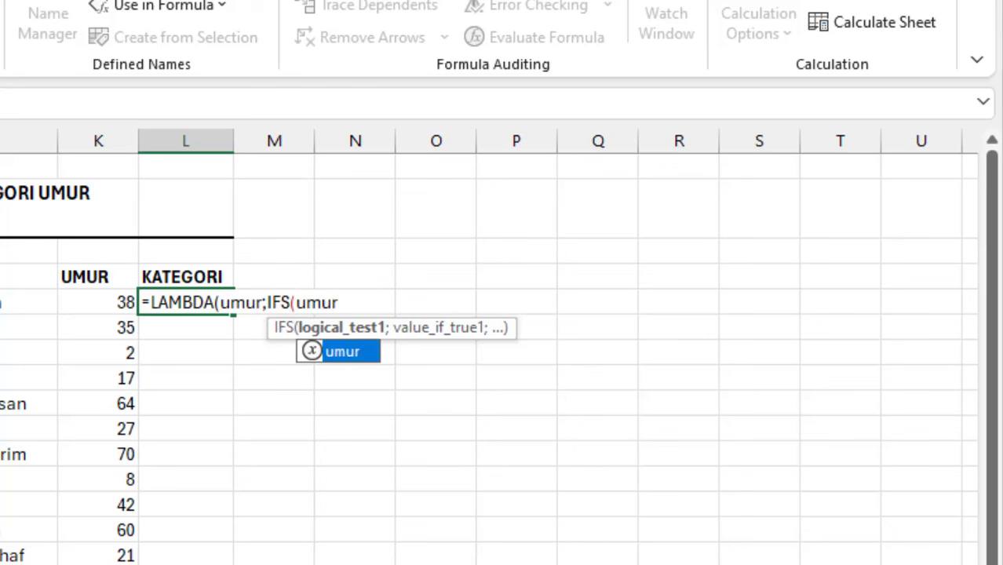
type("<18")
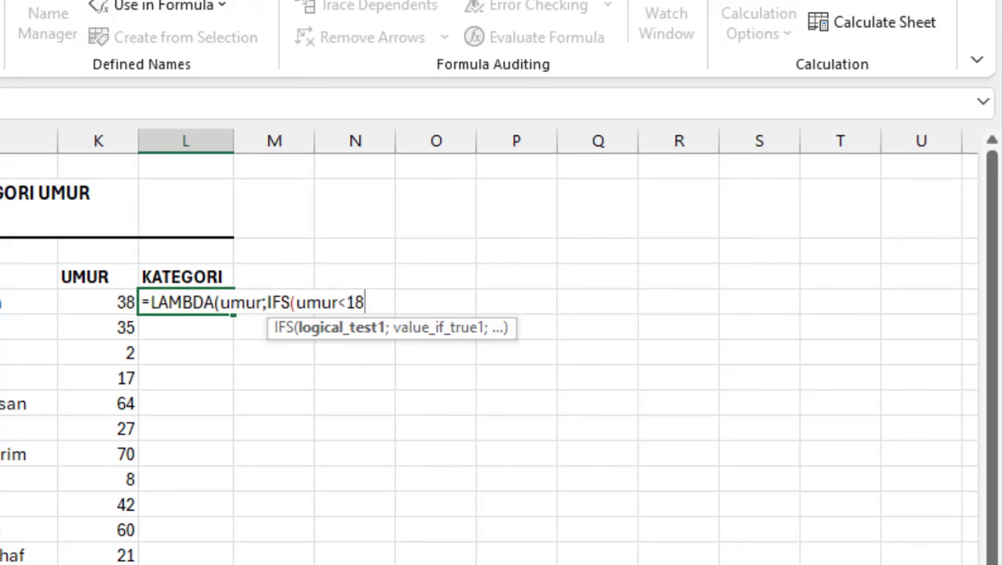
type(";")
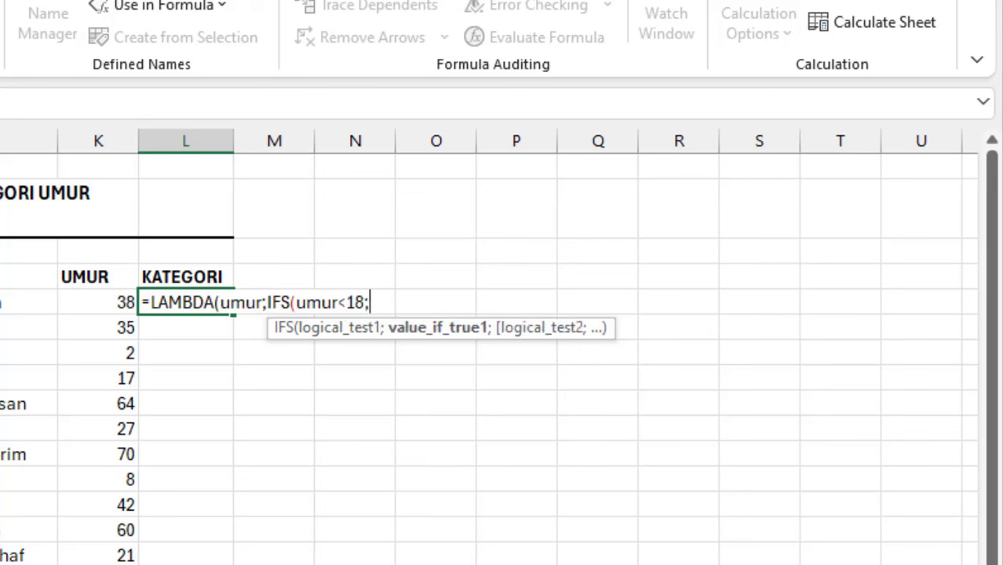
type("\"Anka")
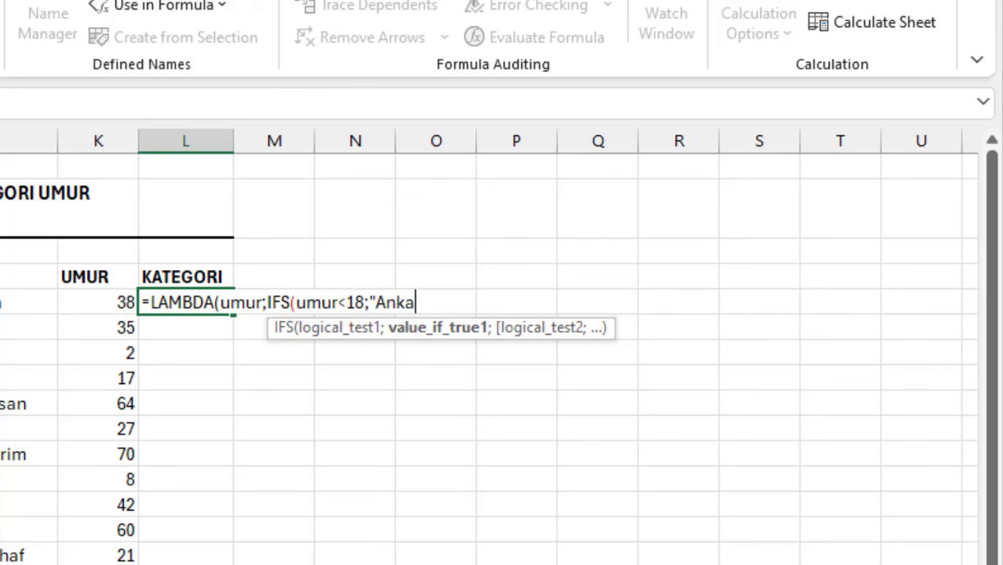
key("BackSpace")
key("BackSpace")
type("ak\";")
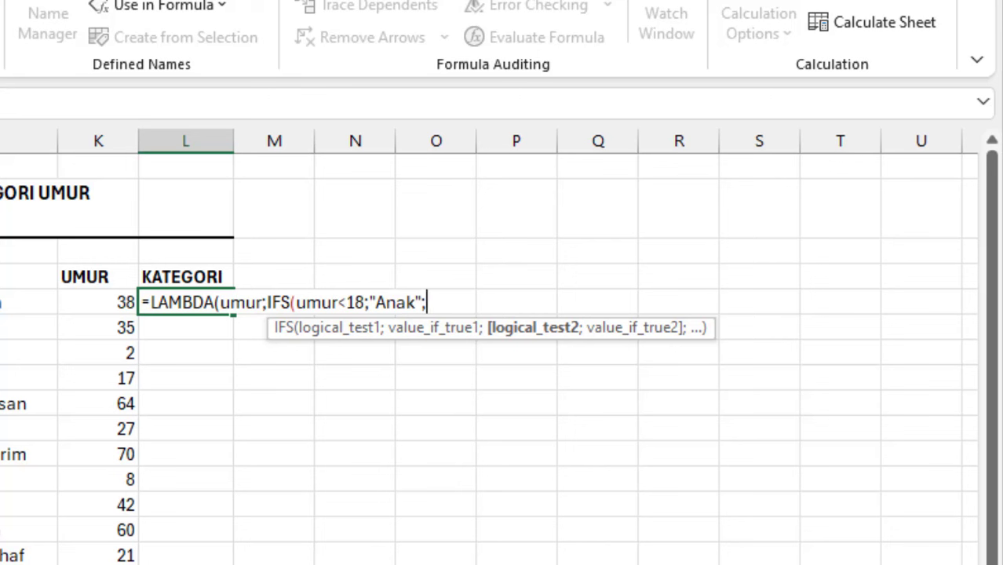
Add a second IFS test to the L5 formula, umur<=65, that returns "Dewasa"
type("umu")
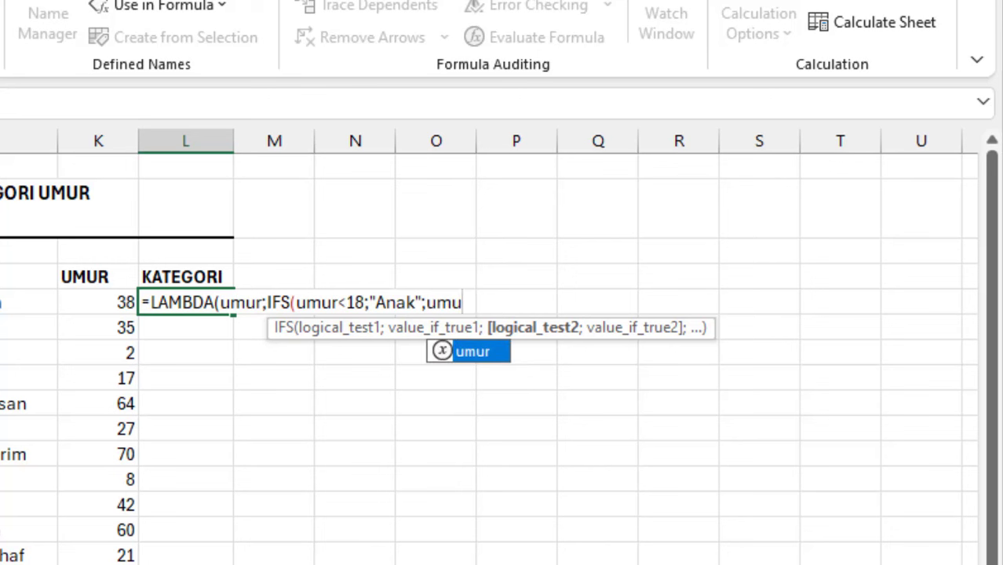
type("r<=")
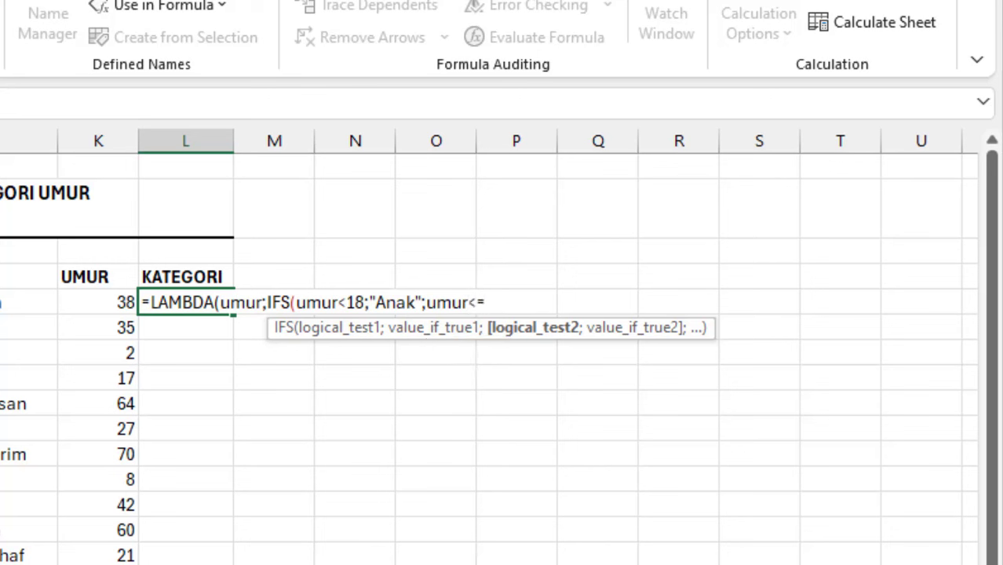
type("65;")
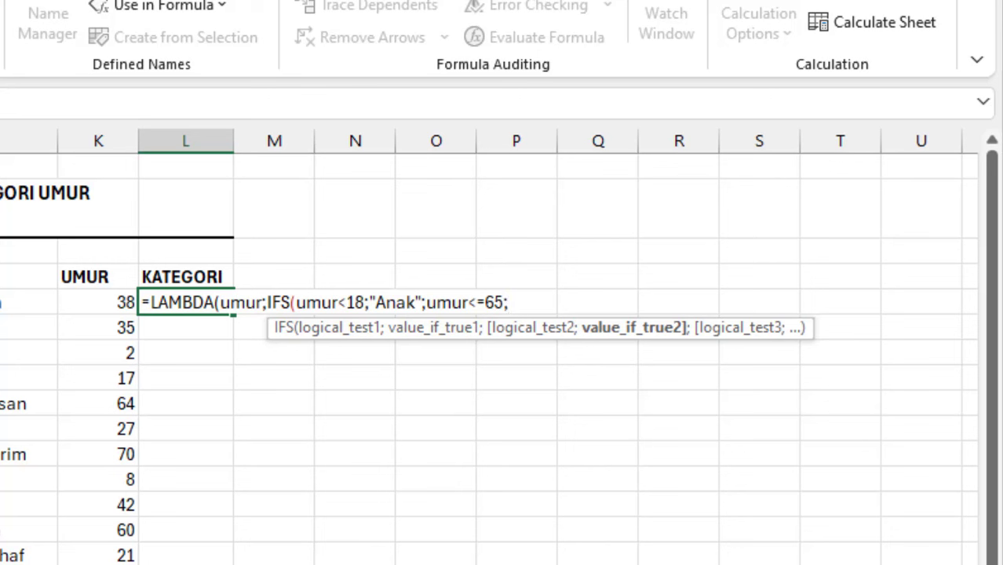
type("\"Dewasa")
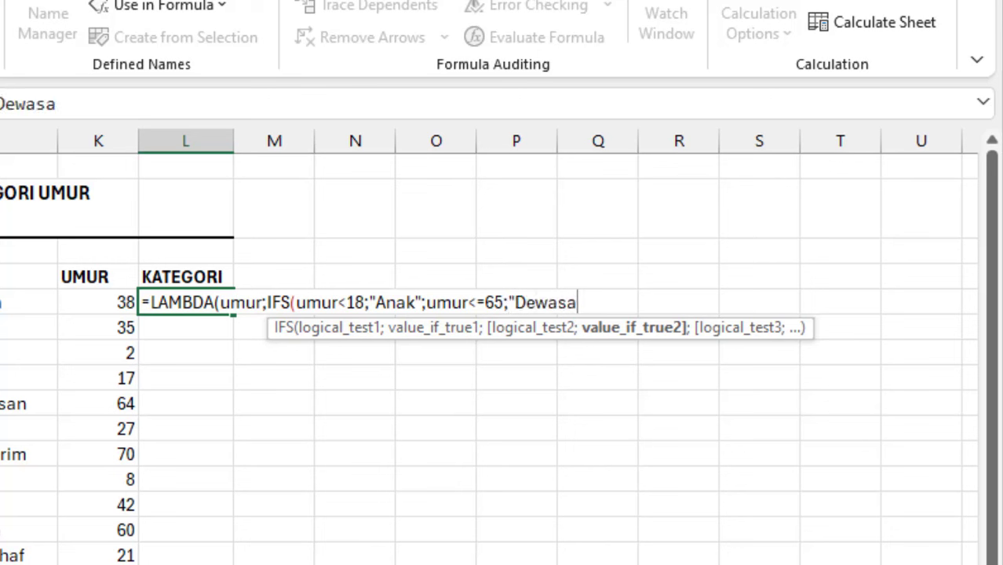
type("\";")
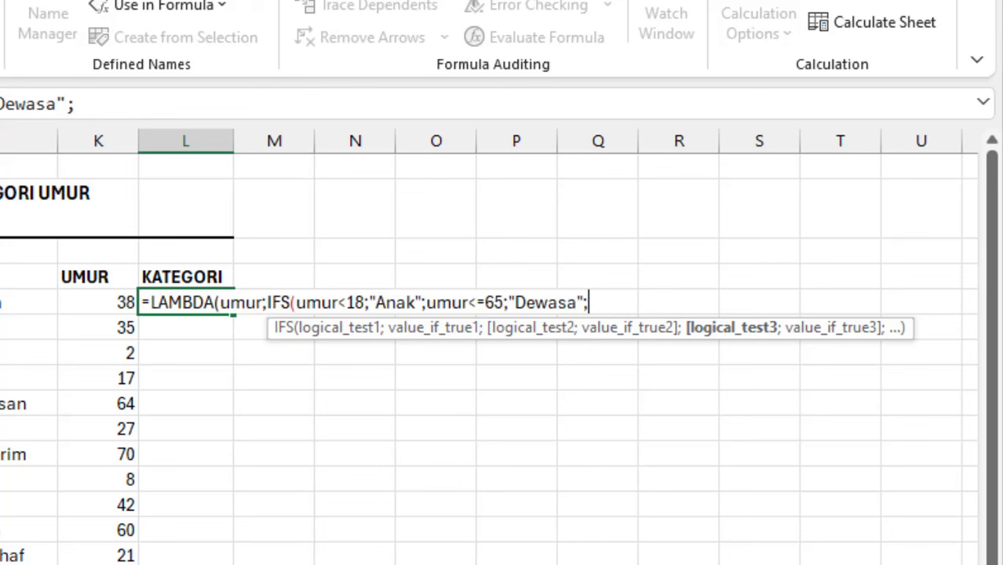
Add a third IFS test to the L5 formula, umur>65, that returns "Lansia", and close the IFS function
type("umur")
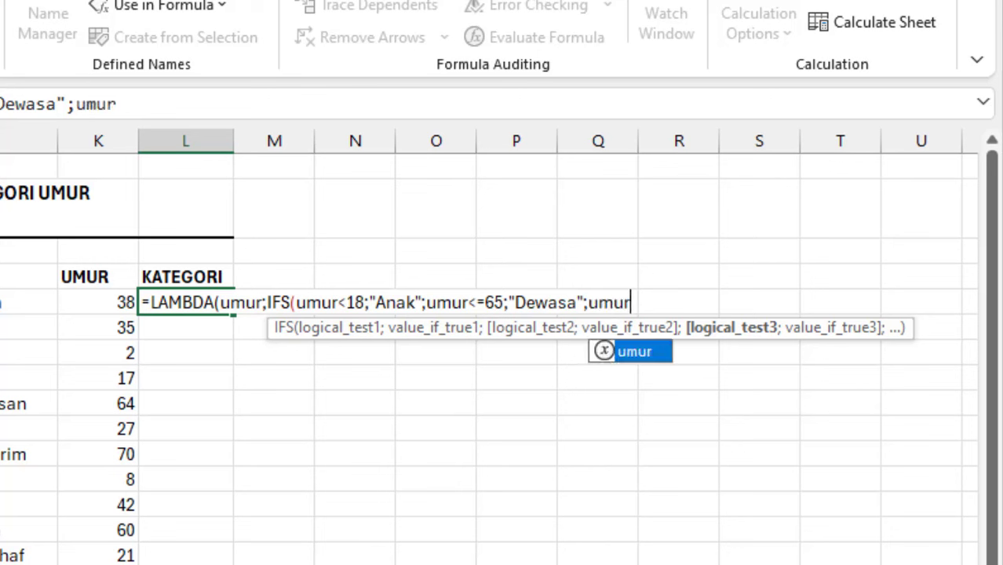
type(">")
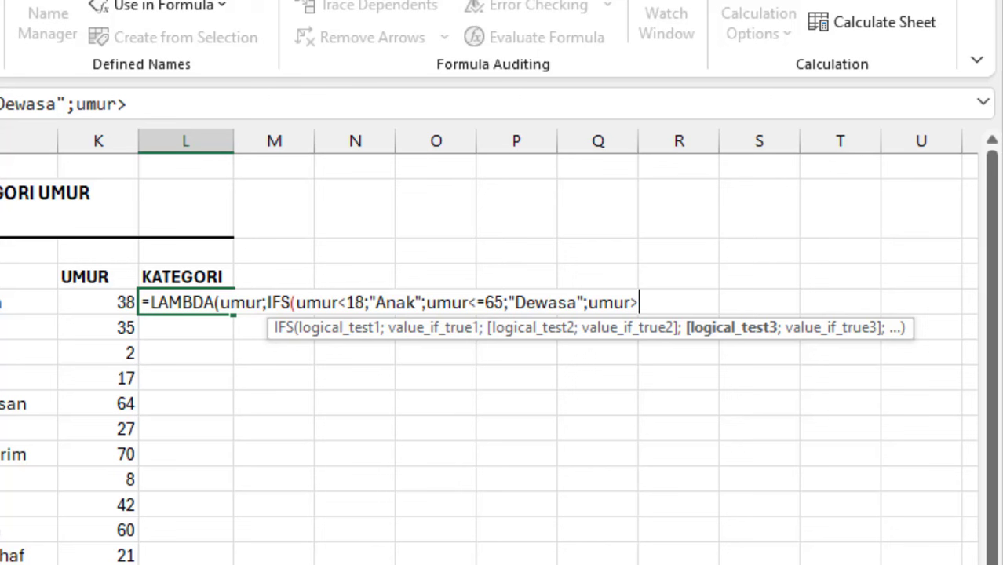
type("65")
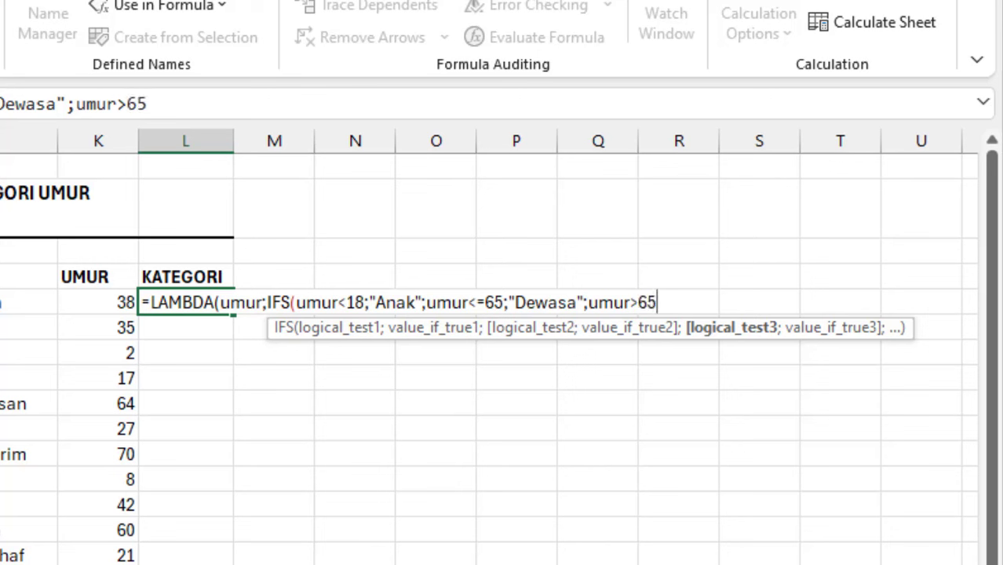
type(";\"La")
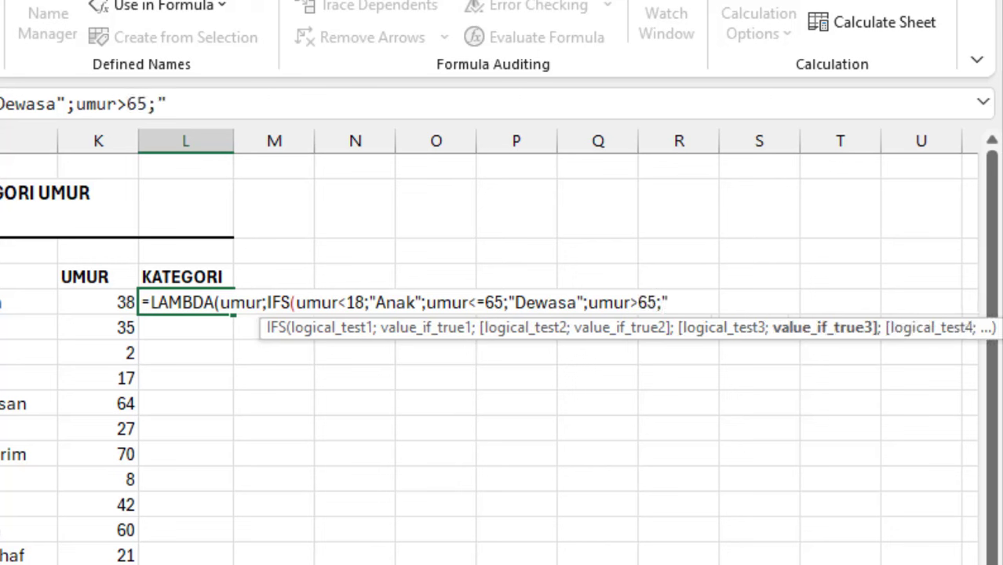
type("nsia\"")
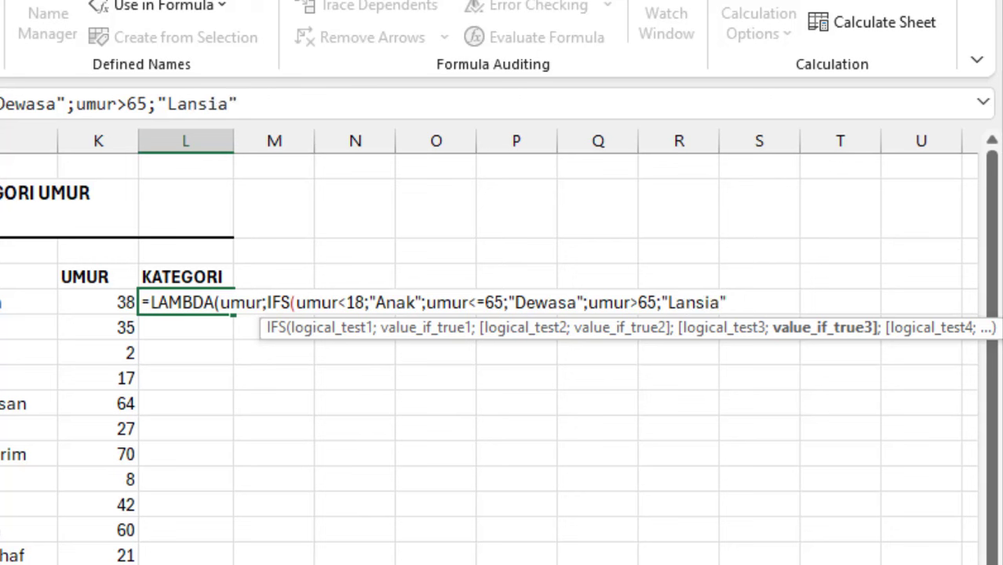
type(")")
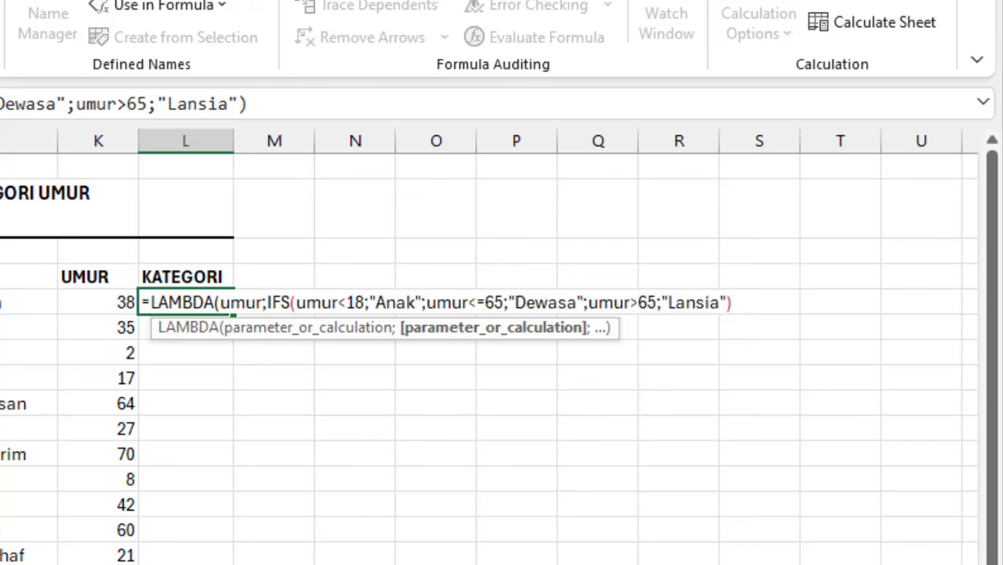
Close the LAMBDA, pass it K5 as the argument, and commit the formula, keeping L5 selected
type(")")
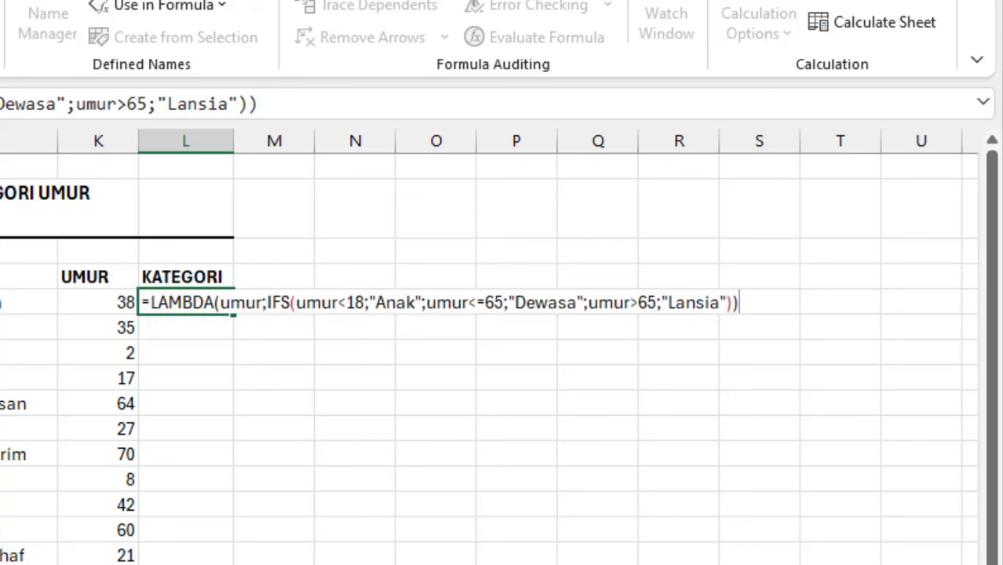
type("(")
left_click(118, 302)
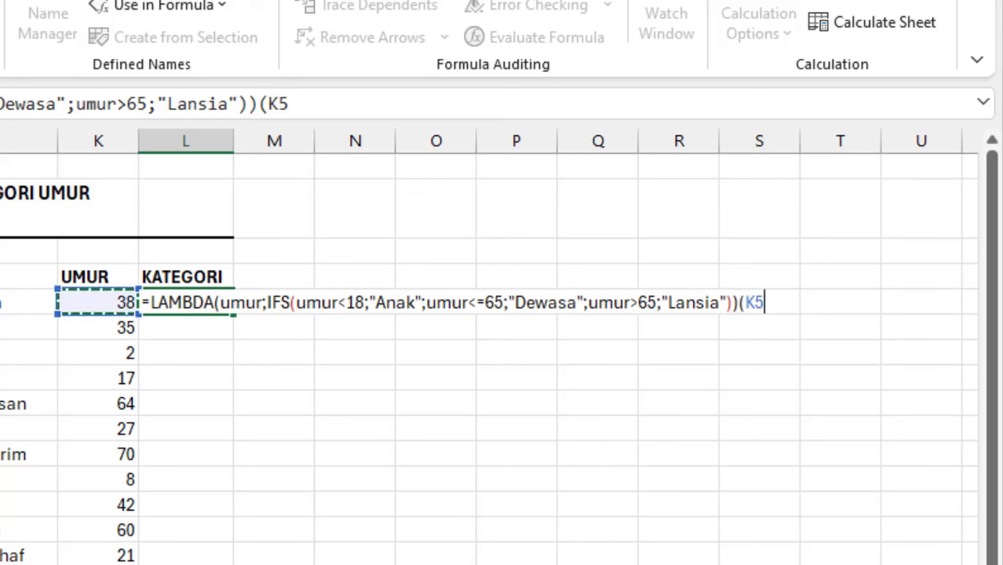
type(")")
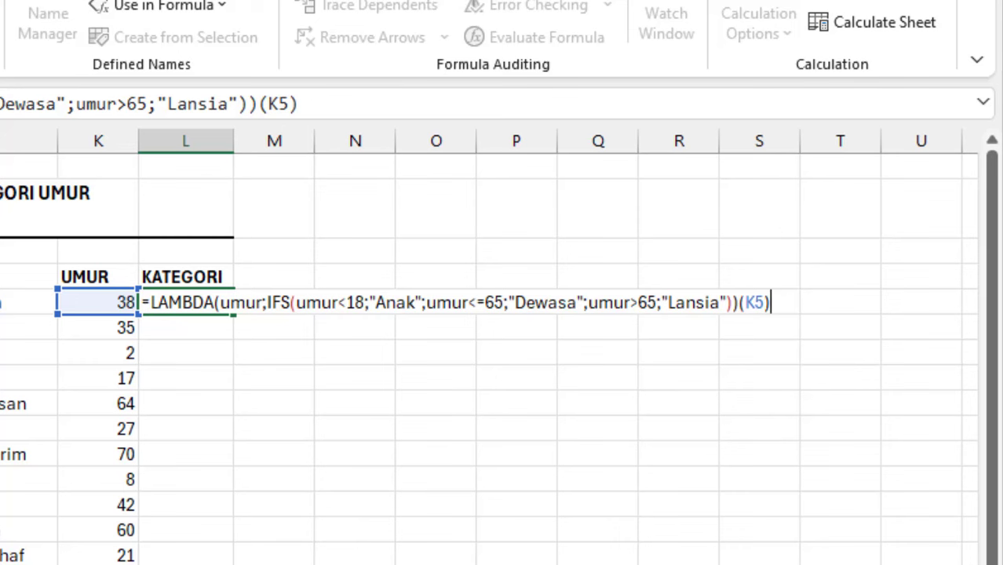
key("Return")
key("Up")
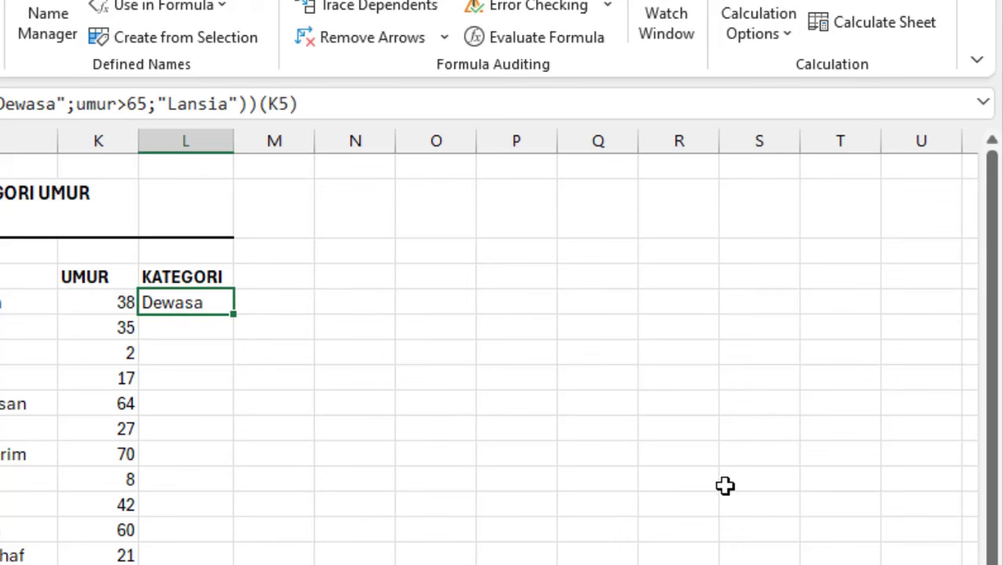
Fill the L5 formula down the KATEGORI column to the last listed person and check the categories against the ages
left_click_drag(234, 315, 242, 563)
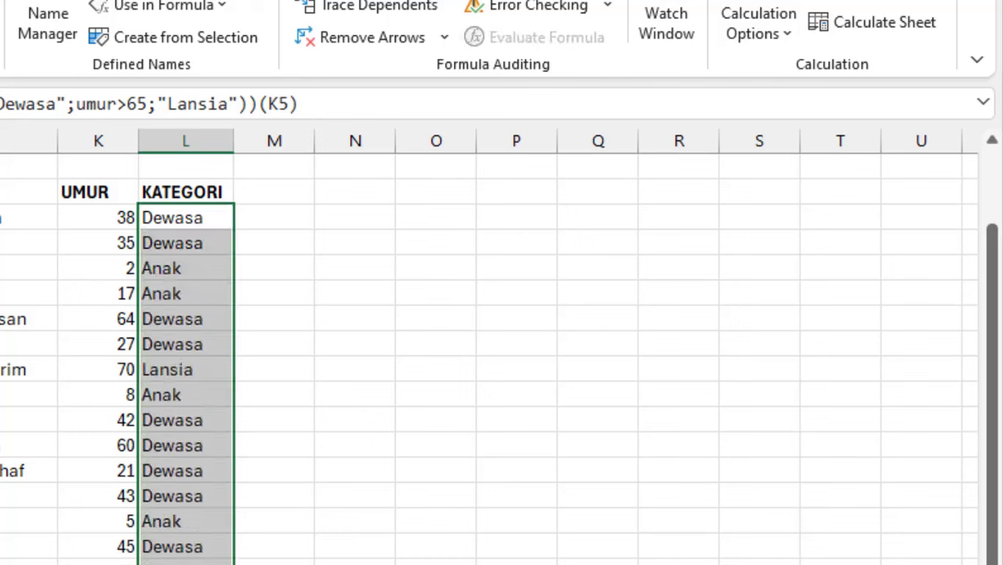
left_click(134, 395)
left_click(132, 271)
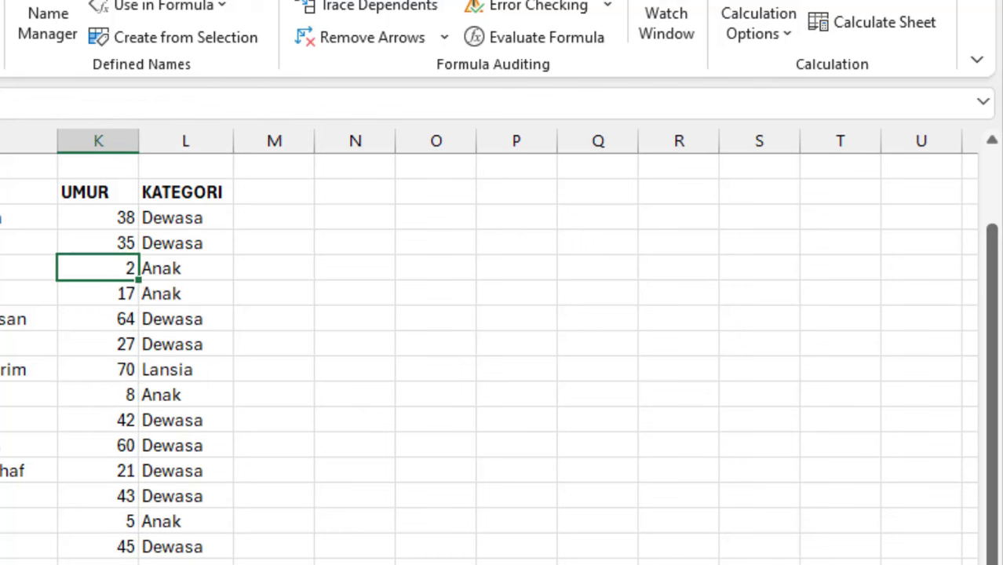
left_click(118, 562)
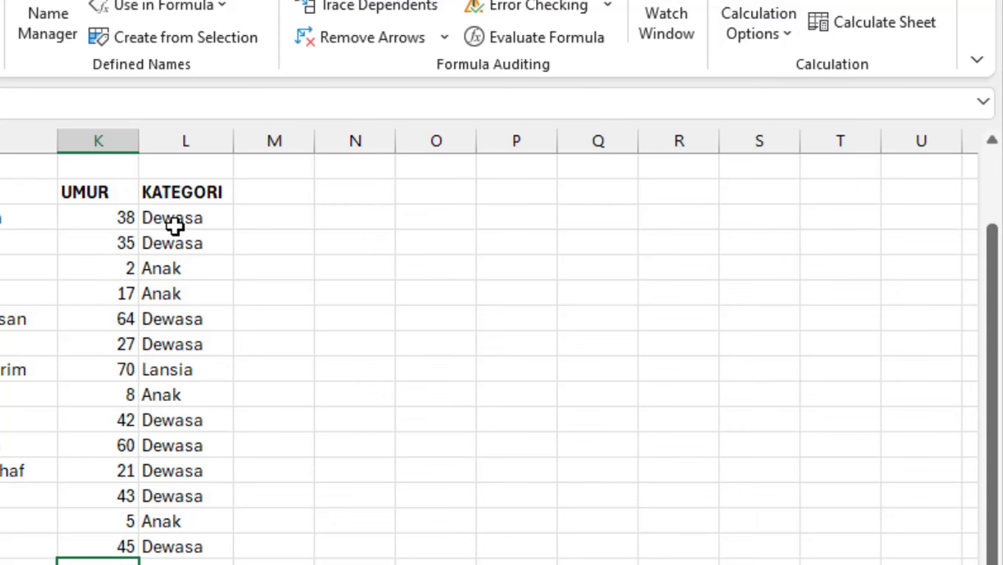
Copy only the LAMBDA definition from the L5 formula, without the (K5) argument, and leave the cell unchanged
scroll(177, 226, "up", 1)
double_click(180, 293)
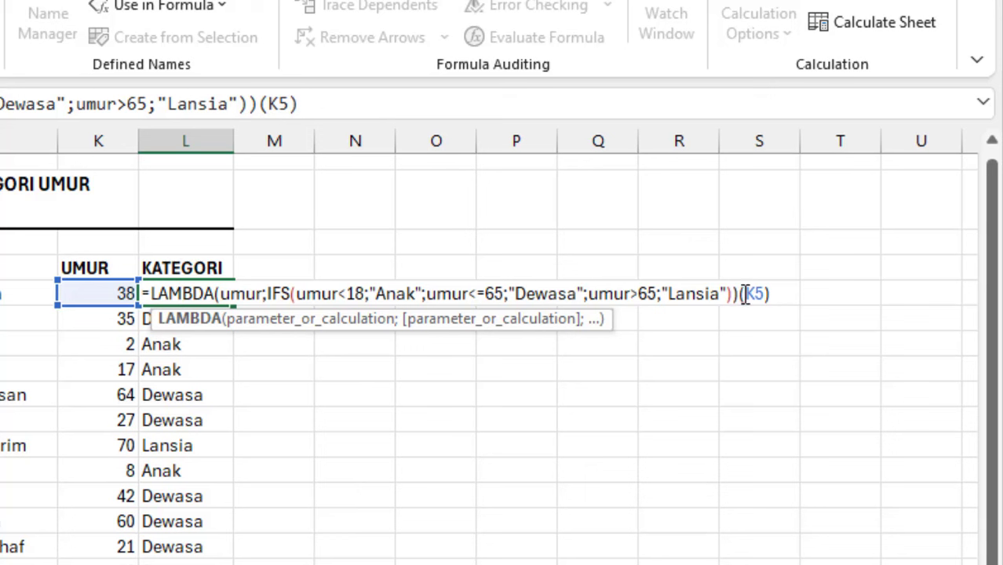
left_click_drag(739, 294, 92, 297)
right_click(400, 291)
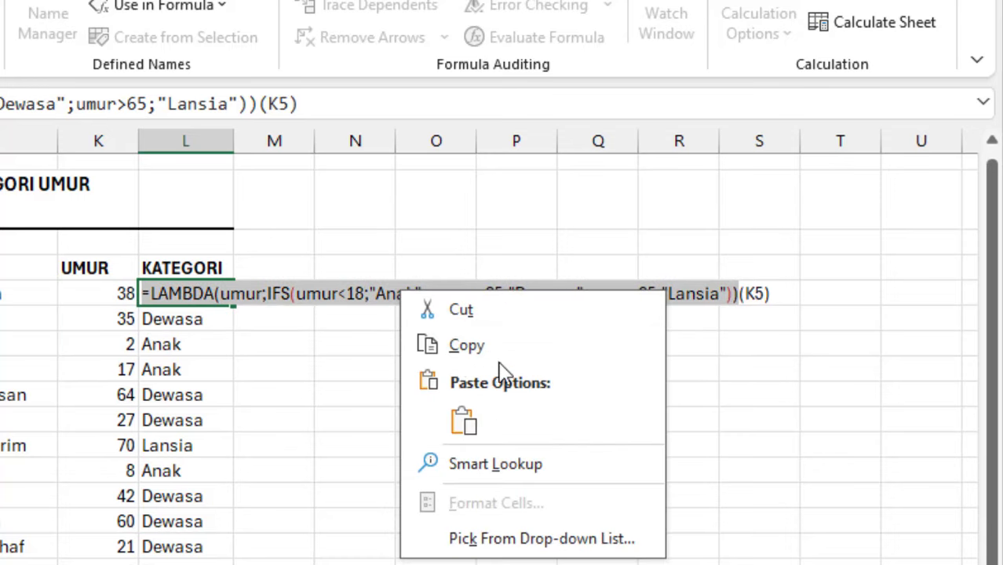
left_click(501, 351)
key("Escape")
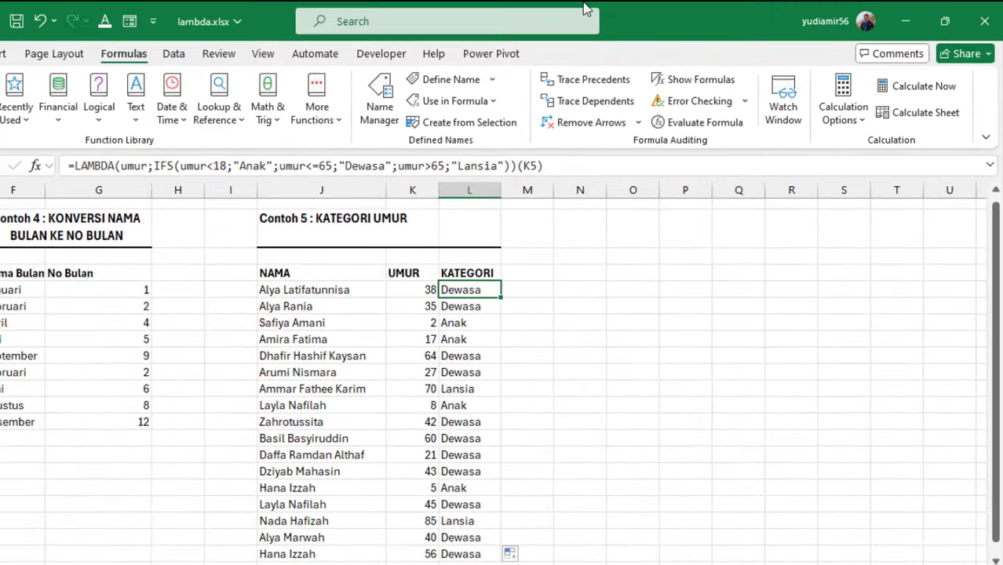
Start a new defined name and name it KategoriUmur
left_click(369, 101)
left_click(206, 110)
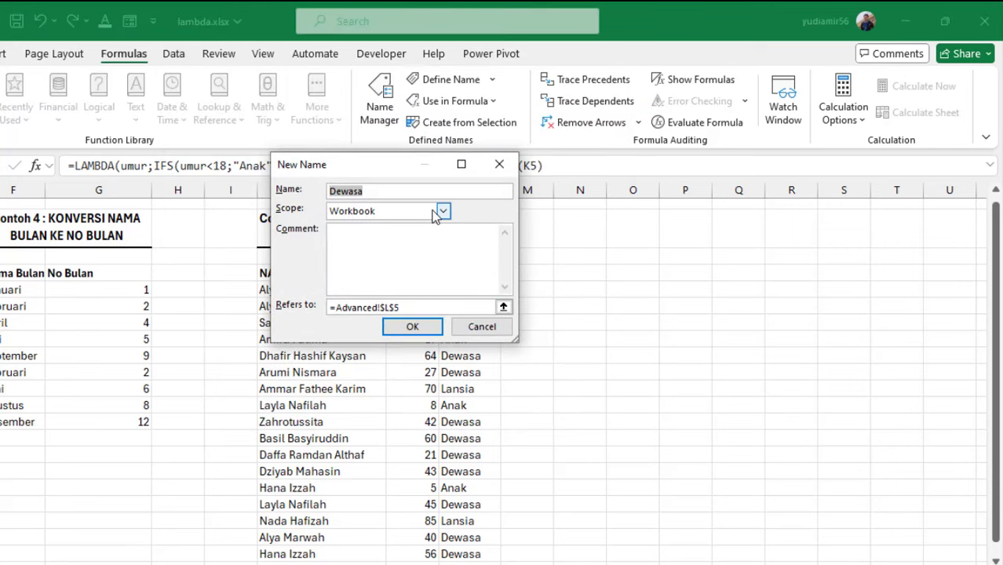
type("Umu")
key("BackSpace")
key("BackSpace")
key("BackSpace")
type("KategoriUmur")
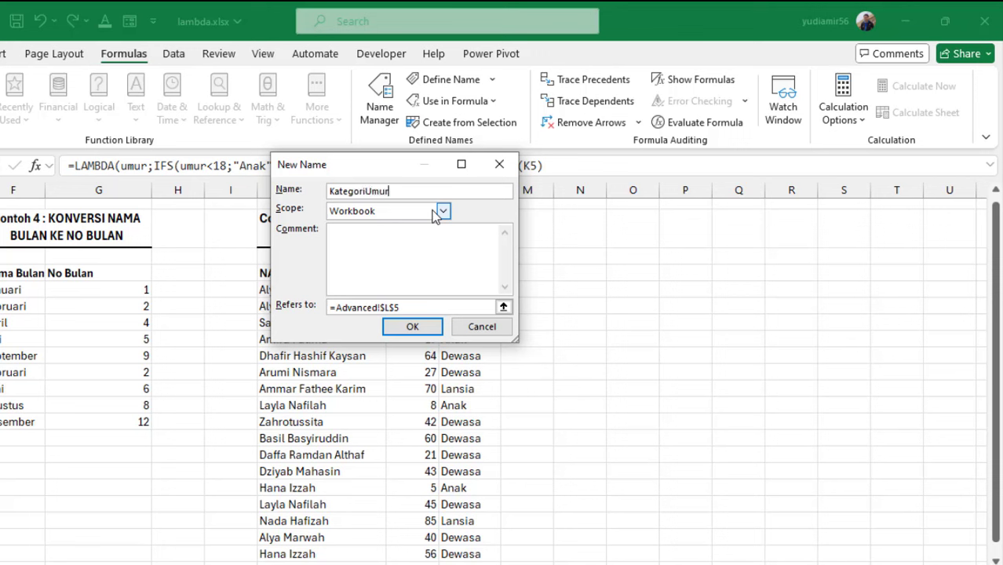
Replace the reference of the KategoriUmur name with the copied LAMBDA formula, save the name and close the name list
left_click(433, 311)
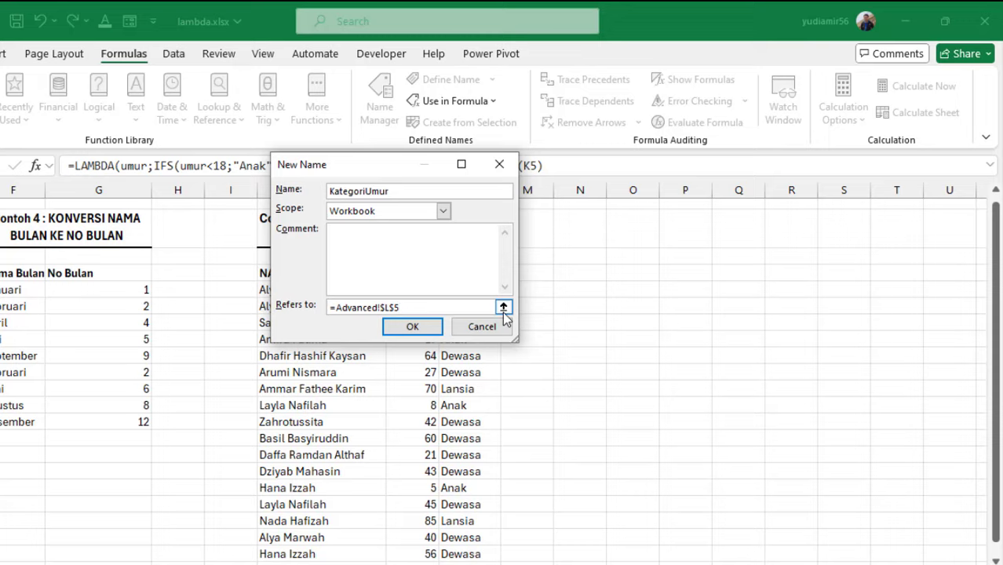
key("shift+Home")
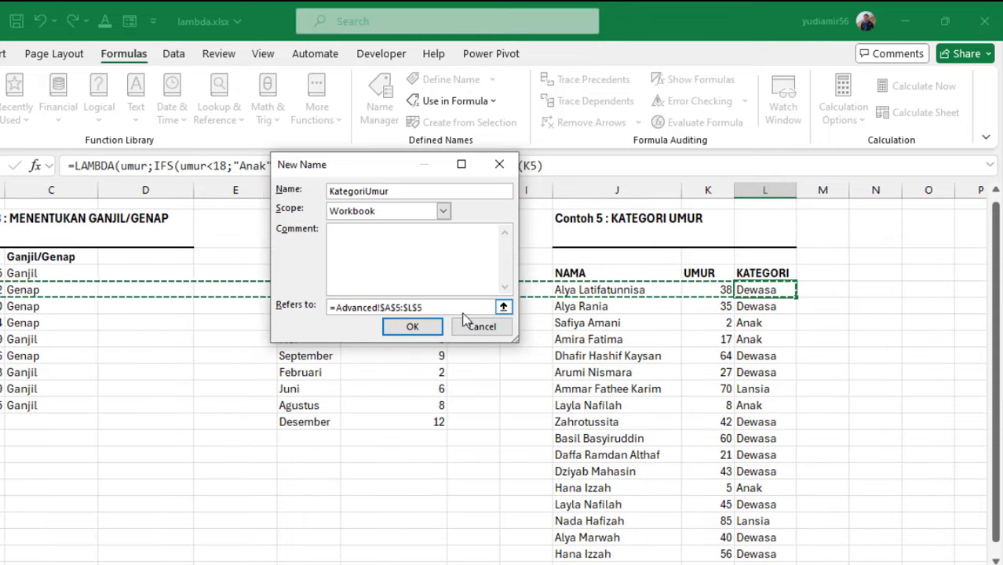
left_click(425, 308)
left_click_drag(425, 307, 302, 305)
key("ctrl+v")
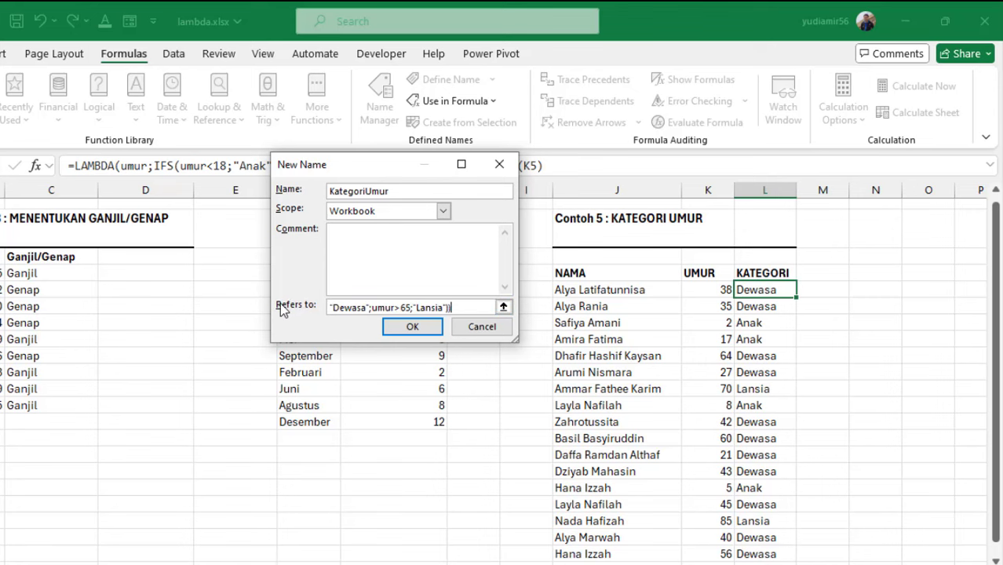
left_click(414, 335)
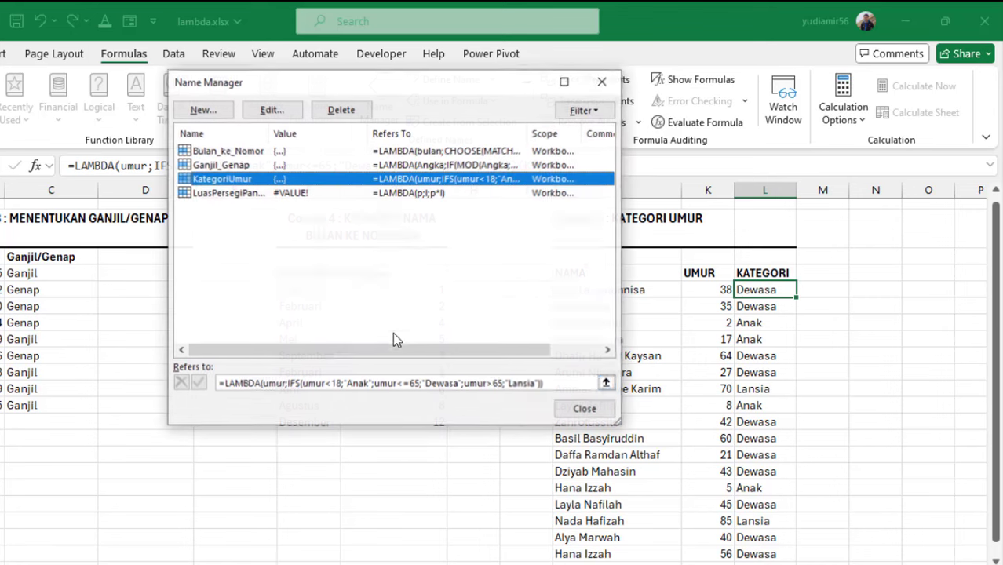
left_click(584, 408)
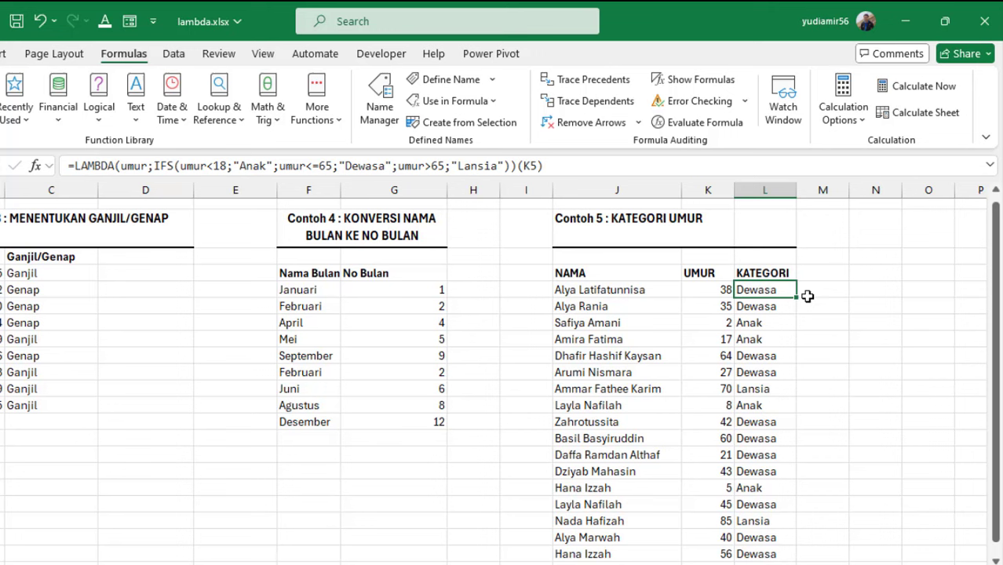
Clear all formulas in the KATEGORI column from L5 down and reselect L5
key("ctrl+shift+Down")
key("Delete")
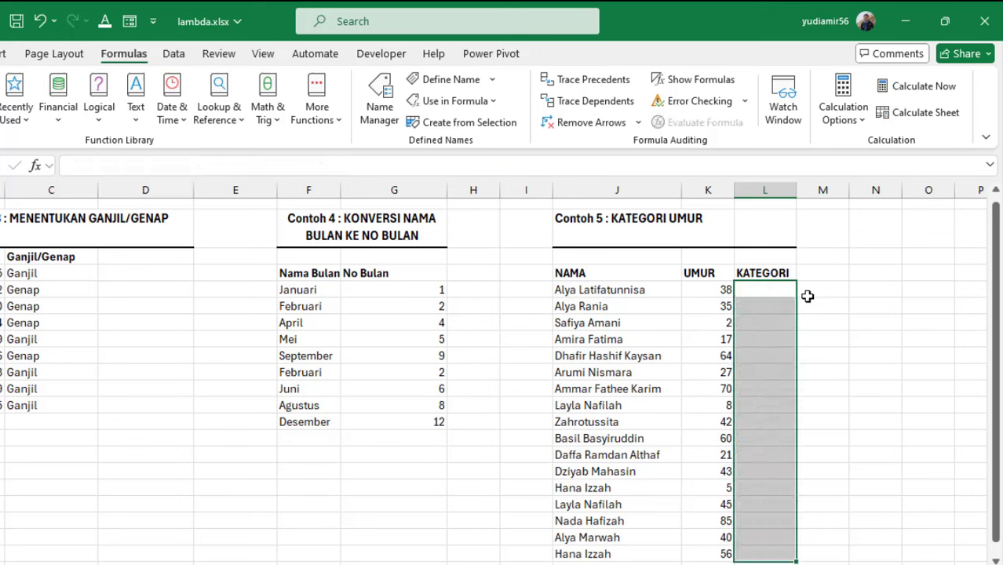
key("Up")
key("Down")
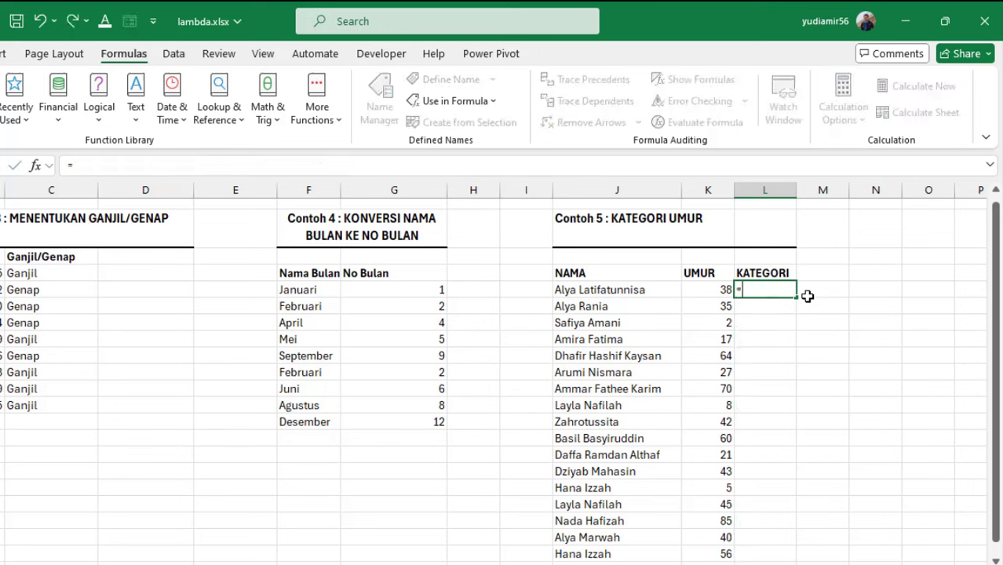
Enter =KategoriUmur(K5) in L5 and fill it down the KATEGORI column to the last listed person
type("=KategoriUmur(")
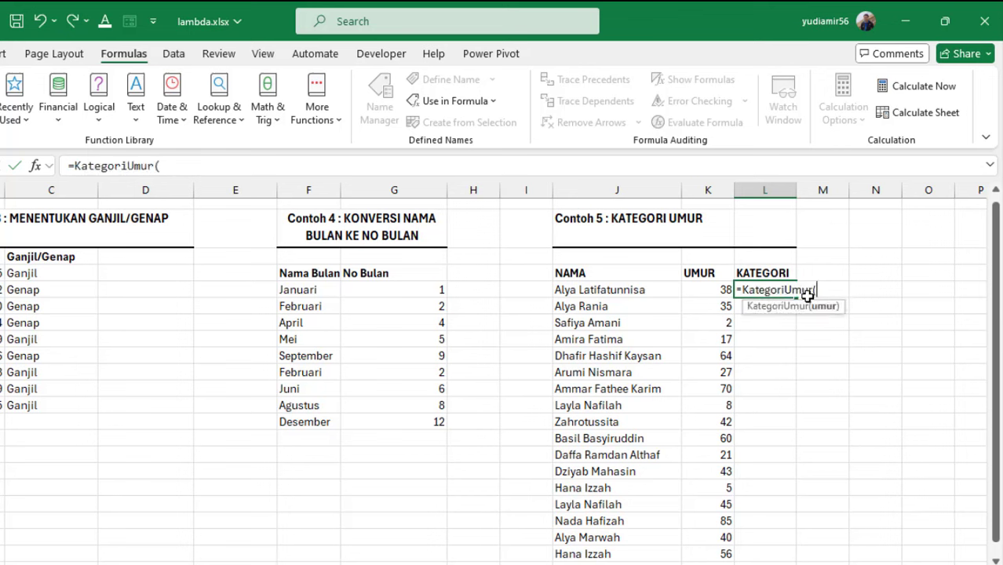
key("Left")
type(")")
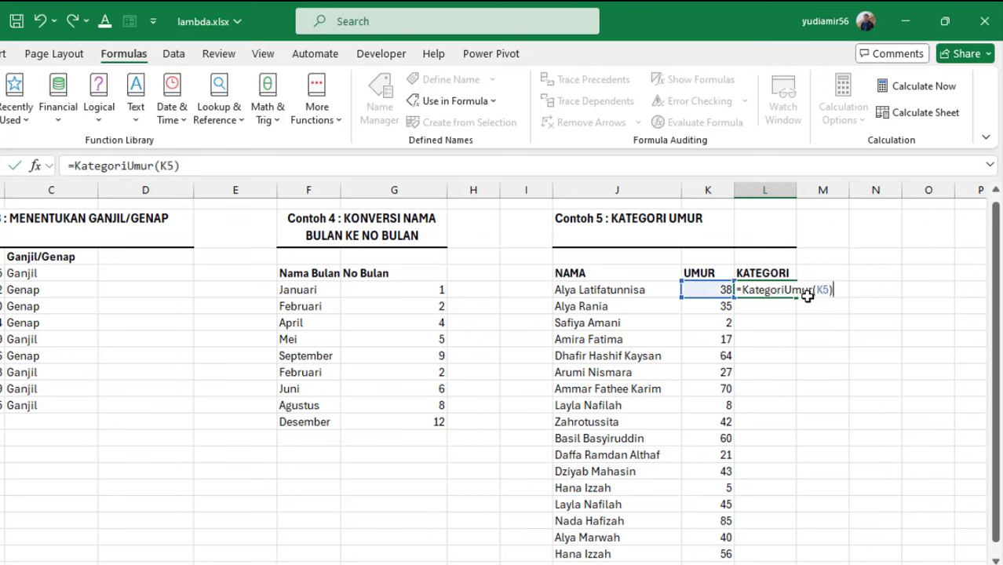
key("Return")
key("Up")
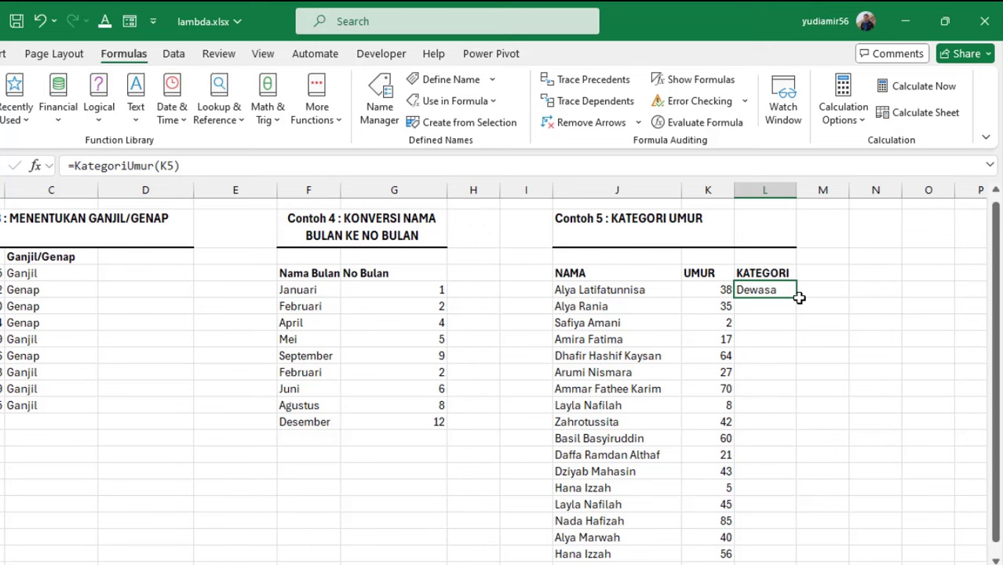
left_click_drag(799, 297, 819, 513)
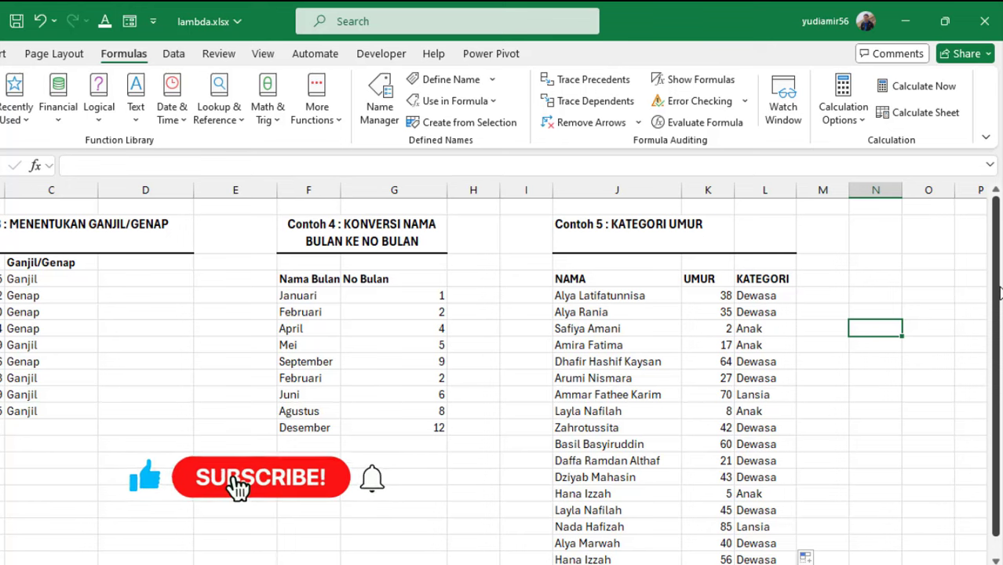
mouse_move(997, 292)
left_mouse_down()
mouse_move(997, 328)
mouse_move(998, 301)
left_mouse_up()
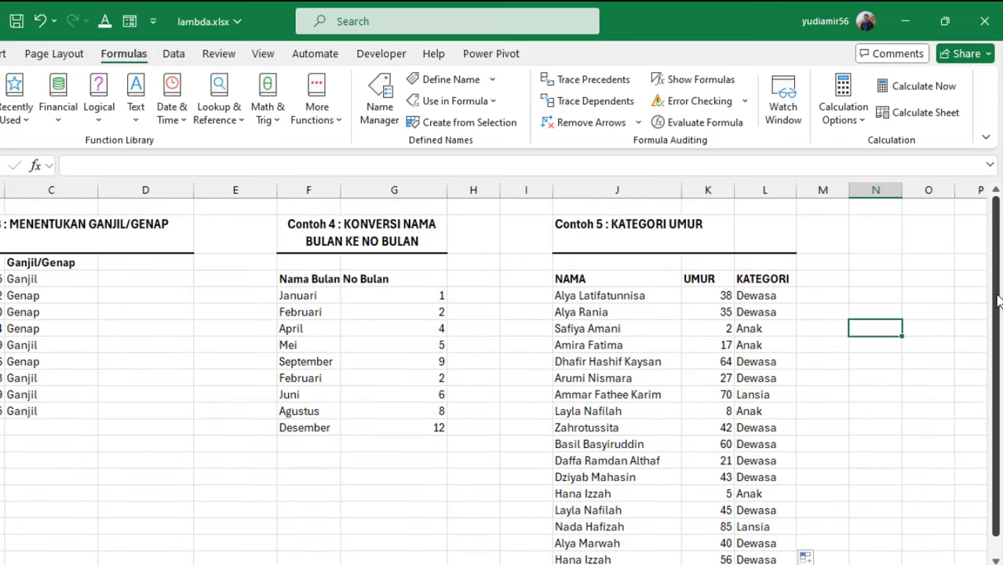
left_click(863, 277)
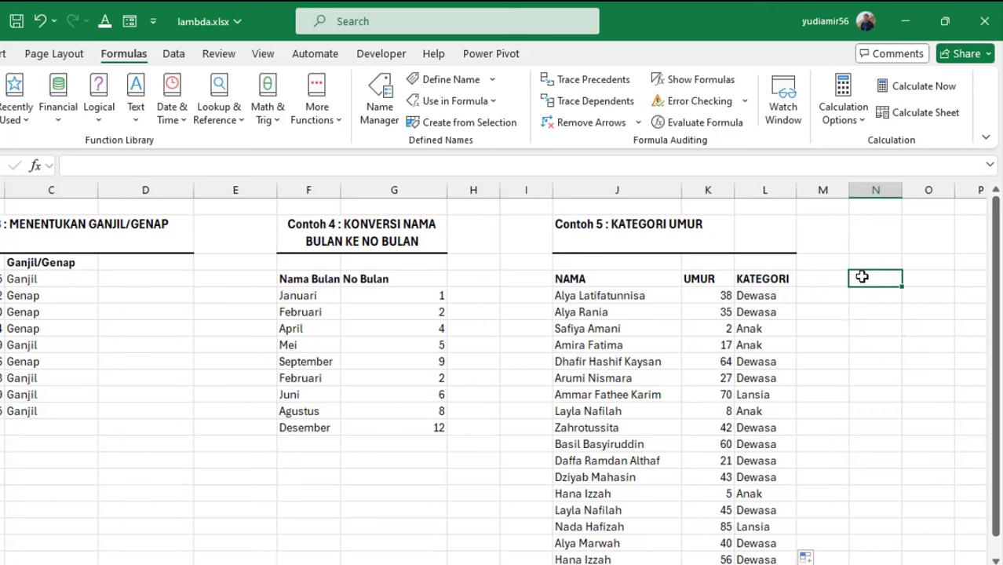